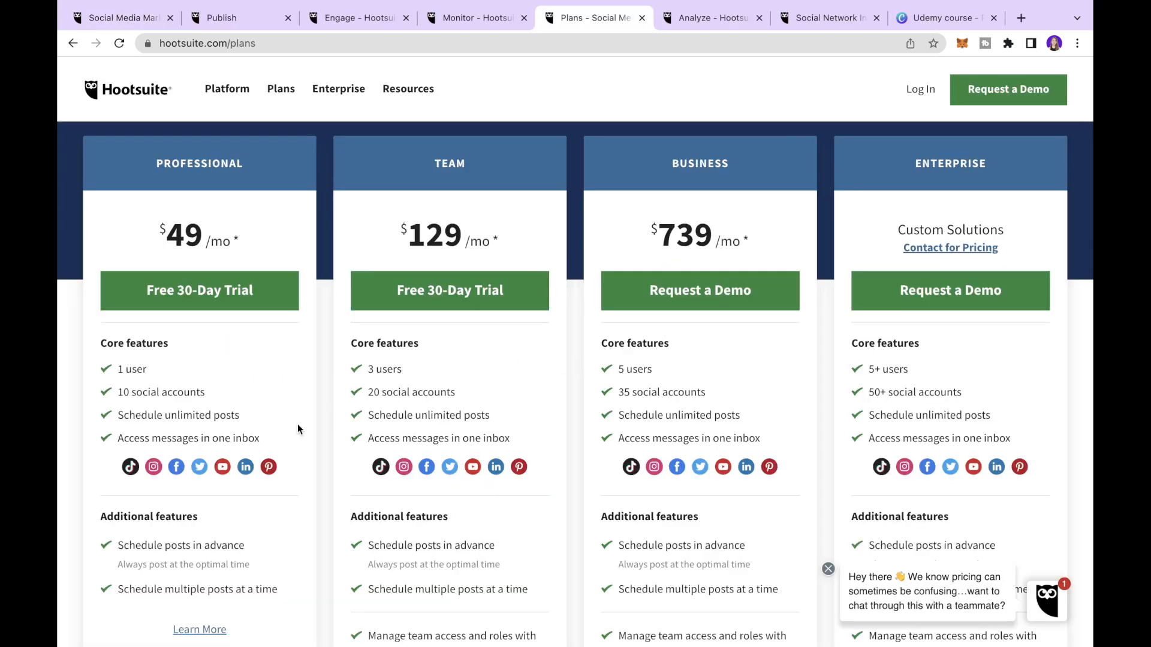
- Choose the Professional plan free trial, submit the account details and review the trial terms
{"action": "left_click", "coordinate": [155, 307]}
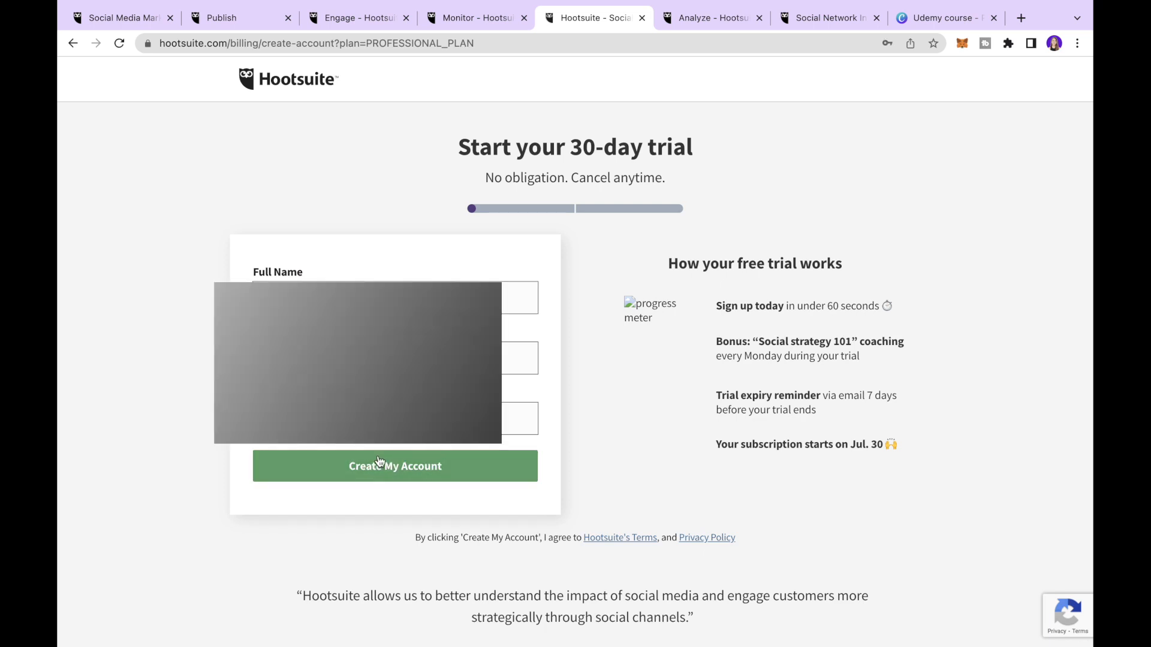
{"action": "left_click", "coordinate": [393, 472]}
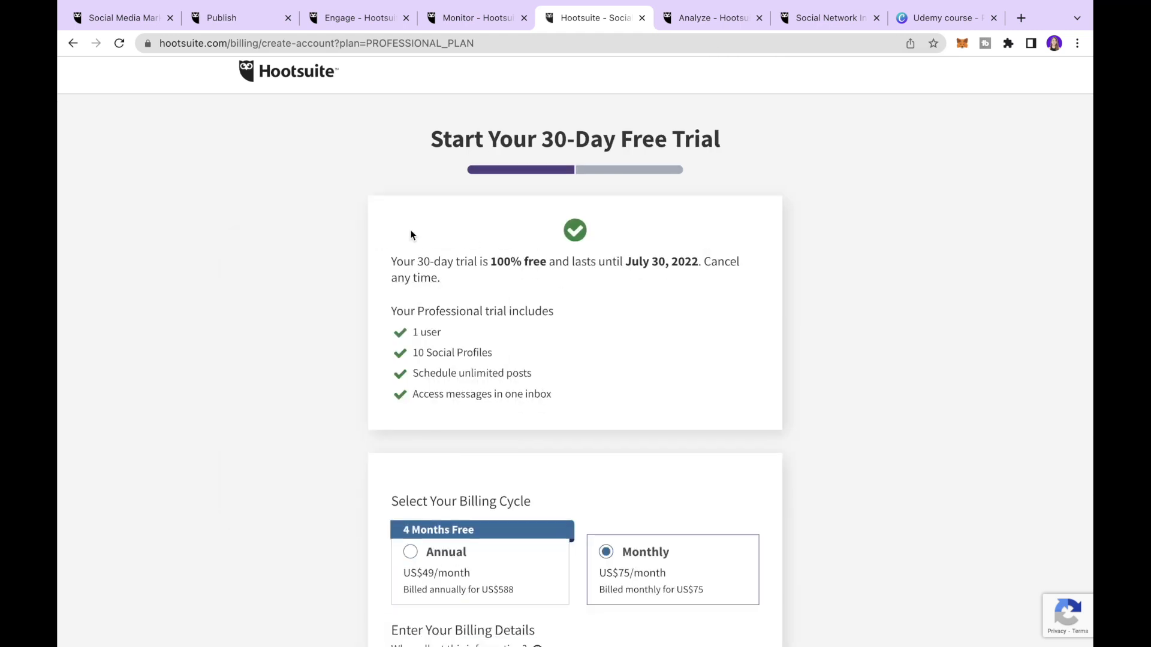
{"action": "left_click_drag", "start_coordinate": [392, 262], "coordinate": [444, 285]}
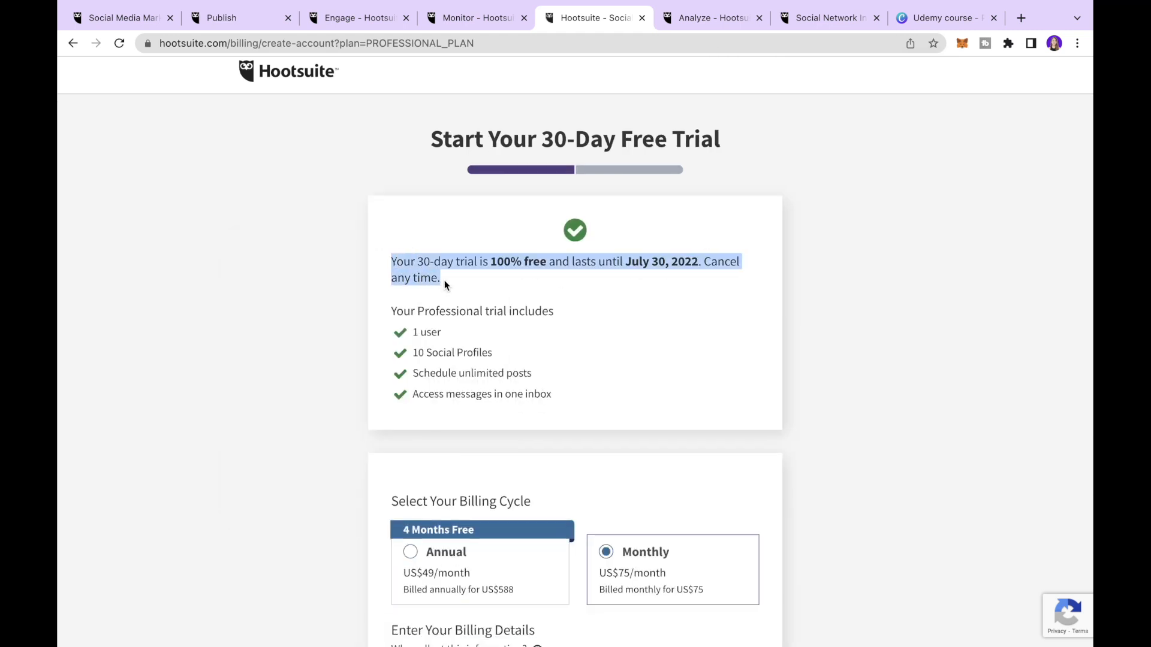
{"action": "scroll", "coordinate": [448, 282], "scroll_direction": "up", "scroll_amount": 3}
{"action": "scroll", "coordinate": [448, 281], "scroll_direction": "right", "scroll_amount": 1}
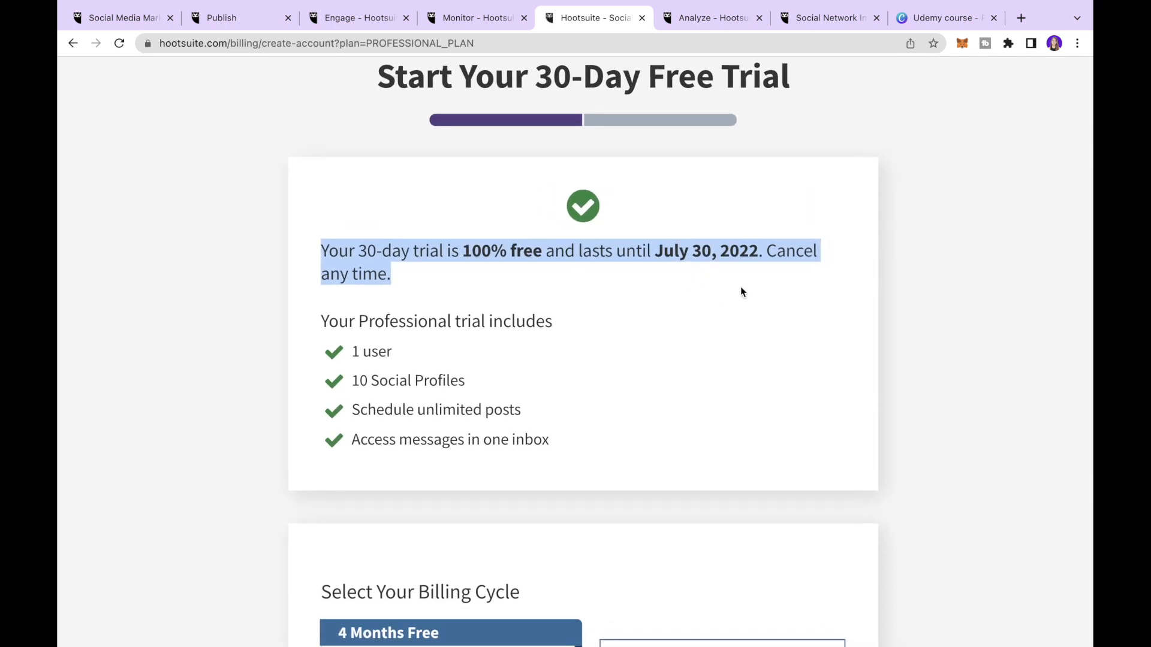
{"action": "scroll", "coordinate": [498, 341], "scroll_direction": "down", "scroll_amount": 3}
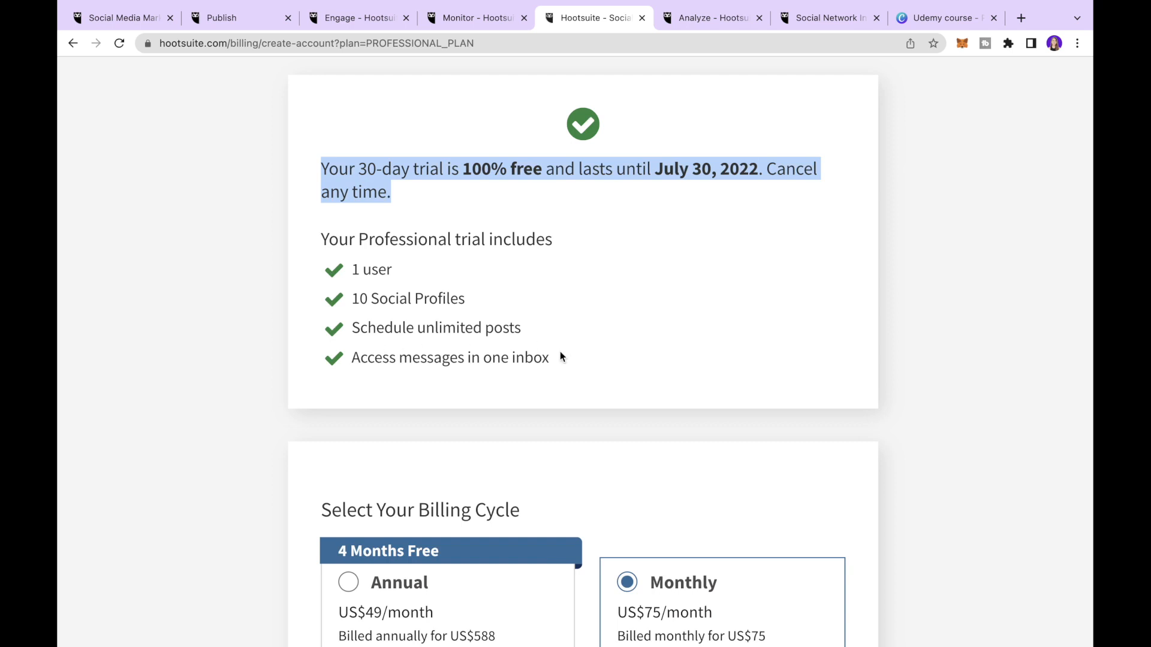
{"action": "scroll", "coordinate": [560, 351], "scroll_direction": "down", "scroll_amount": 10}
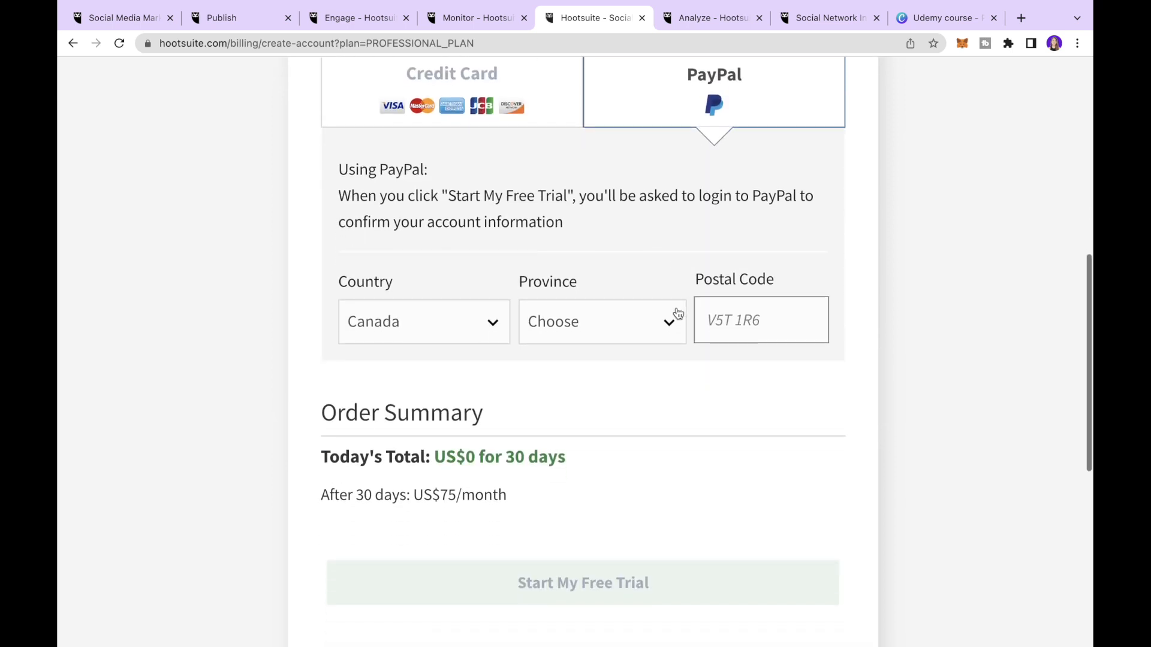
- Check today's total and the after-trial price, then start the free trial
{"action": "left_click_drag", "start_coordinate": [334, 466], "coordinate": [604, 490]}
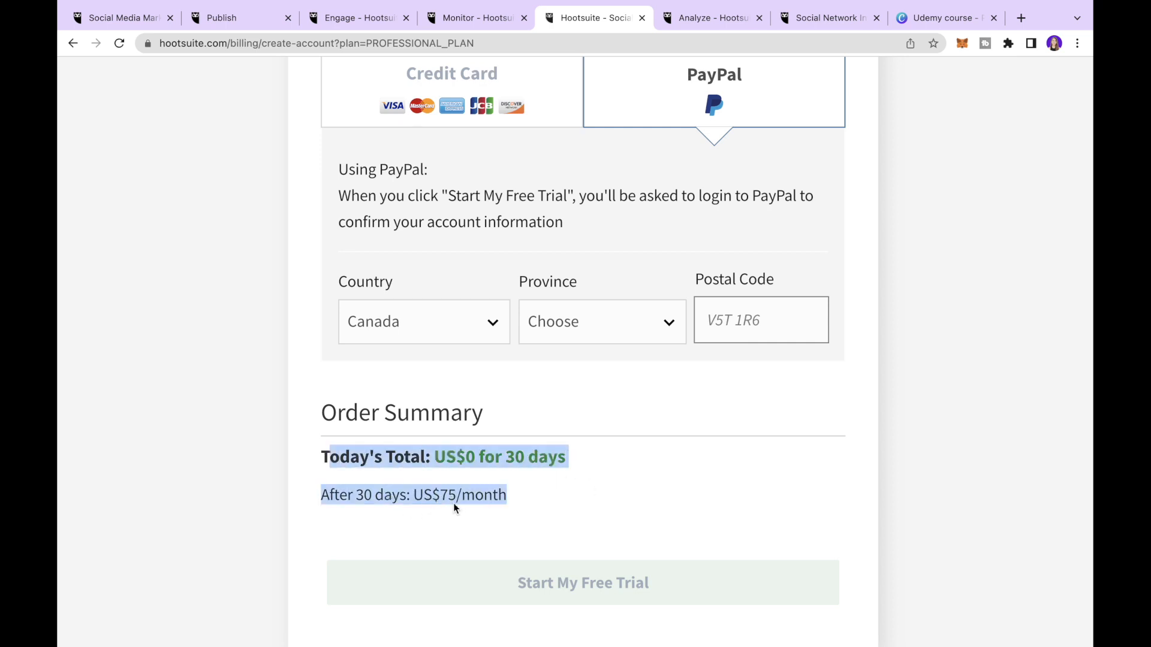
{"action": "left_click", "coordinate": [573, 501]}
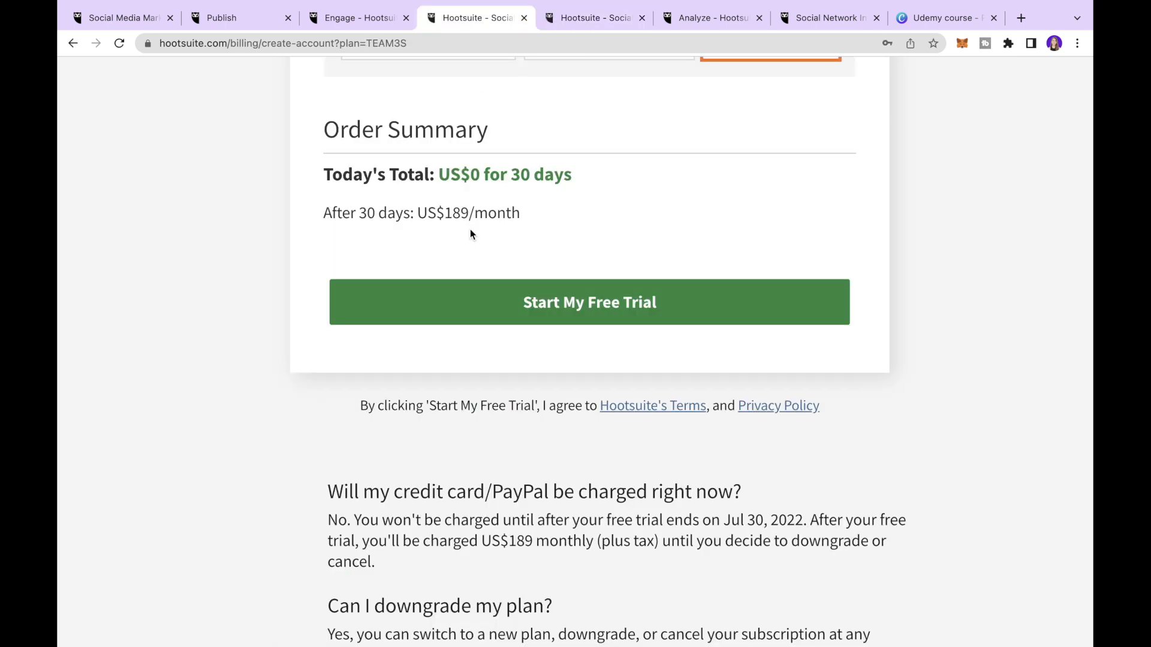
{"action": "left_click", "coordinate": [586, 314]}
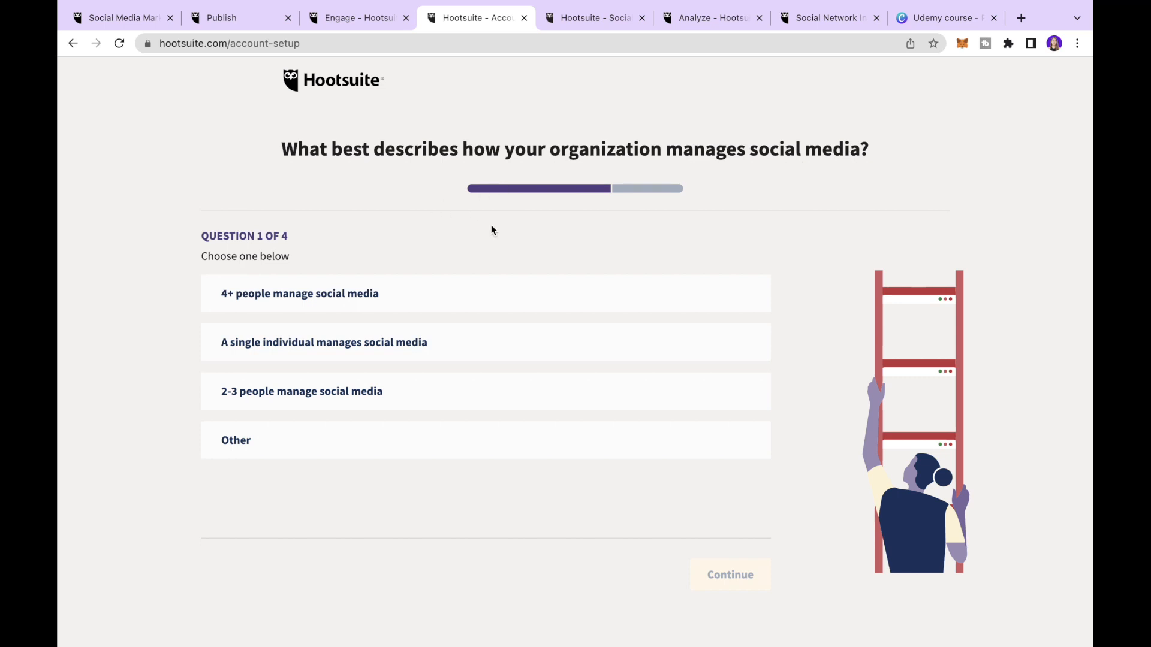
- Answer that 2-3 people manage social media and the goal is to generate leads and increase sales
{"action": "left_click", "coordinate": [332, 401]}
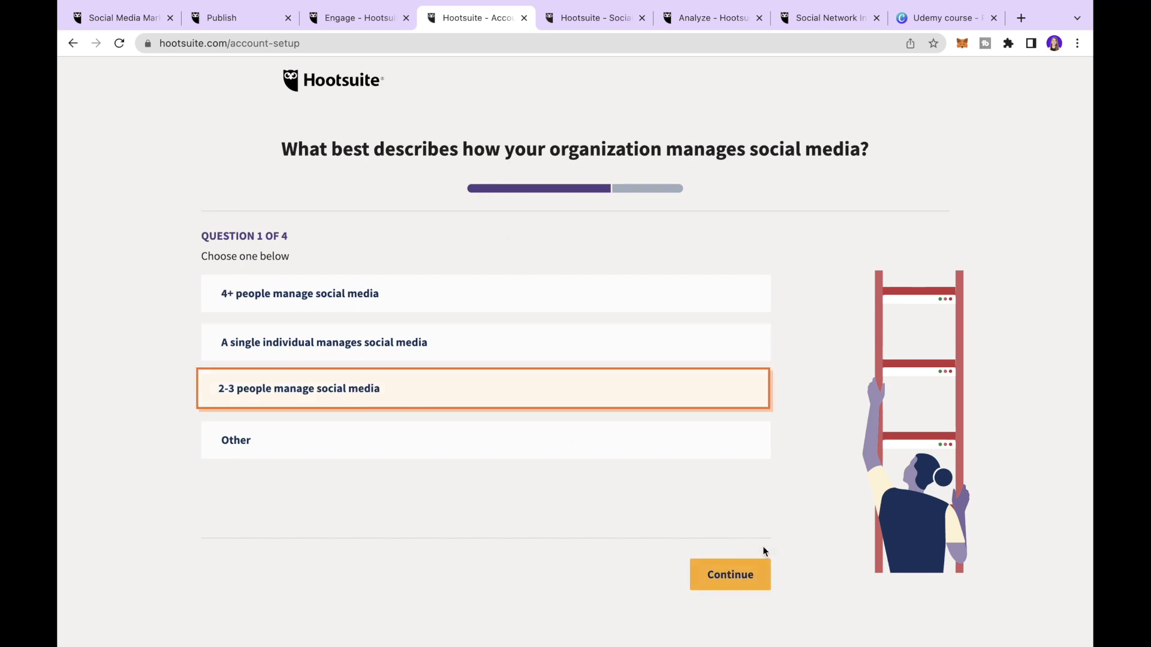
{"action": "left_click", "coordinate": [736, 582]}
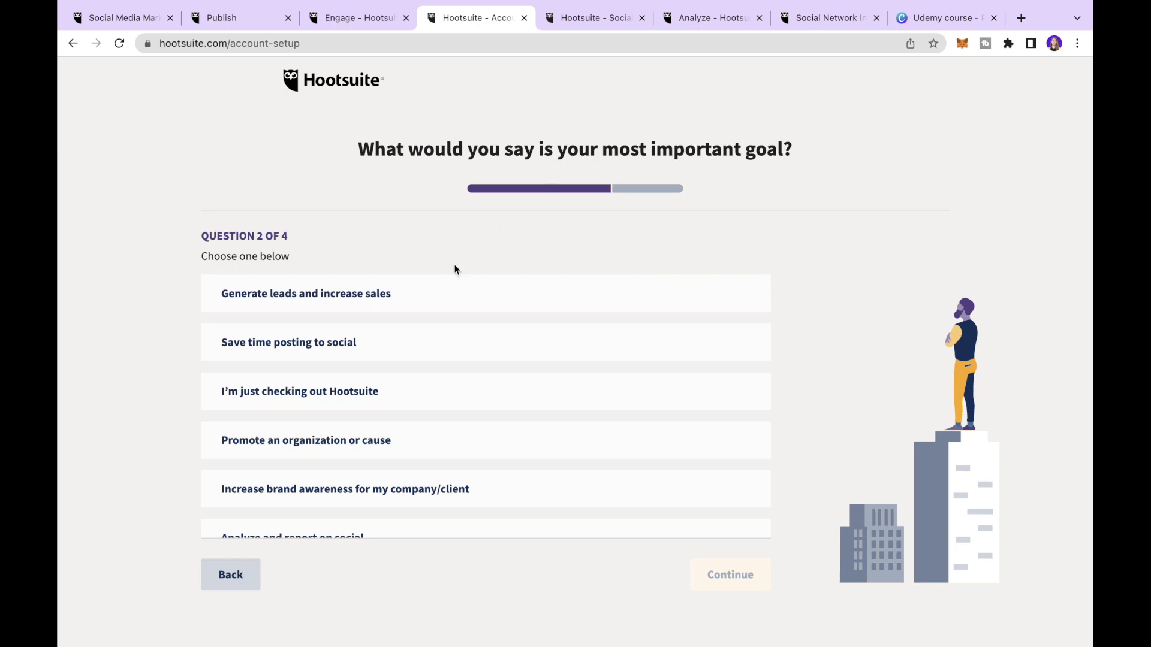
{"action": "left_click", "coordinate": [424, 342]}
{"action": "scroll", "coordinate": [411, 357], "scroll_direction": "down", "scroll_amount": 2}
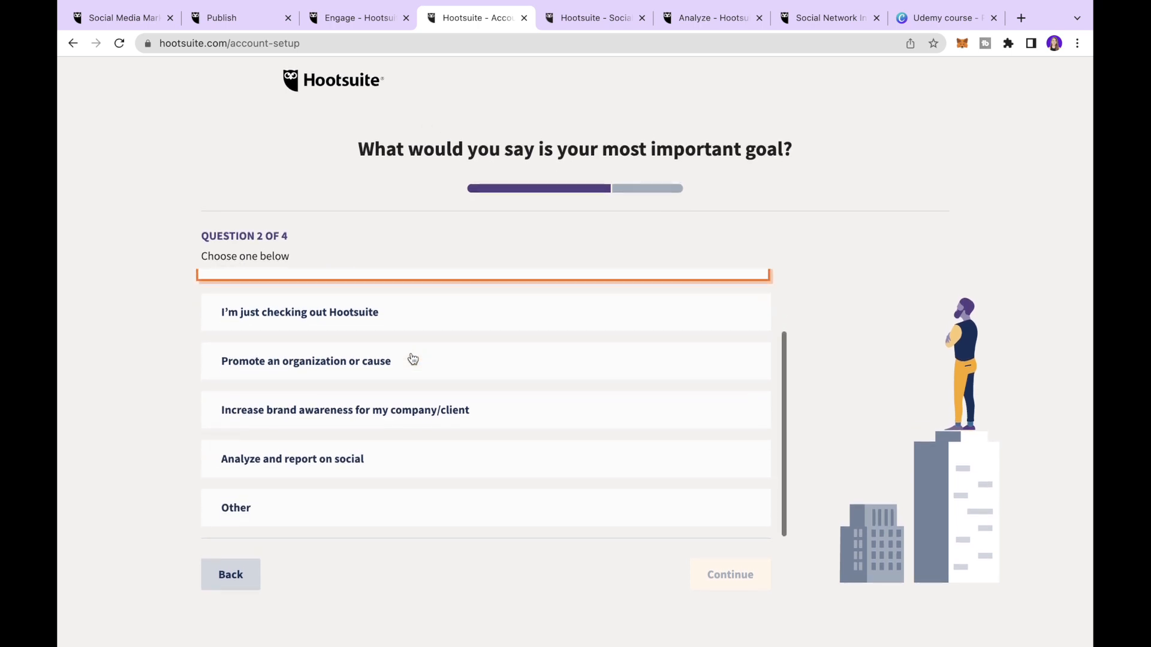
{"action": "scroll", "coordinate": [412, 359], "scroll_direction": "up", "scroll_amount": 2}
{"action": "left_click", "coordinate": [412, 303]}
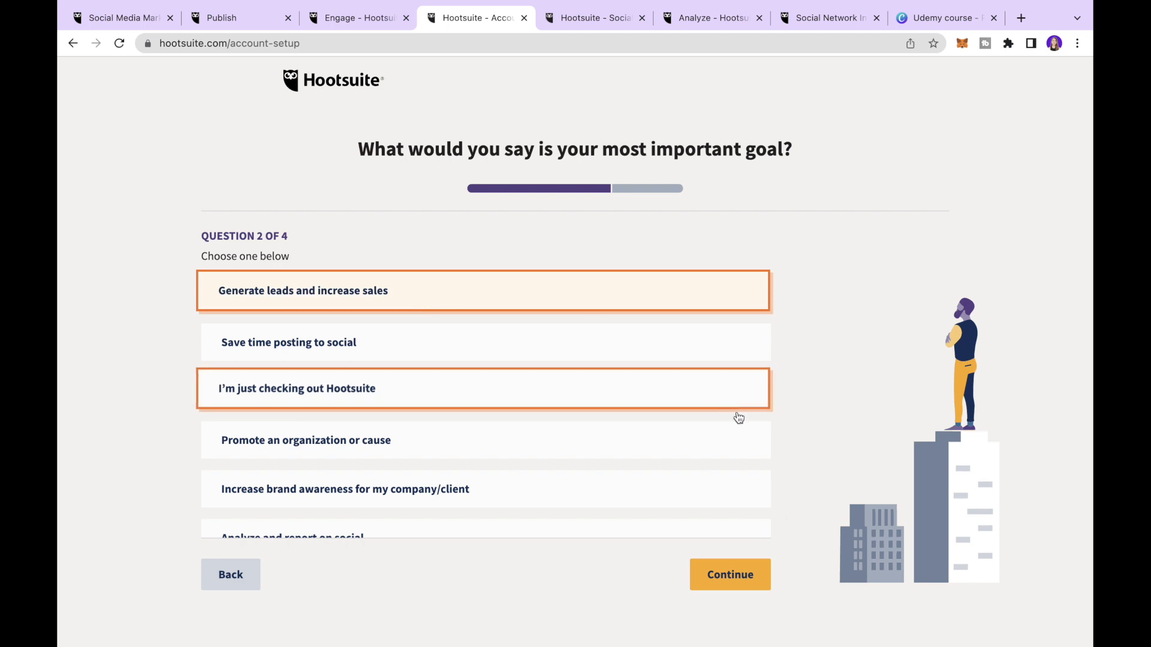
{"action": "left_click", "coordinate": [741, 577]}
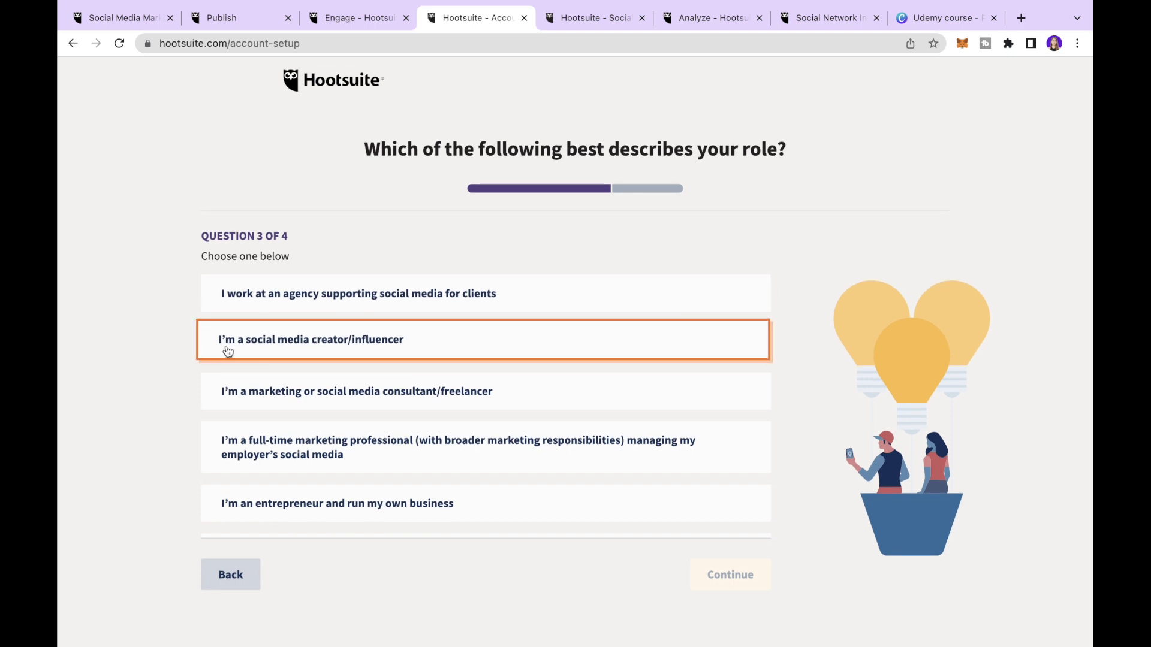
- Pick social media creator/influencer as the role and Retail as the industry
{"action": "left_click", "coordinate": [321, 351]}
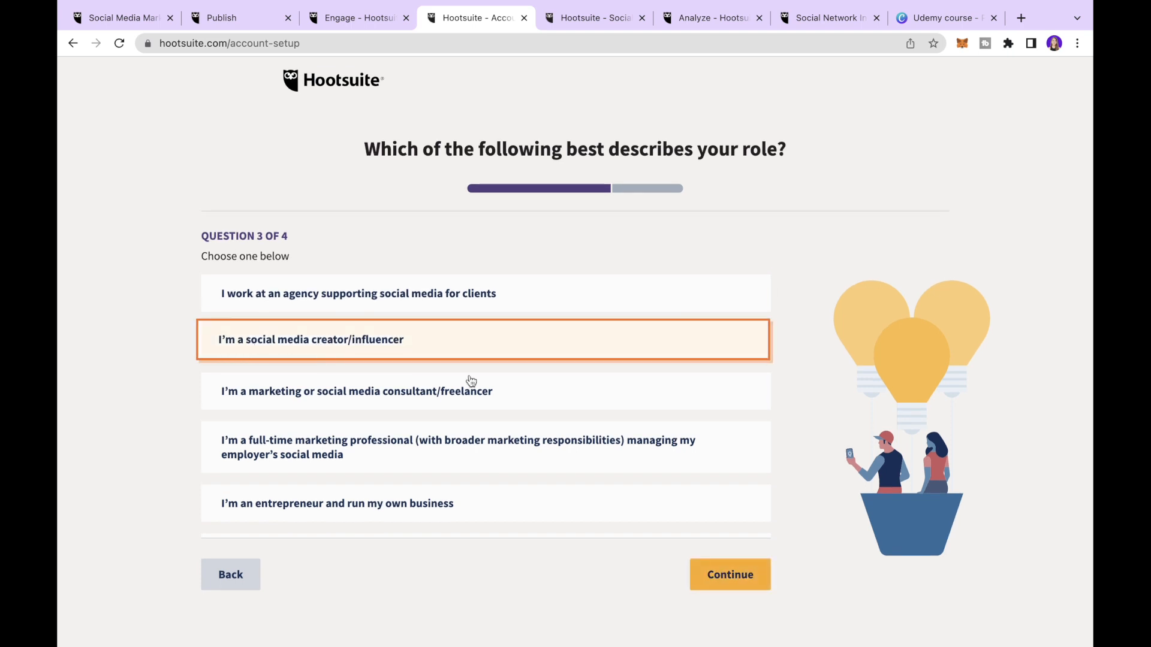
{"action": "left_click", "coordinate": [724, 584]}
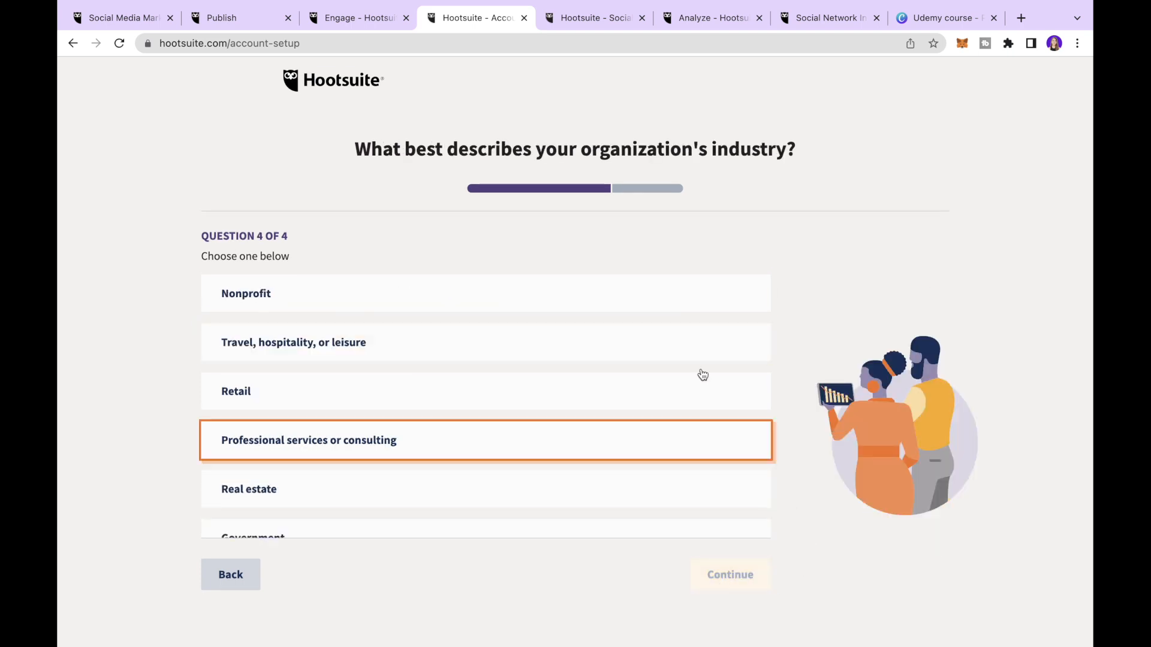
{"action": "left_click_drag", "start_coordinate": [584, 155], "coordinate": [797, 150]}
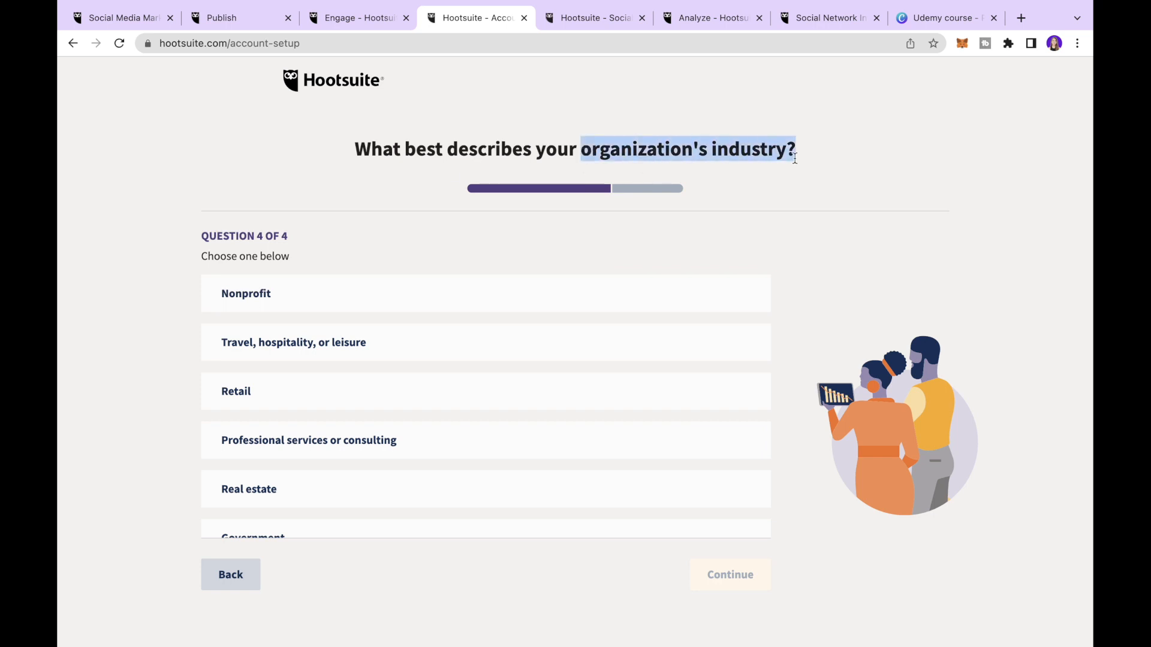
{"action": "scroll", "coordinate": [362, 351], "scroll_direction": "down", "scroll_amount": 3}
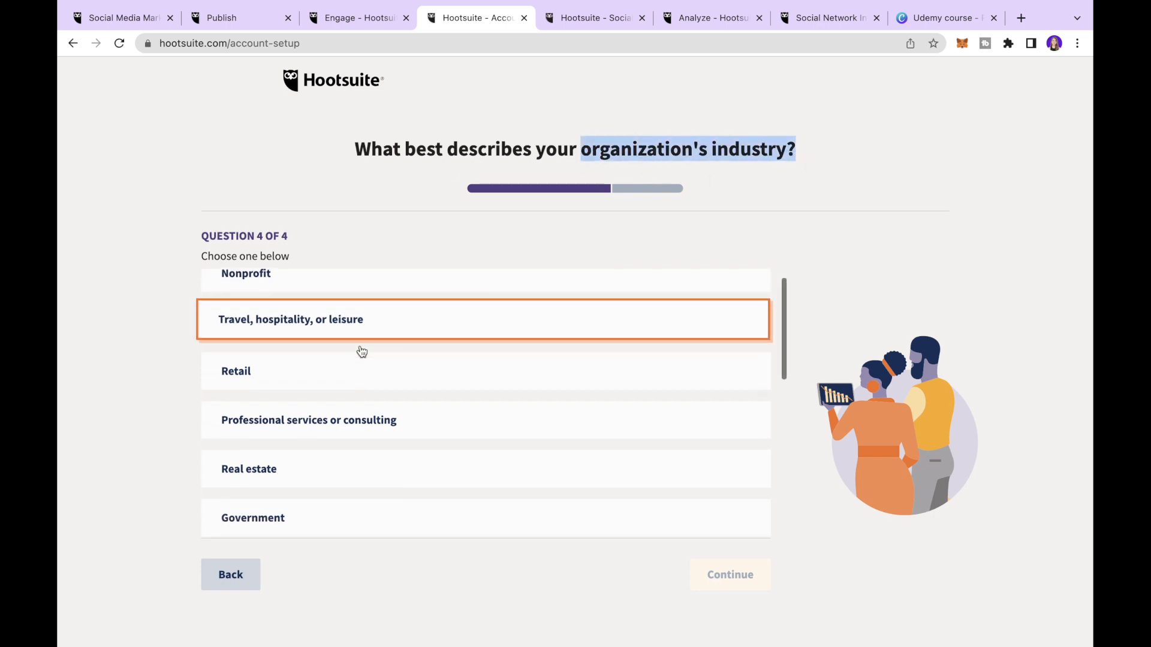
{"action": "left_click", "coordinate": [365, 324]}
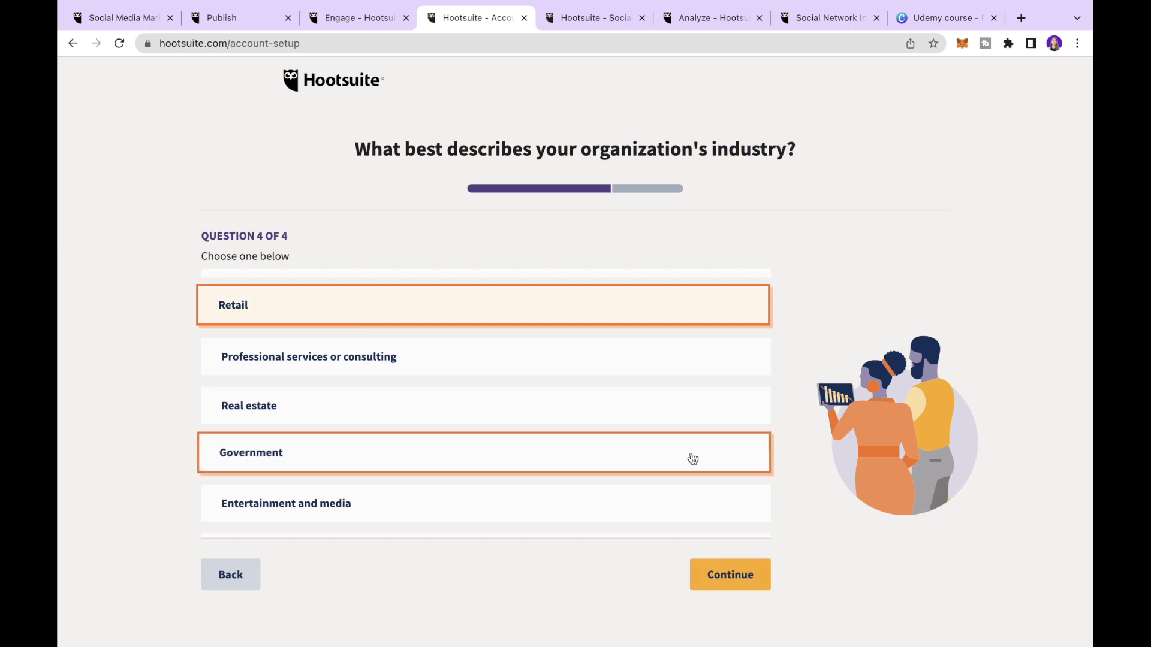
{"action": "left_click", "coordinate": [741, 579]}
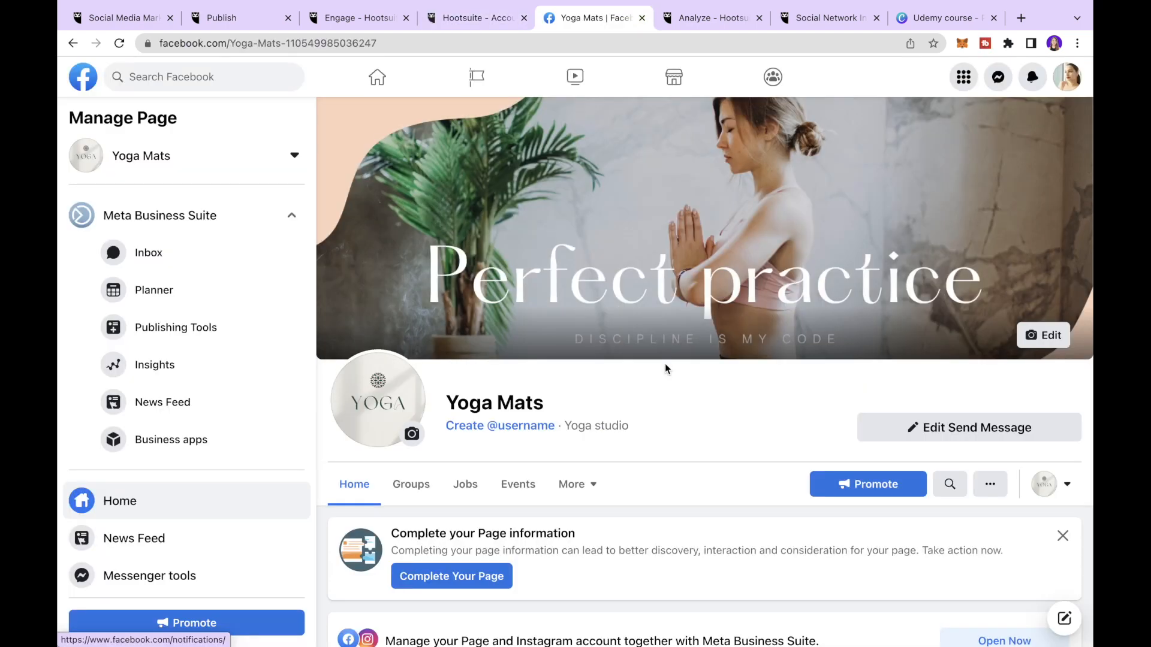
{"action": "scroll", "coordinate": [664, 363], "scroll_direction": "down", "scroll_amount": 3}
{"action": "scroll", "coordinate": [664, 364], "scroll_direction": "down", "scroll_amount": 2}
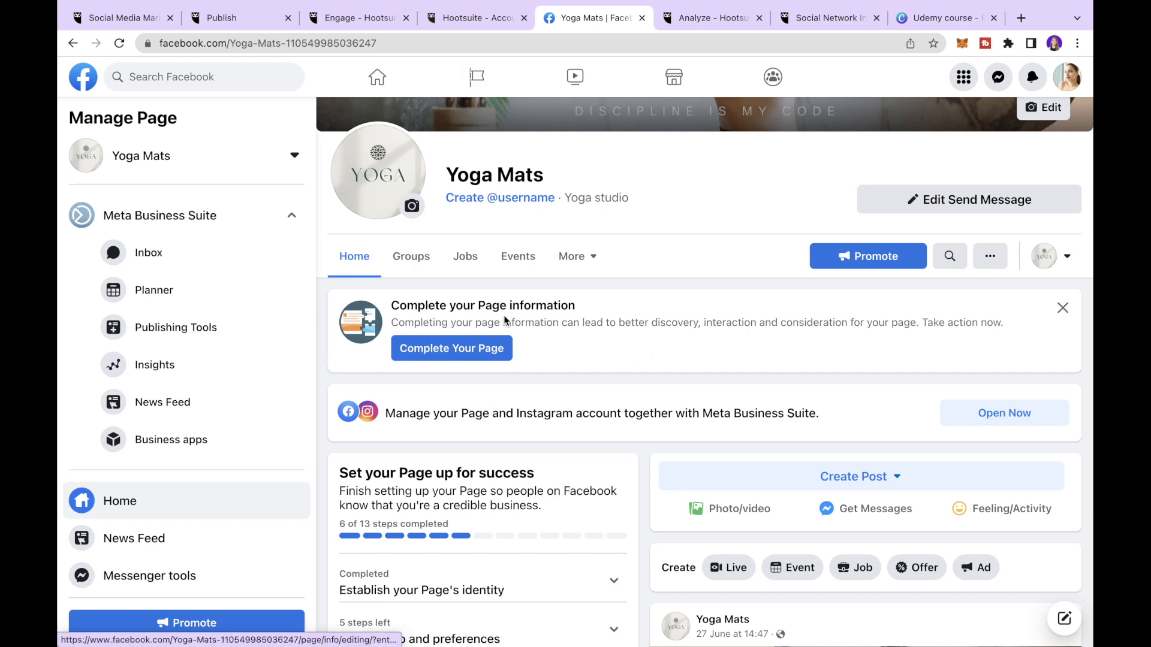
{"action": "scroll", "coordinate": [480, 245], "scroll_direction": "up", "scroll_amount": 4}
{"action": "left_click", "coordinate": [472, 18]}
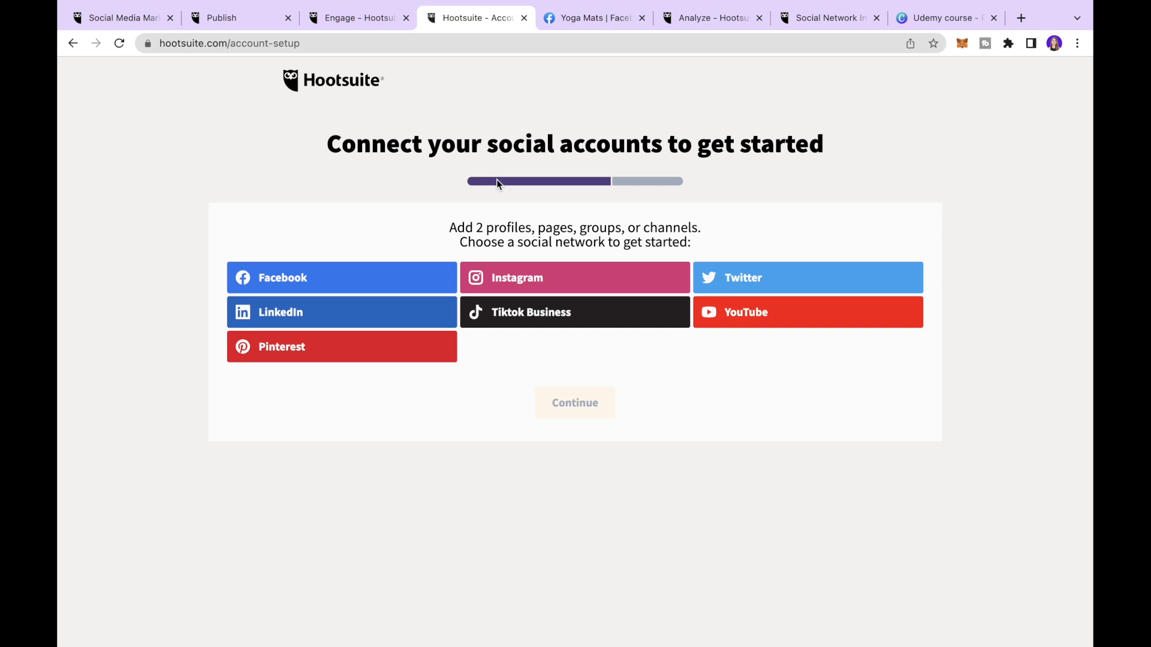
- Continue through the Facebook login and add the Yoga Mats Page to Hootsuite
{"action": "left_click", "coordinate": [262, 279]}
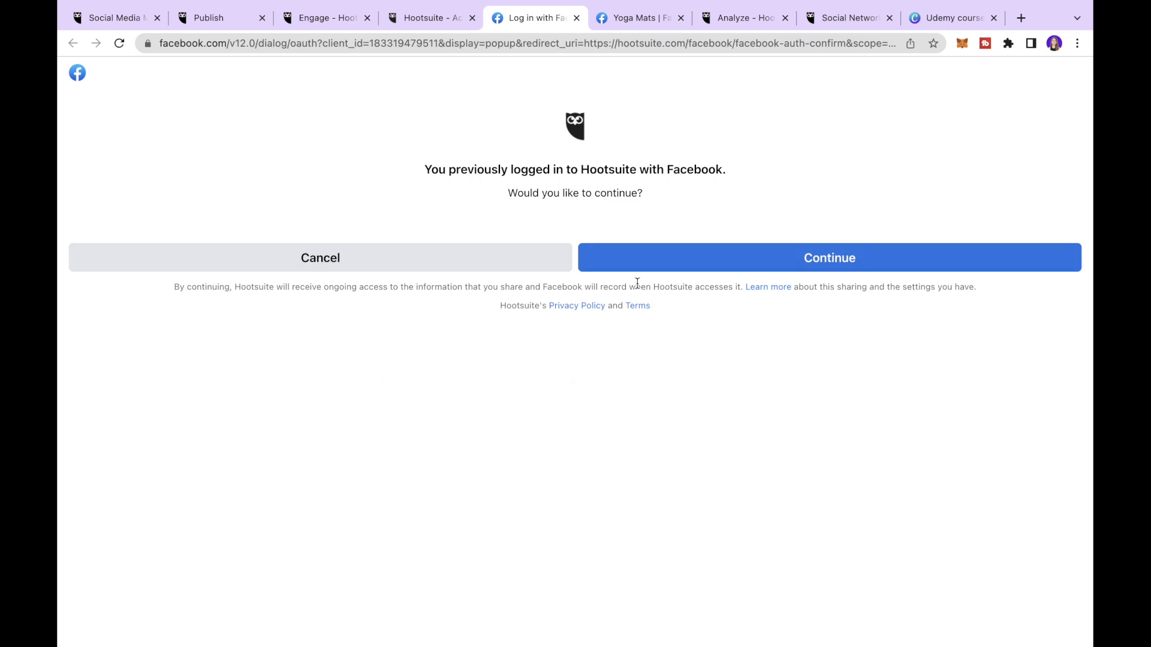
{"action": "left_click", "coordinate": [696, 267]}
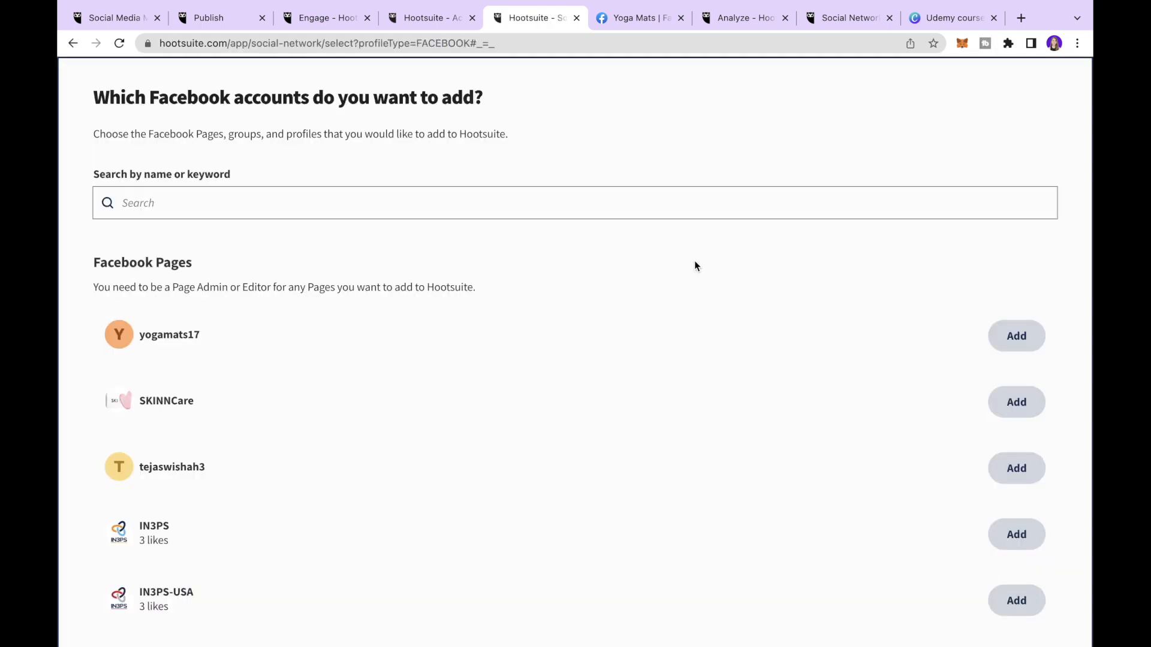
{"action": "scroll", "coordinate": [695, 266], "scroll_direction": "down", "scroll_amount": 2}
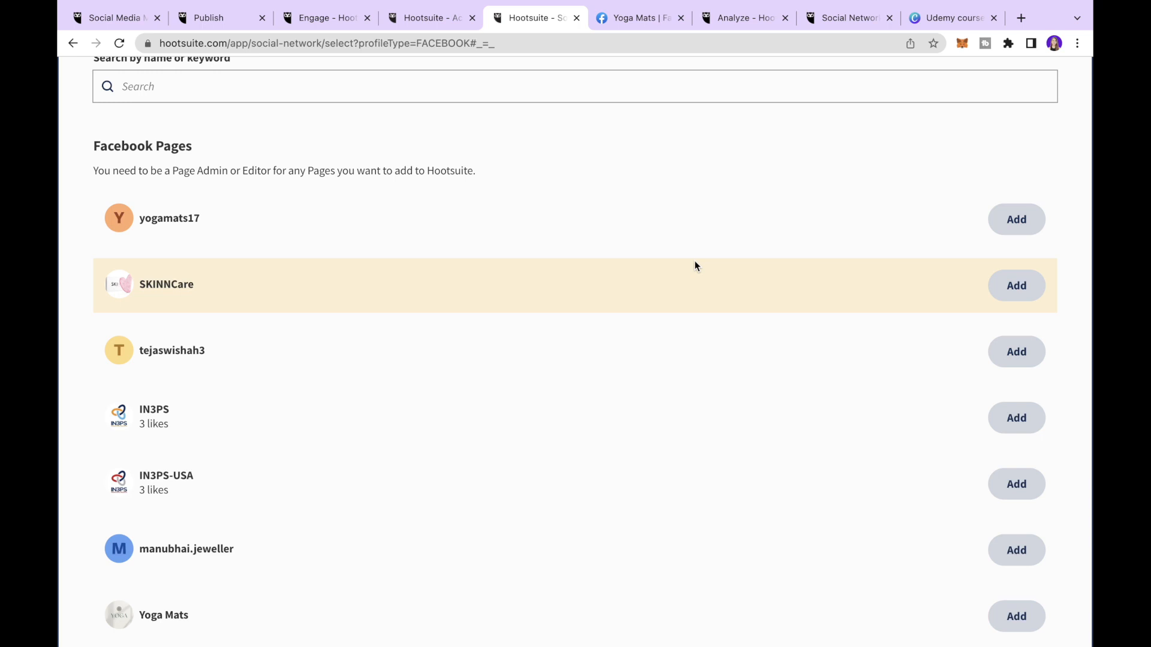
{"action": "scroll", "coordinate": [695, 264], "scroll_direction": "down", "scroll_amount": 3}
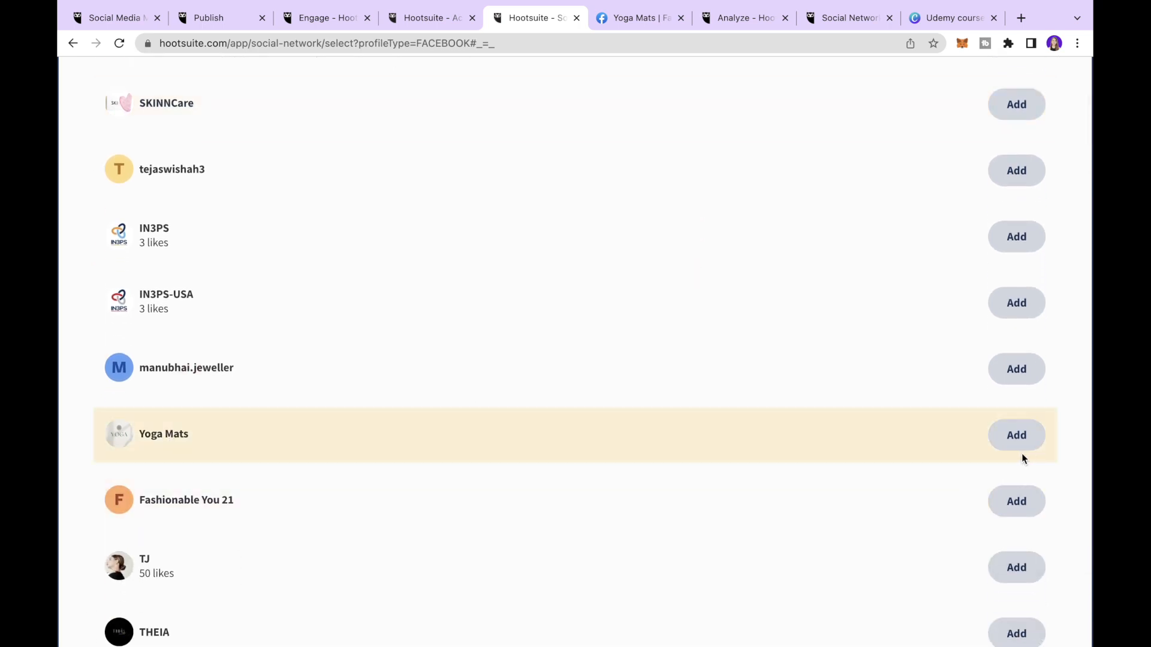
{"action": "left_click", "coordinate": [625, 19]}
{"action": "left_click", "coordinate": [1014, 445]}
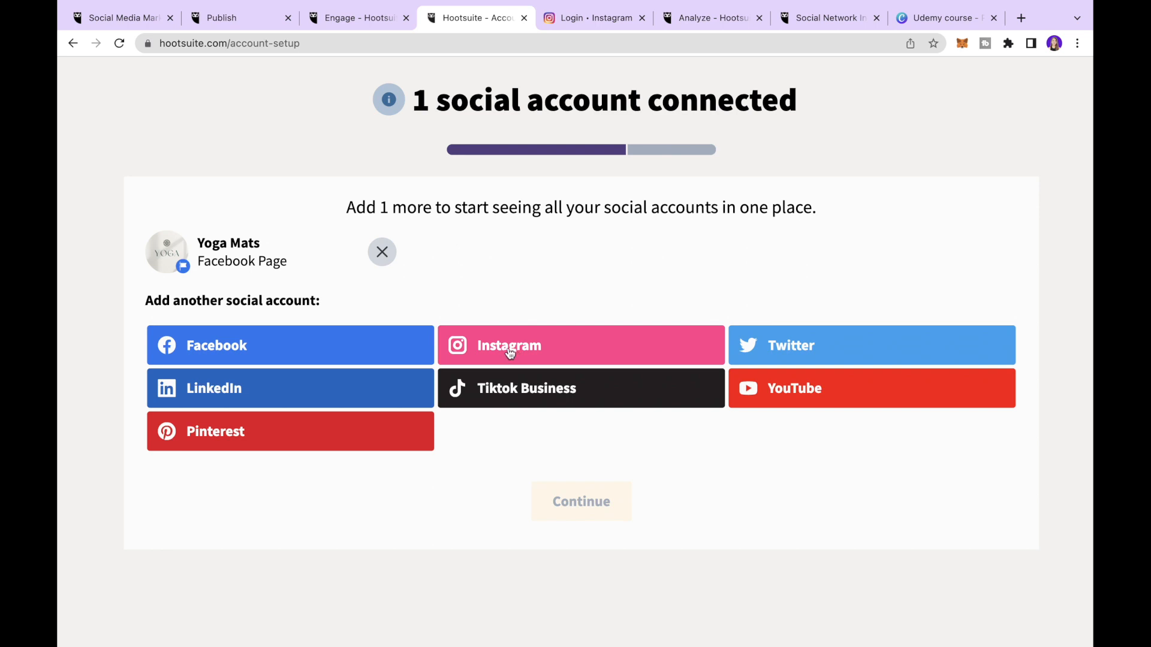
- Connect Instagram, choosing the Instagram Business profile type
{"action": "left_click", "coordinate": [509, 353]}
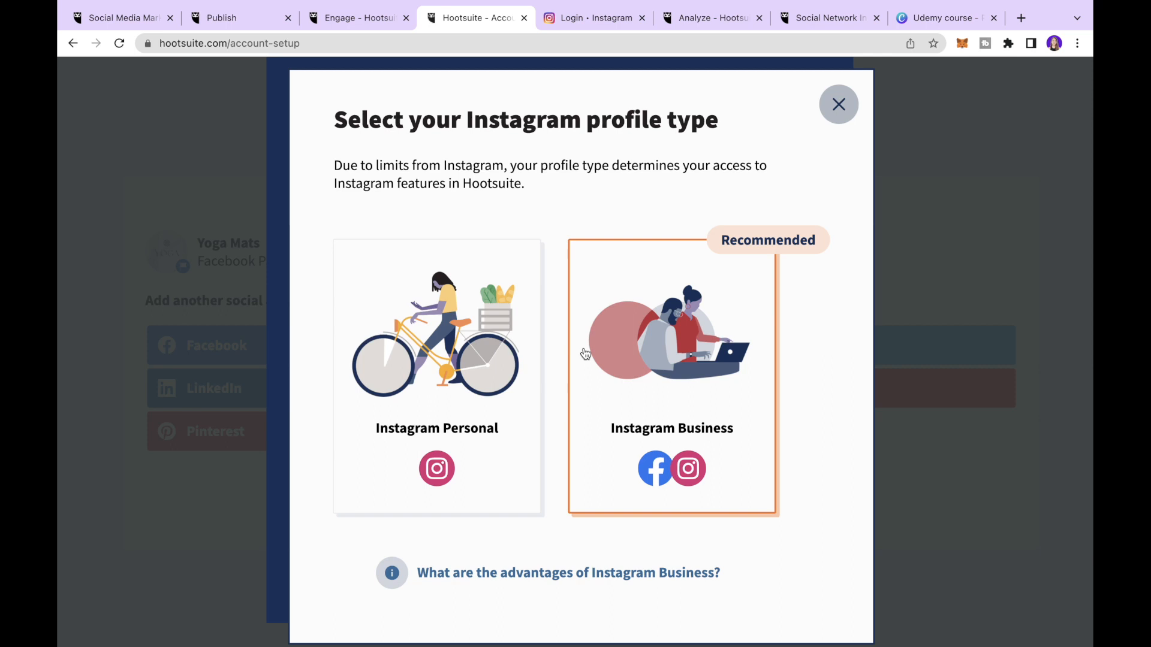
{"action": "left_click", "coordinate": [641, 372]}
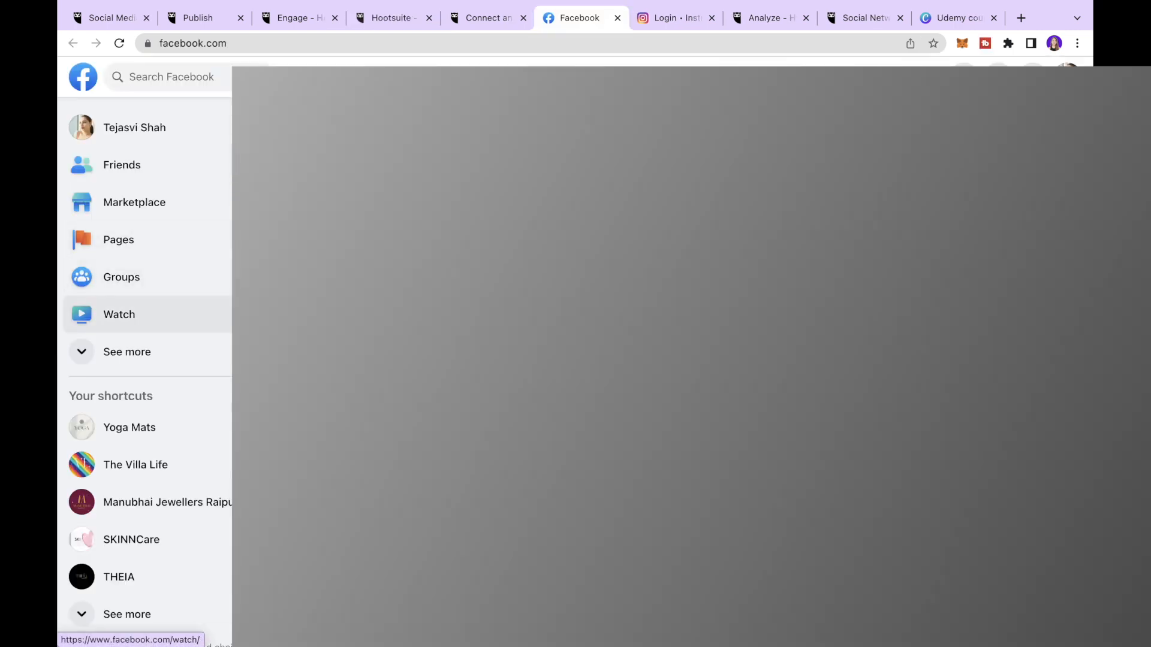
- From the Yoga Mats Page's Instagram settings, connect an account with message access allowed
{"action": "scroll", "coordinate": [139, 231], "scroll_direction": "up", "scroll_amount": 5}
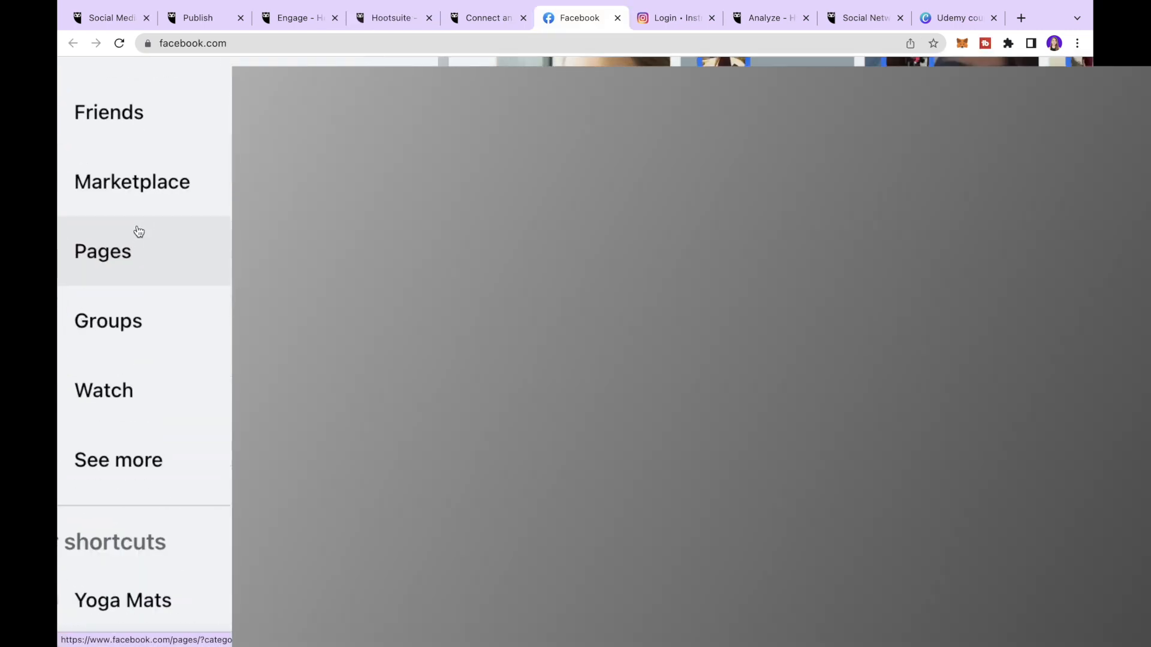
{"action": "scroll", "coordinate": [138, 231], "scroll_direction": "left", "scroll_amount": 2}
{"action": "left_click", "coordinate": [172, 262]}
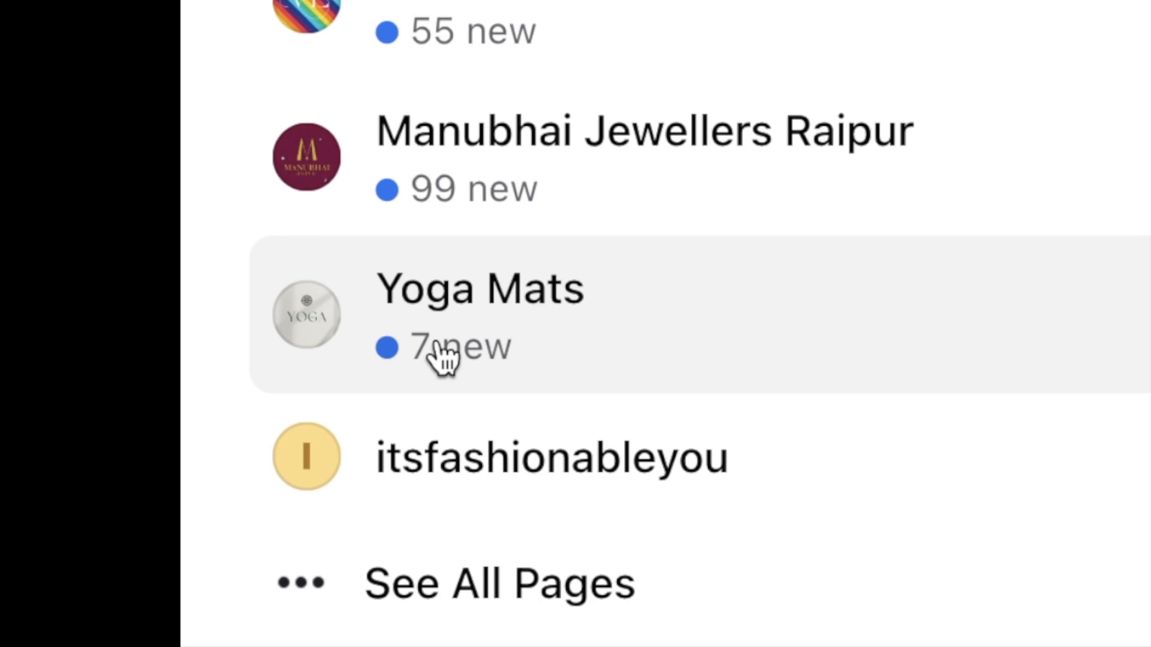
{"action": "left_click", "coordinate": [444, 355]}
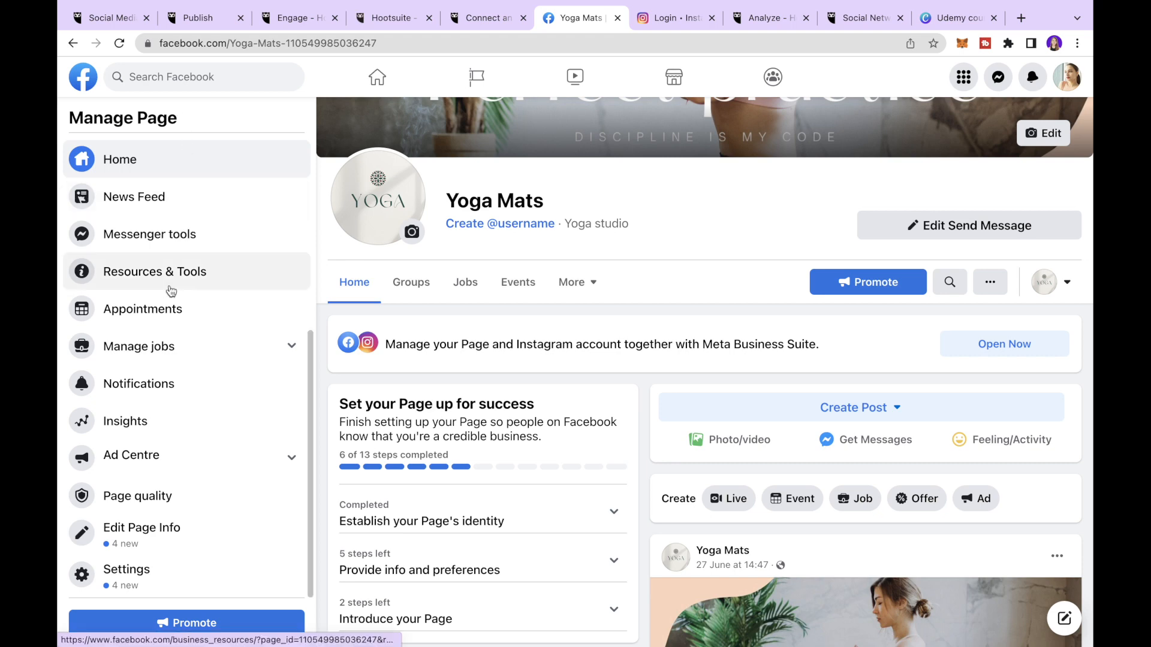
{"action": "left_click", "coordinate": [126, 571]}
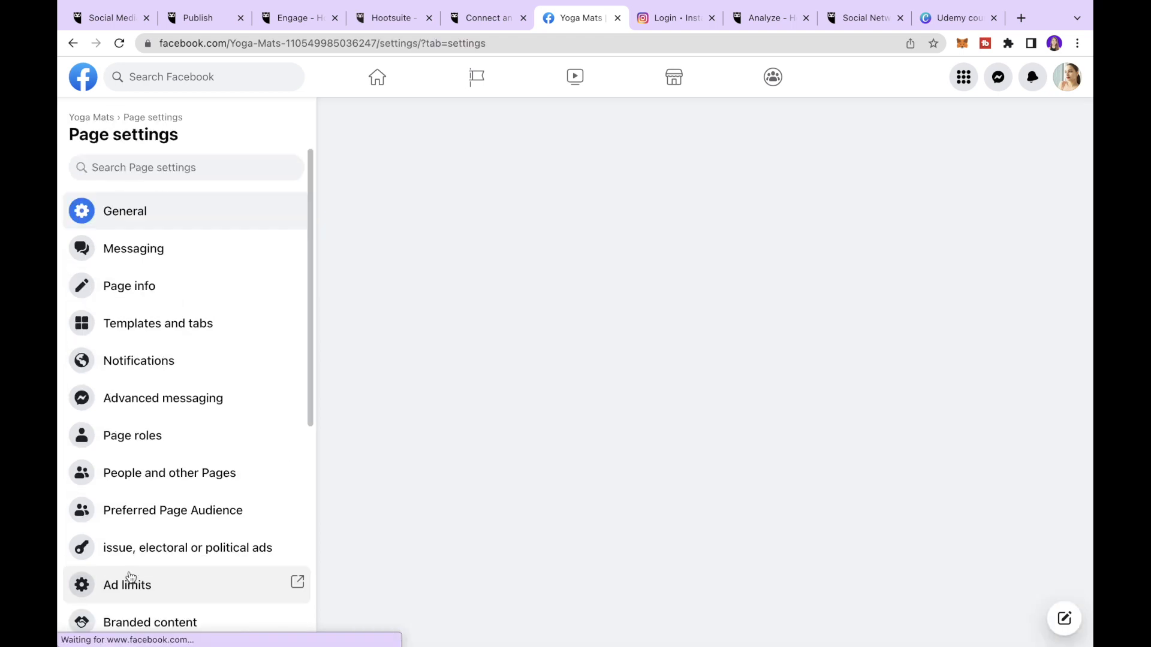
{"action": "scroll", "coordinate": [238, 381], "scroll_direction": "down", "scroll_amount": 2}
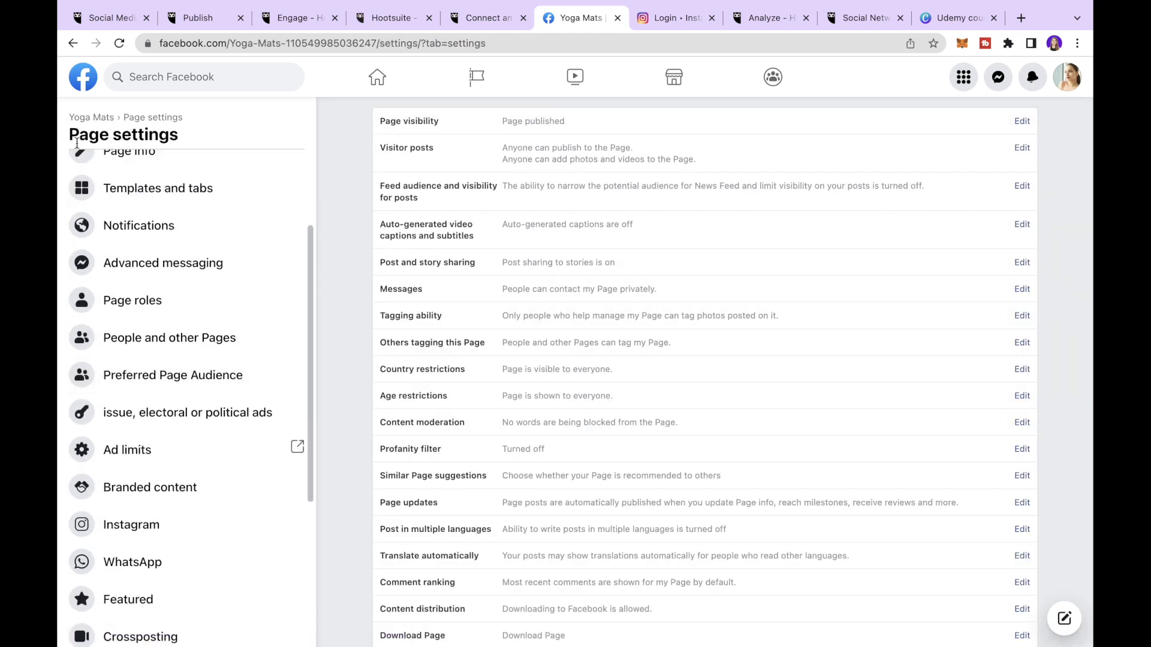
{"action": "left_click", "coordinate": [119, 531]}
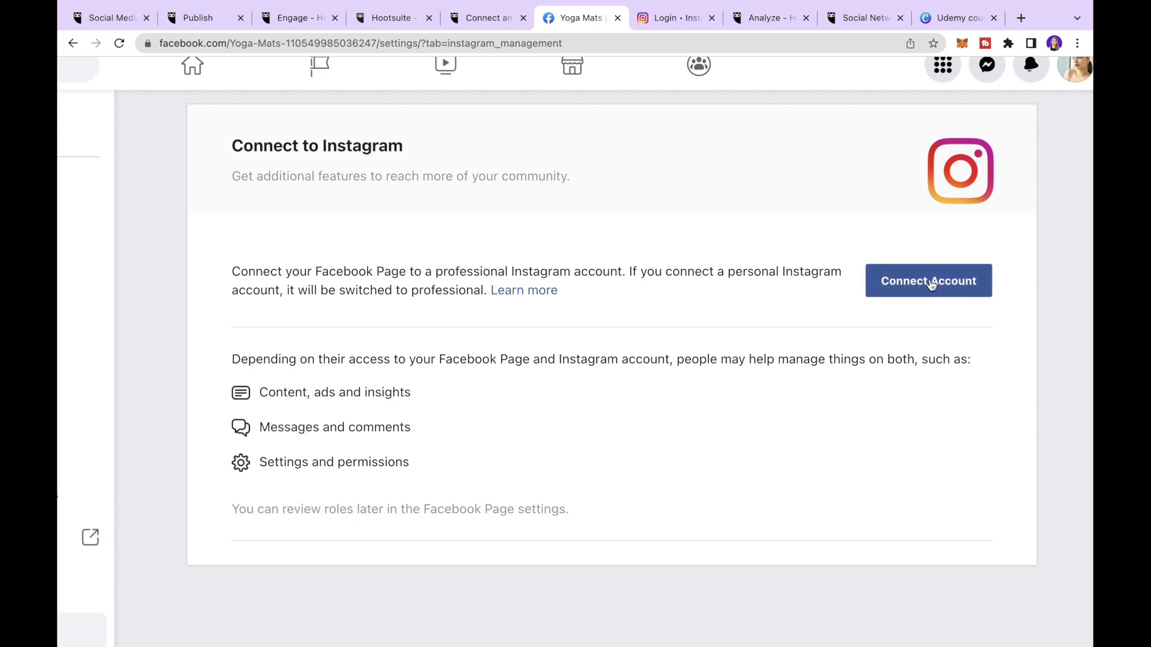
{"action": "left_click", "coordinate": [937, 284]}
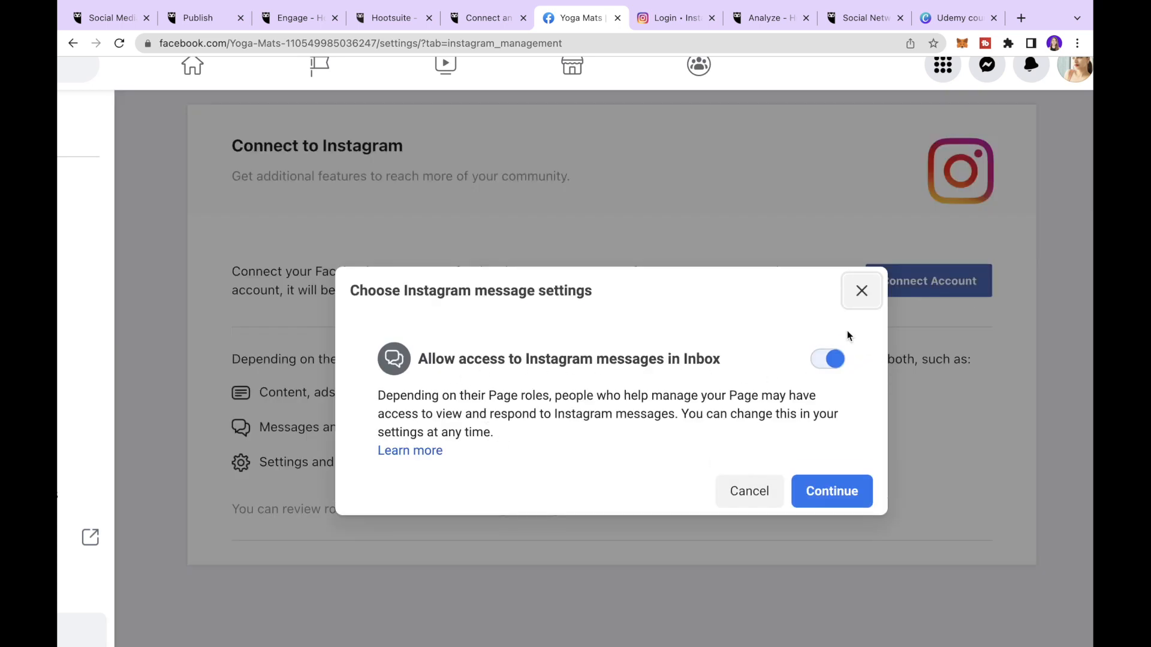
{"action": "left_click", "coordinate": [832, 490]}
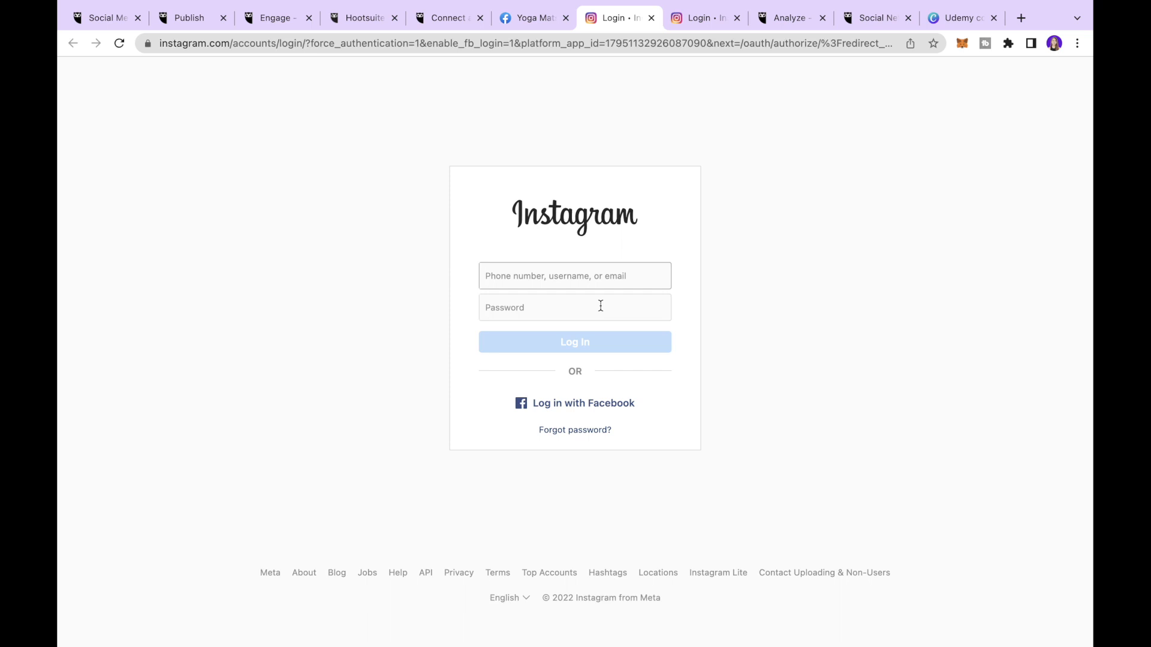
- Log in with the Yoga Mats Instagram username and password, declining to save login info
{"action": "type", "text": "y"}
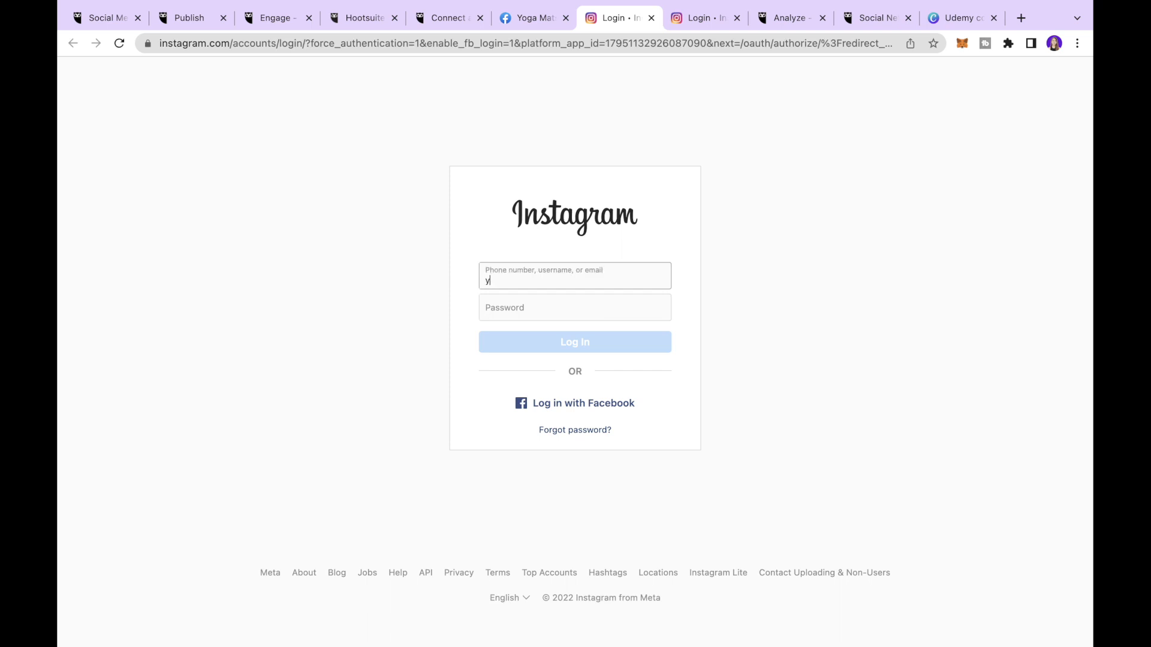
{"action": "type", "text": "ogamats2022"}
{"action": "left_click", "coordinate": [599, 316]}
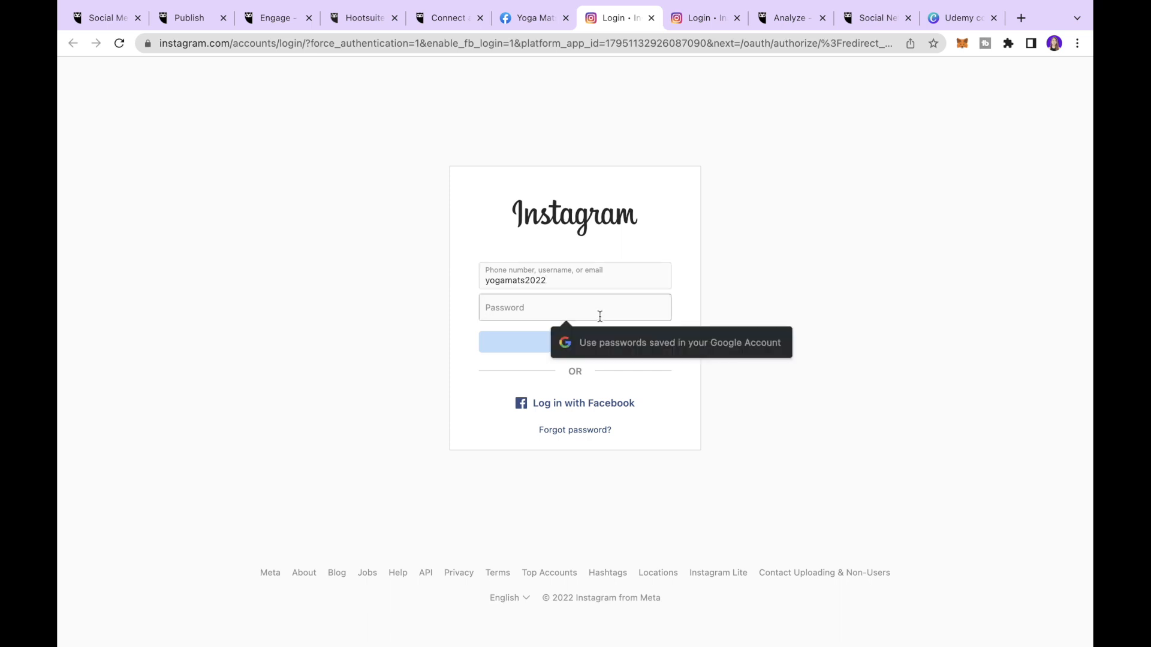
{"action": "type", "text": "**********"}
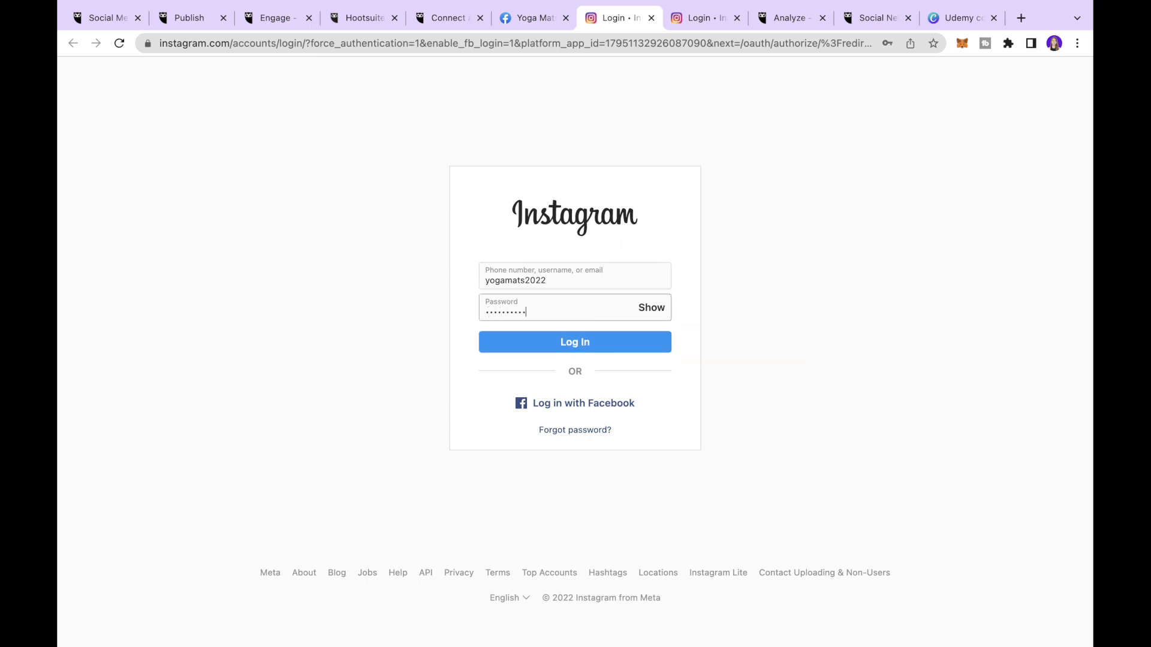
{"action": "key", "text": "Return"}
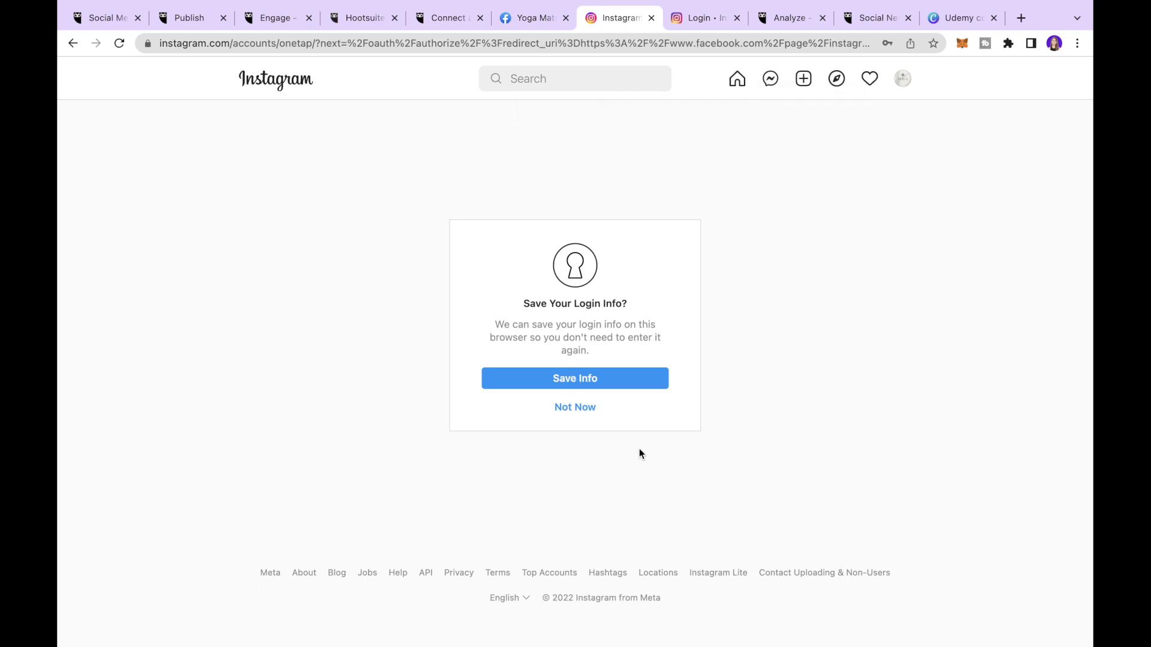
{"action": "left_click", "coordinate": [586, 409]}
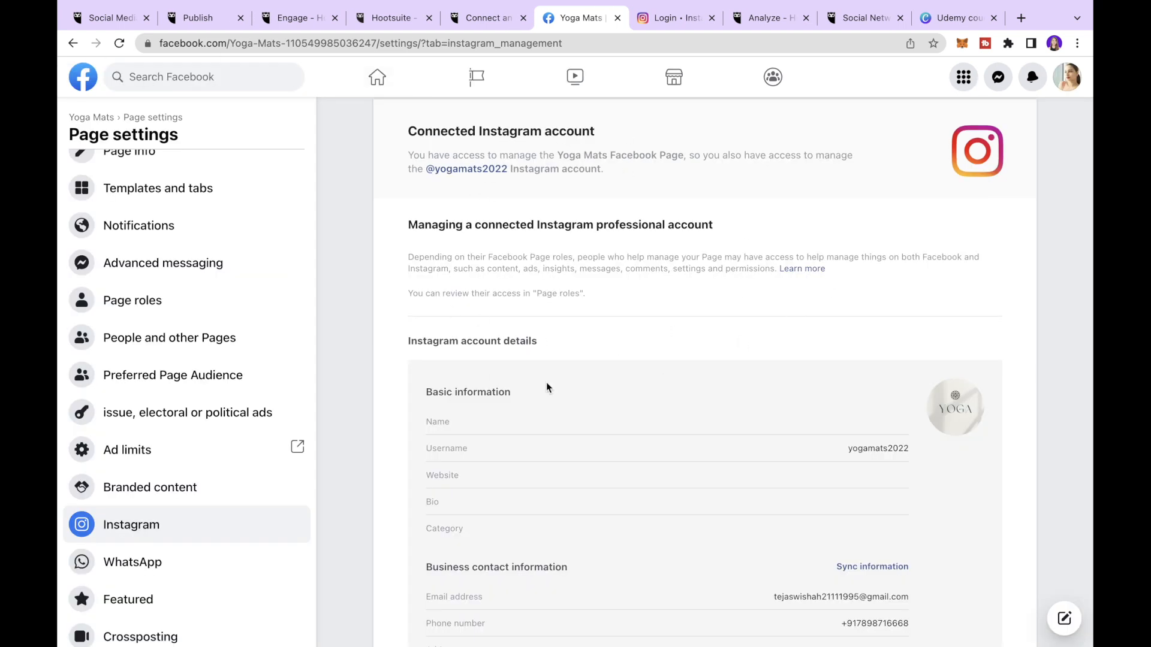
- Scroll through the connected Instagram account's details in the Page settings
{"action": "scroll", "coordinate": [530, 368], "scroll_direction": "down", "scroll_amount": 3}
{"action": "scroll", "coordinate": [531, 372], "scroll_direction": "down", "scroll_amount": 2}
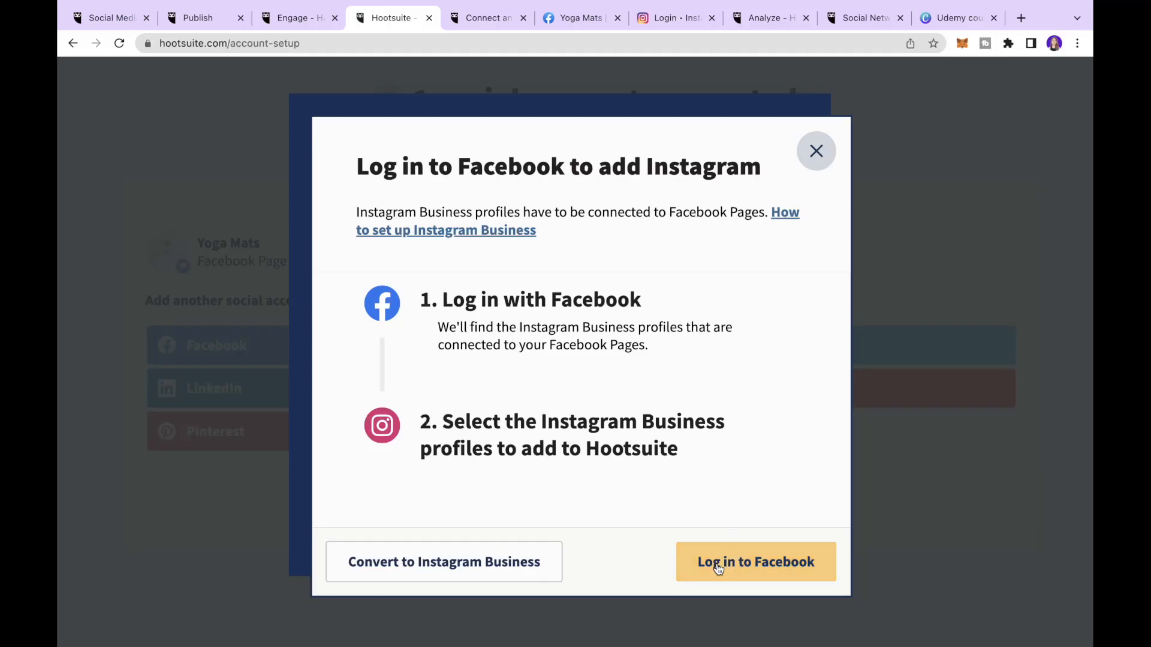
- Log in to Facebook as the current user and connect the Instagram account for the Yoga Mats Page
{"action": "left_click", "coordinate": [755, 567]}
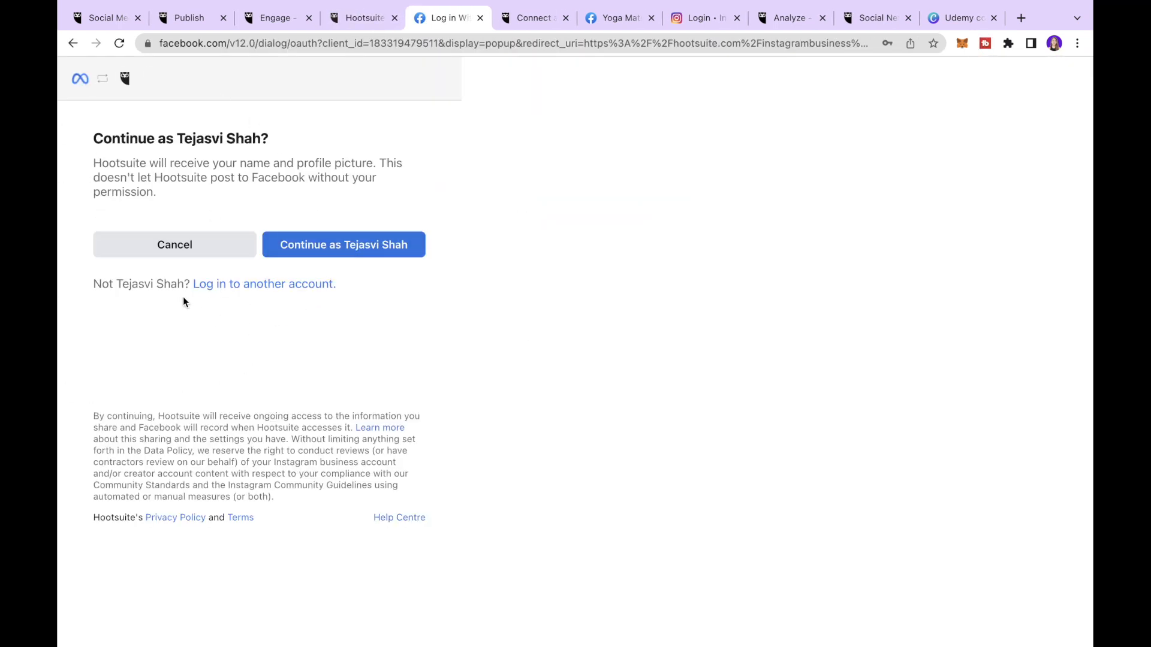
{"action": "left_click", "coordinate": [363, 245]}
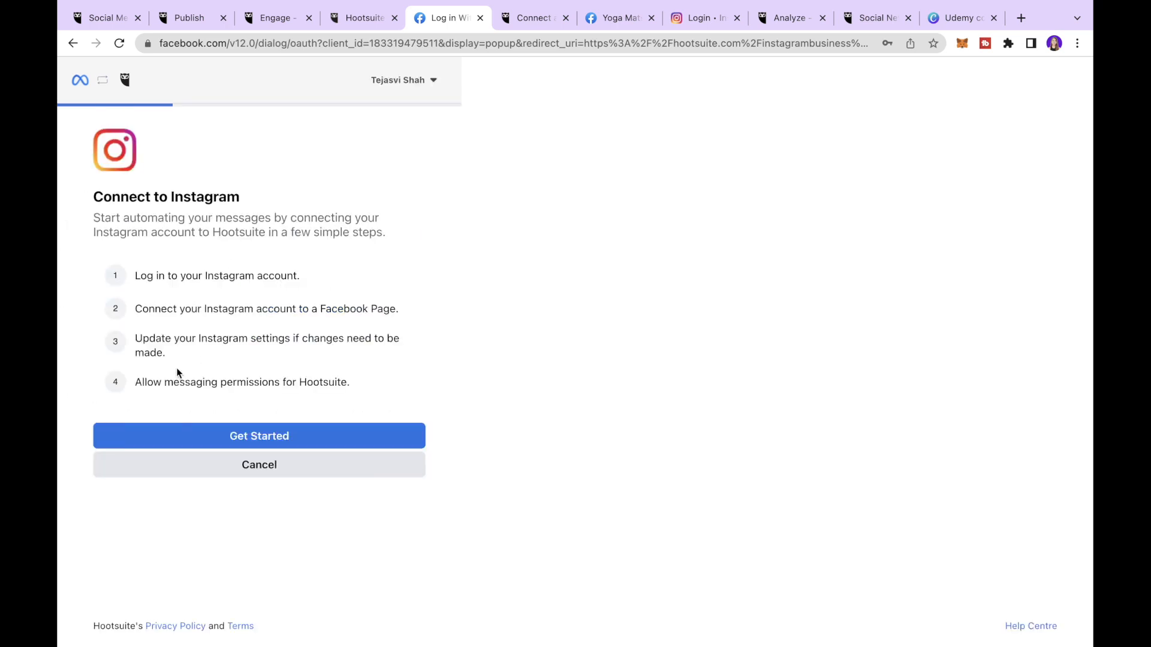
{"action": "left_click", "coordinate": [266, 438]}
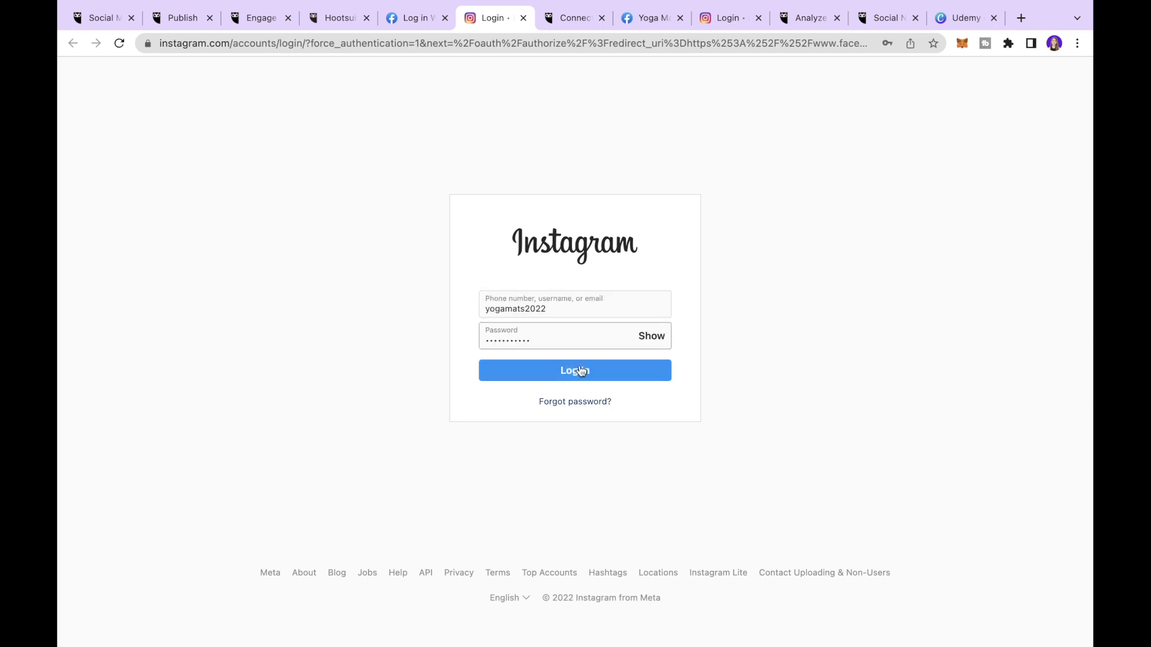
{"action": "left_click", "coordinate": [580, 371]}
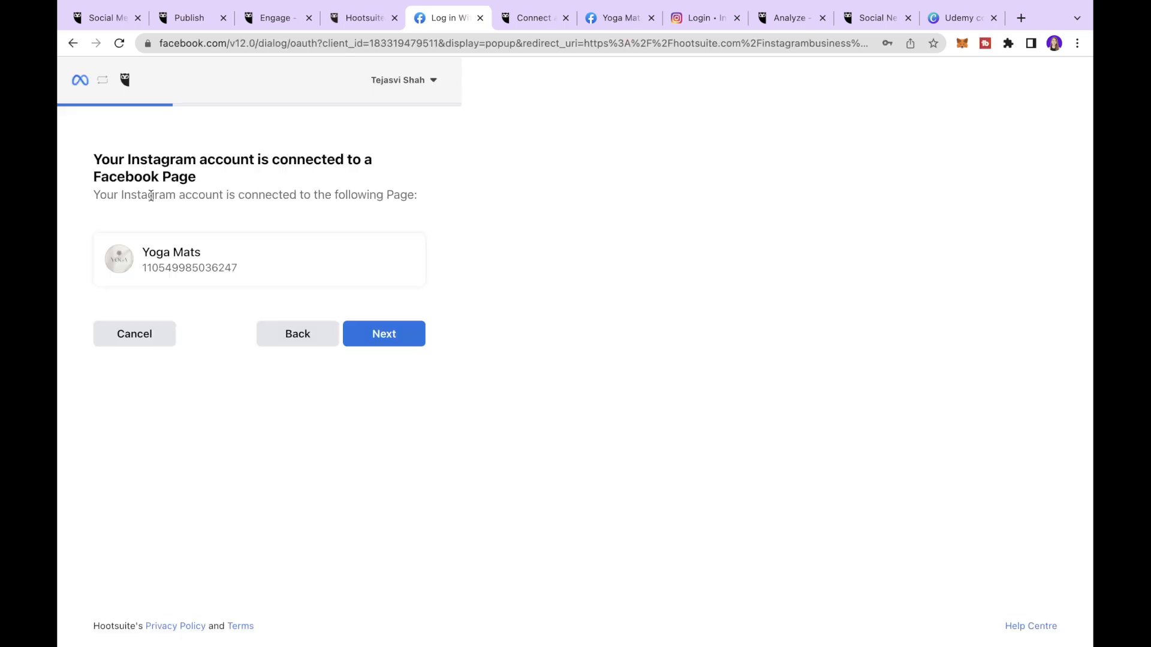
{"action": "scroll", "coordinate": [151, 196], "scroll_direction": "left", "scroll_amount": 1}
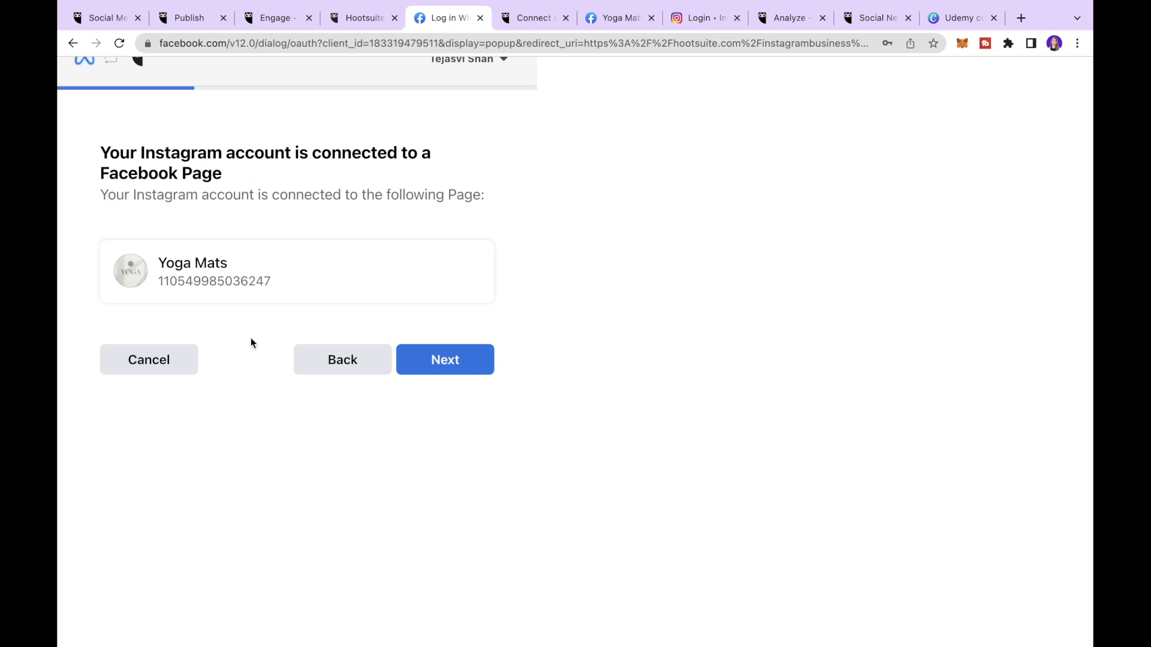
{"action": "left_click", "coordinate": [460, 362]}
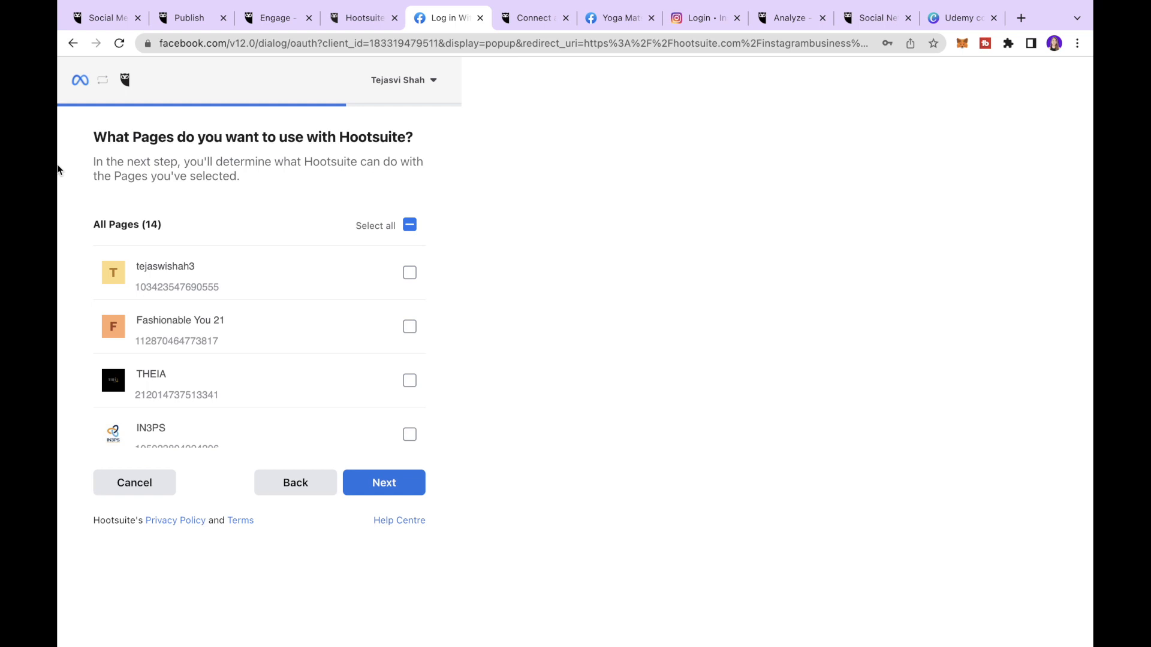
- Confirm Yoga Mats as Hootsuite's Page, keep email sharing on, and grant the permissions
{"action": "scroll", "coordinate": [265, 313], "scroll_direction": "down", "scroll_amount": 5}
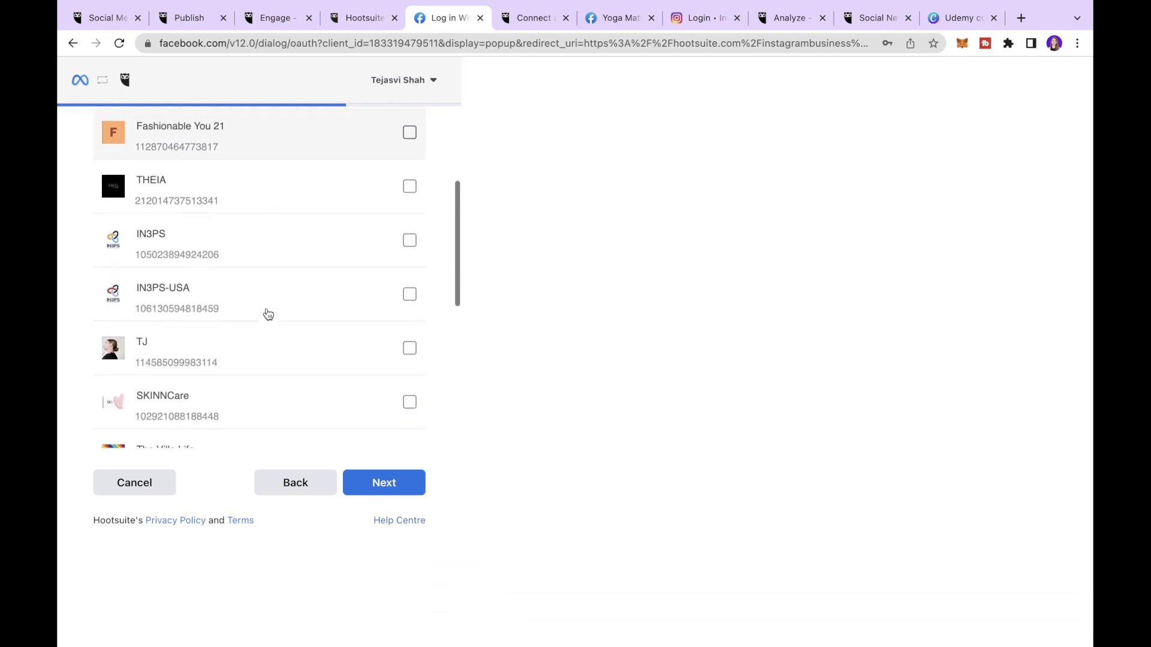
{"action": "scroll", "coordinate": [267, 312], "scroll_direction": "down", "scroll_amount": 3}
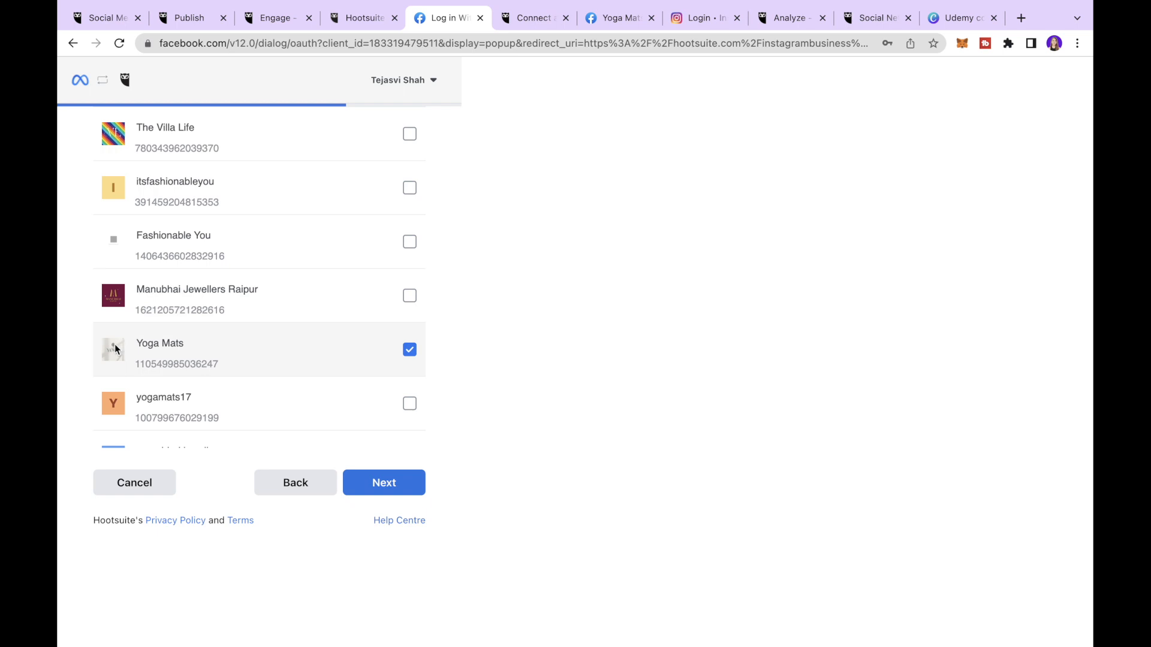
{"action": "left_click", "coordinate": [395, 488]}
{"action": "scroll", "coordinate": [346, 256], "scroll_direction": "up", "scroll_amount": 6}
{"action": "scroll", "coordinate": [178, 174], "scroll_direction": "up", "scroll_amount": 2}
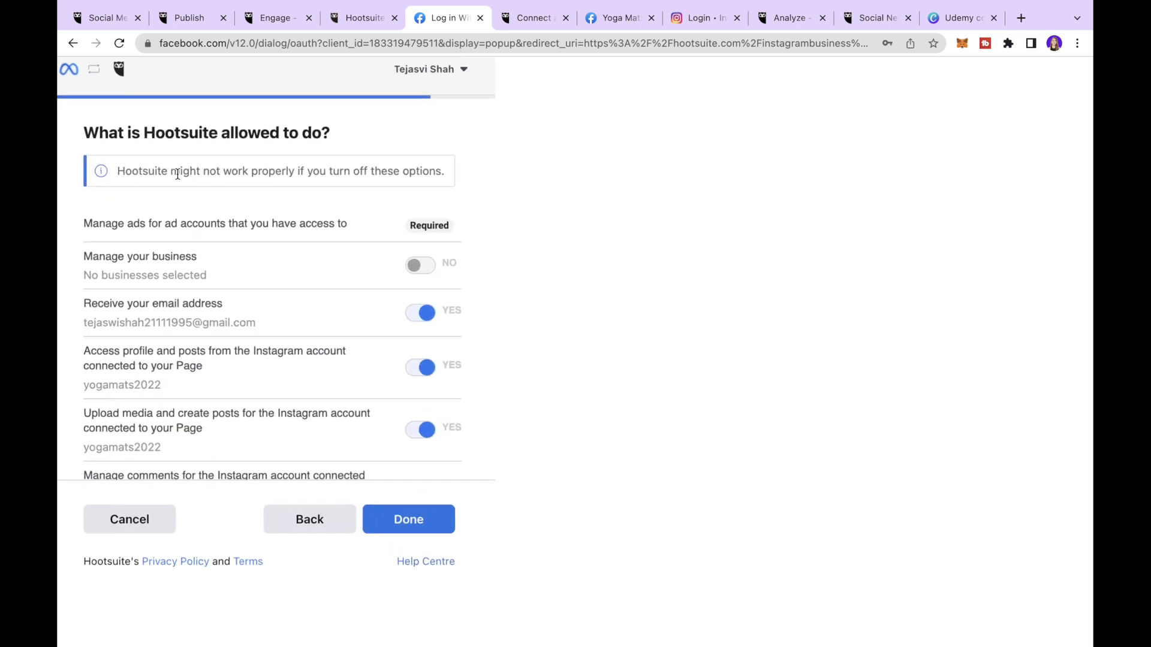
{"action": "scroll", "coordinate": [178, 174], "scroll_direction": "left", "scroll_amount": 1}
{"action": "scroll", "coordinate": [178, 175], "scroll_direction": "up", "scroll_amount": 1}
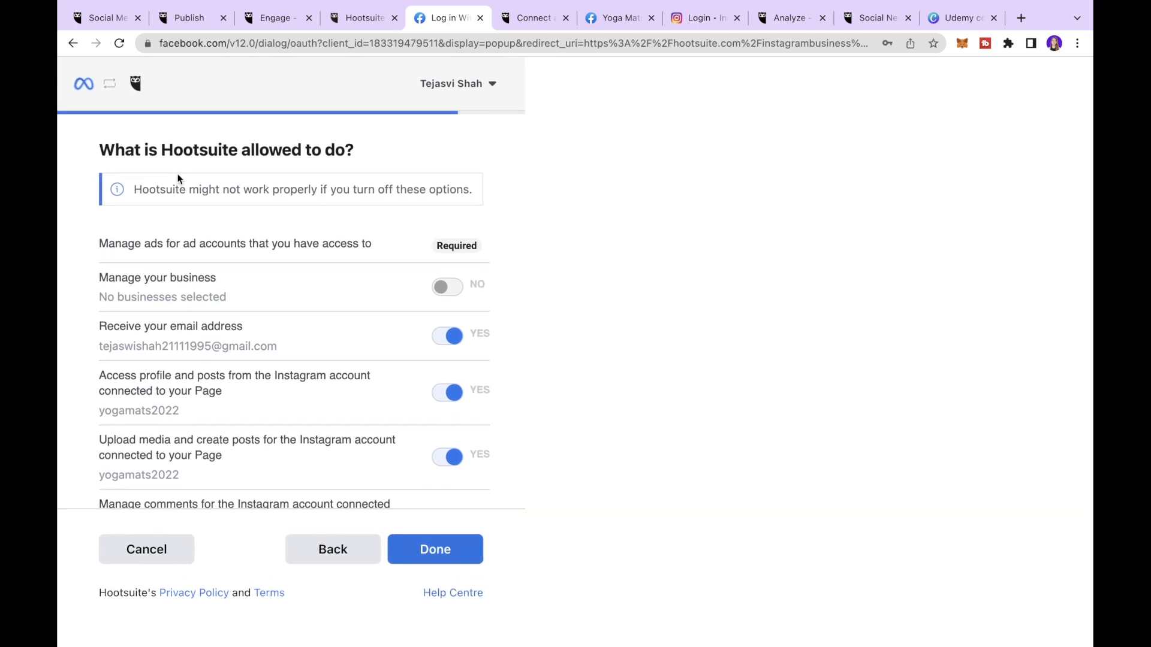
{"action": "scroll", "coordinate": [178, 179], "scroll_direction": "down", "scroll_amount": 3}
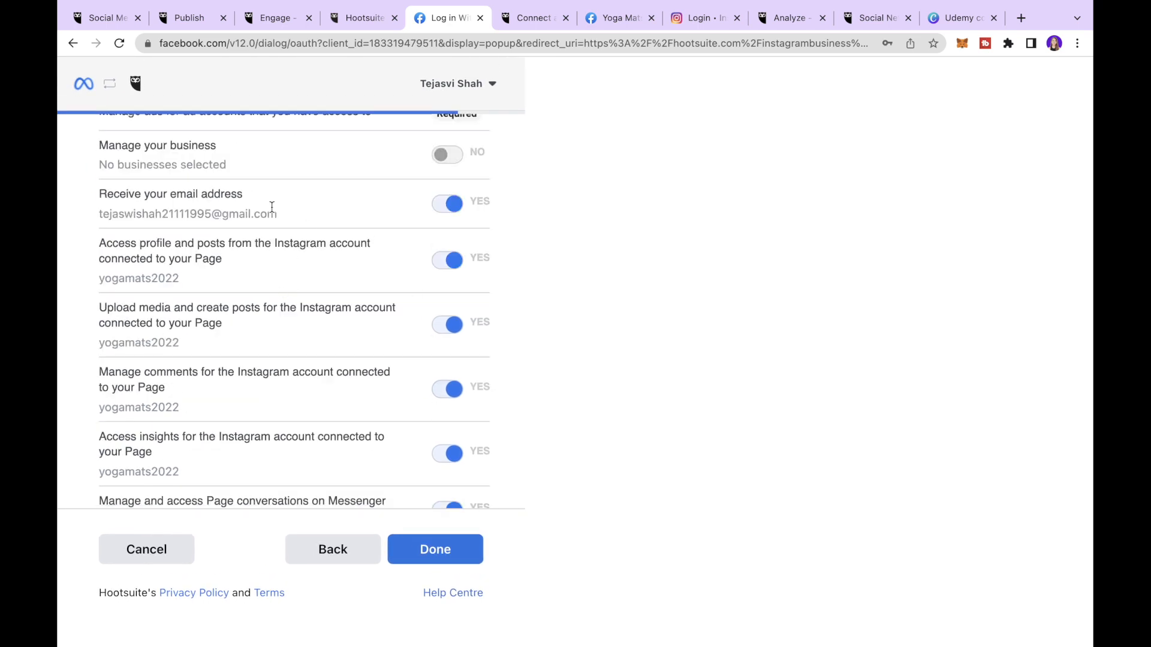
{"action": "left_click", "coordinate": [451, 206]}
{"action": "left_click", "coordinate": [450, 206]}
{"action": "left_click", "coordinate": [436, 546]}
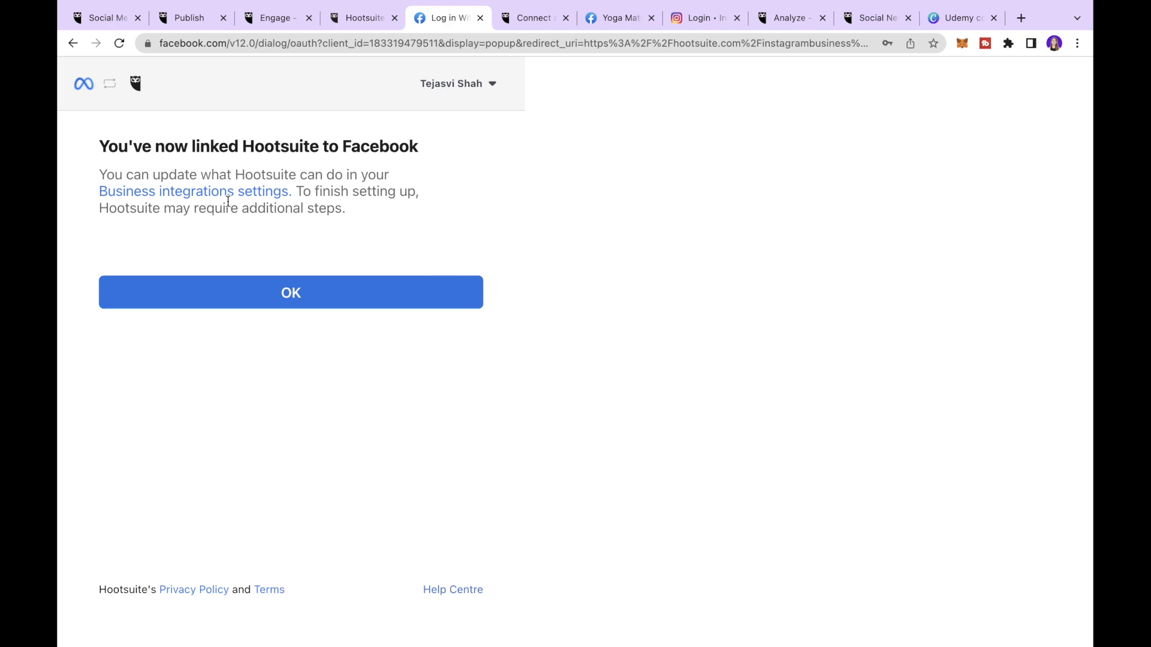
{"action": "left_click", "coordinate": [362, 296]}
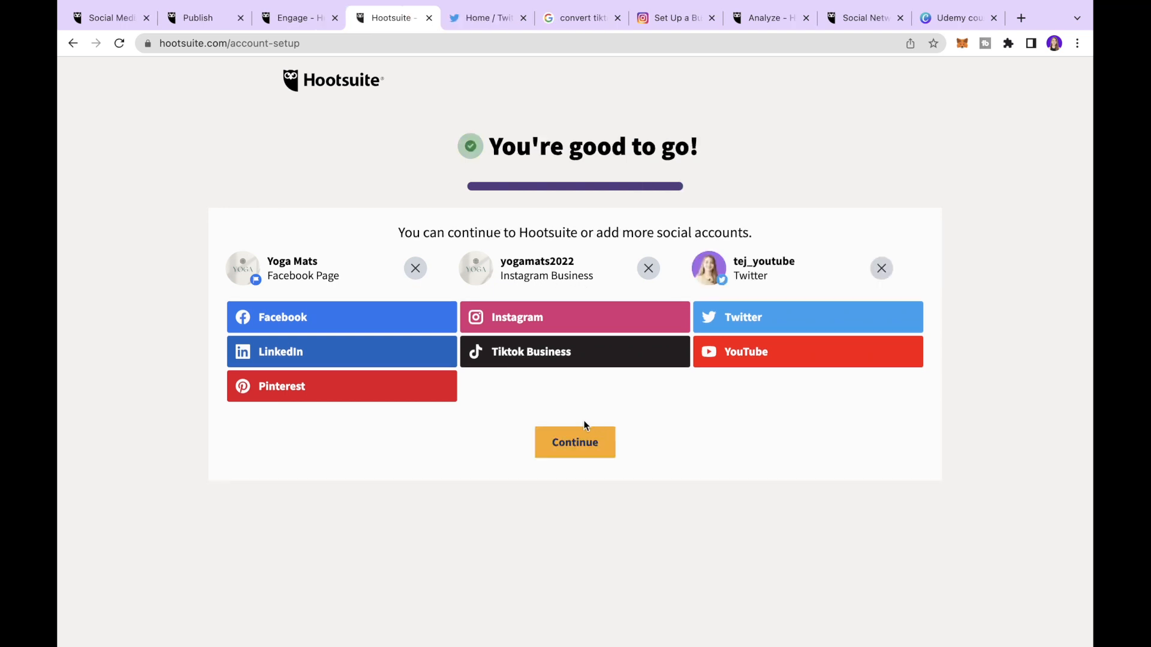
- Finish setup, choosing Schedule a post as the starting point
{"action": "left_click", "coordinate": [564, 448]}
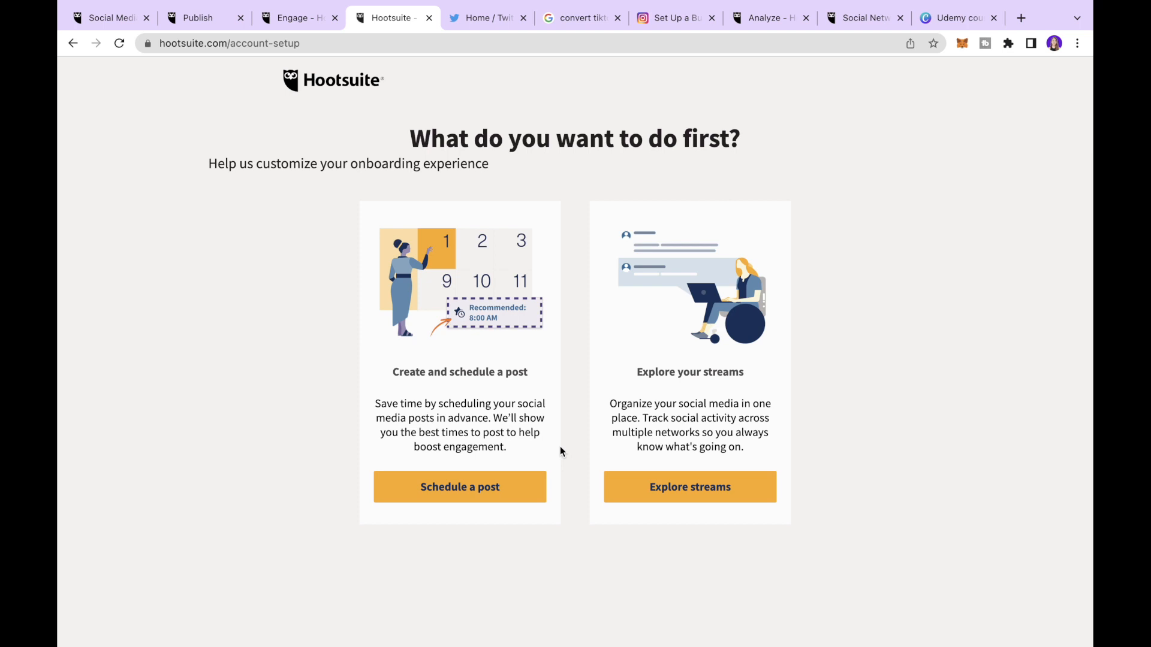
{"action": "left_click", "coordinate": [458, 485]}
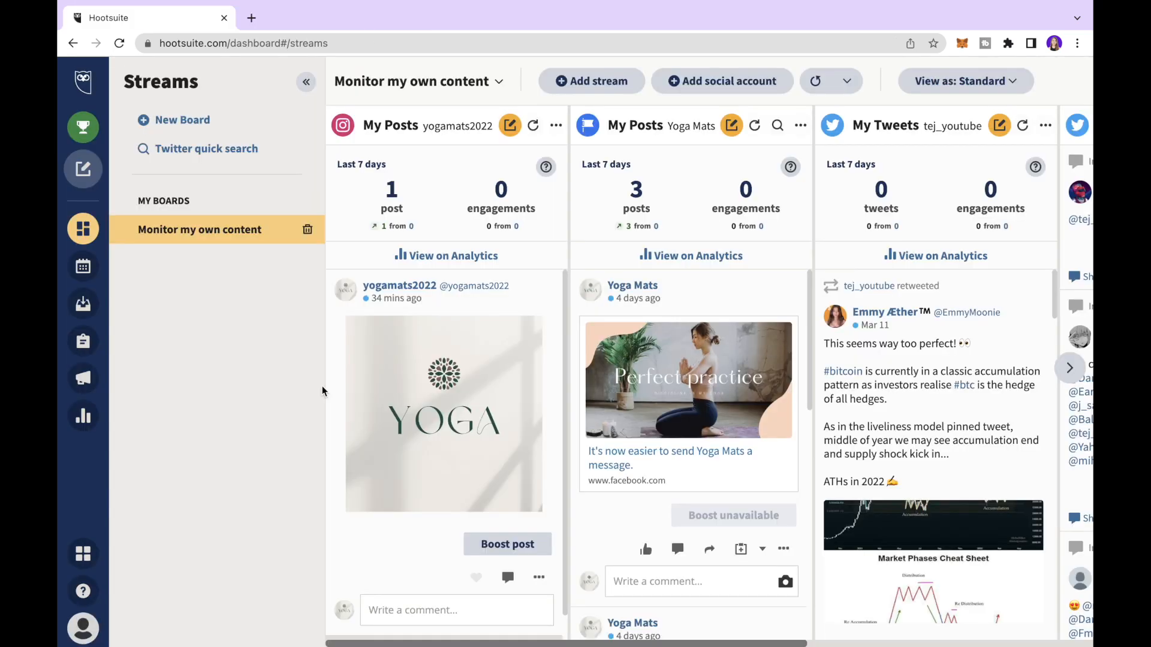
{"action": "mouse_move", "coordinate": [86, 172]}
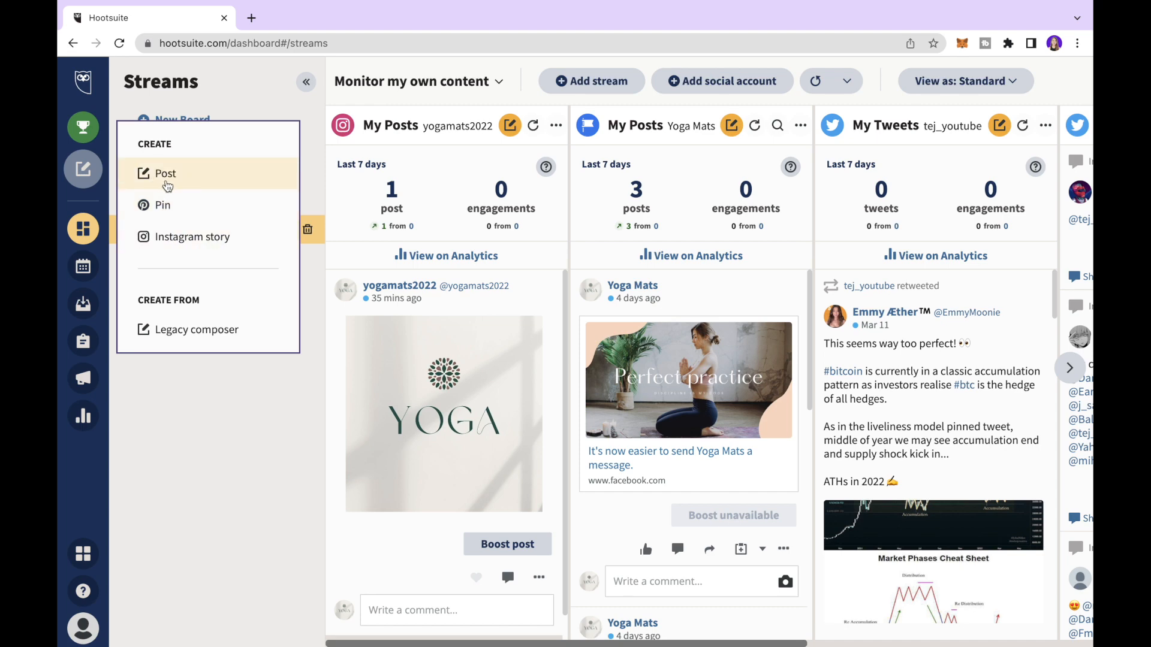
- Start a new post targeting the Yoga Mats Facebook Page and the Instagram business account
{"action": "left_click", "coordinate": [167, 186]}
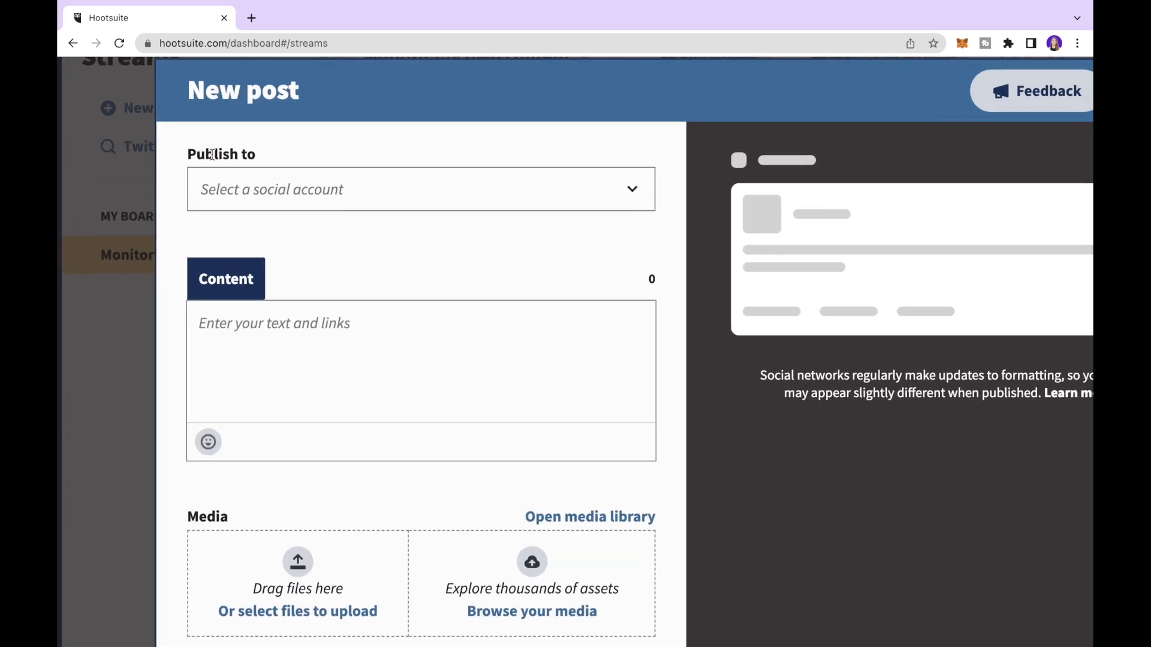
{"action": "left_click", "coordinate": [274, 193]}
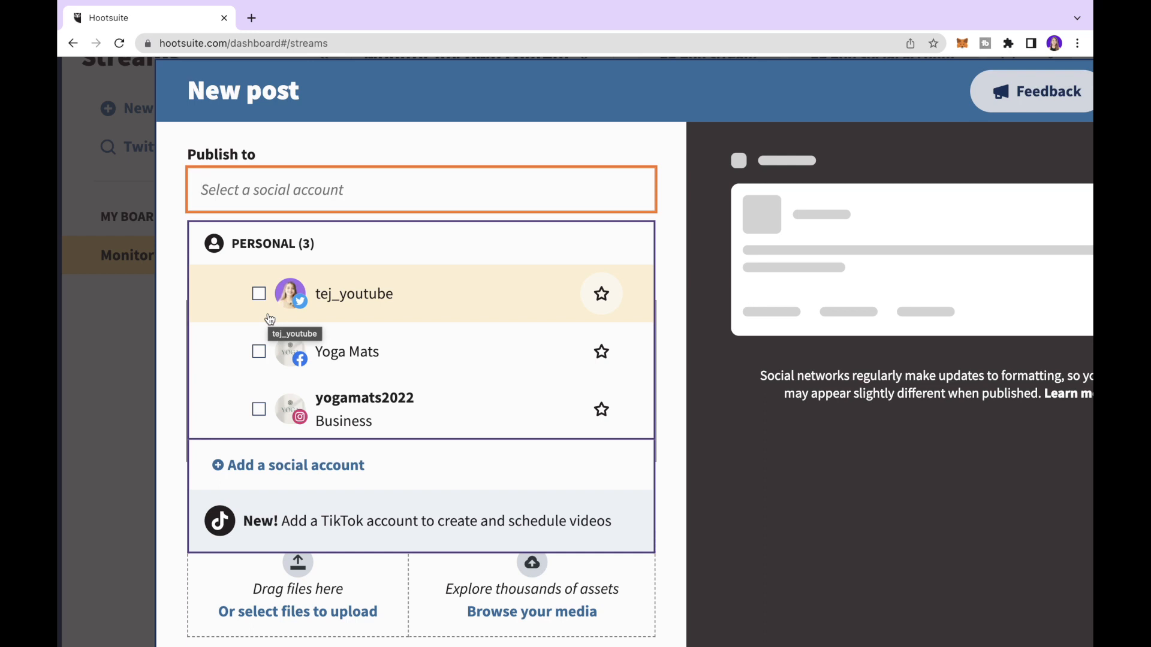
{"action": "left_click", "coordinate": [258, 354]}
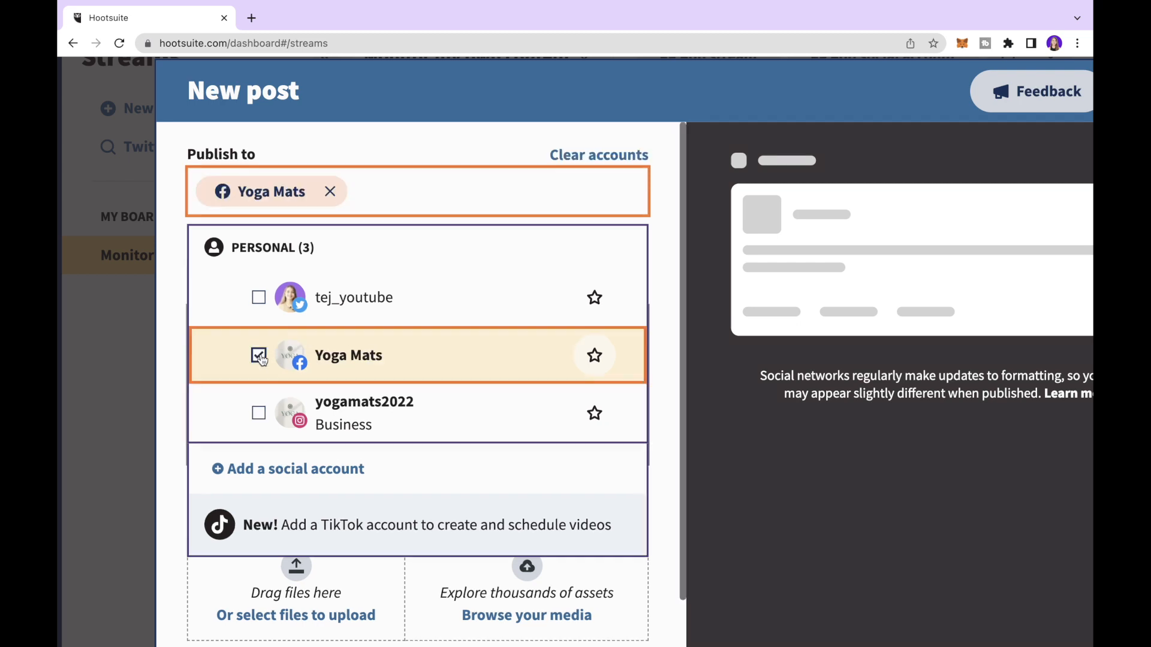
{"action": "left_click", "coordinate": [259, 413]}
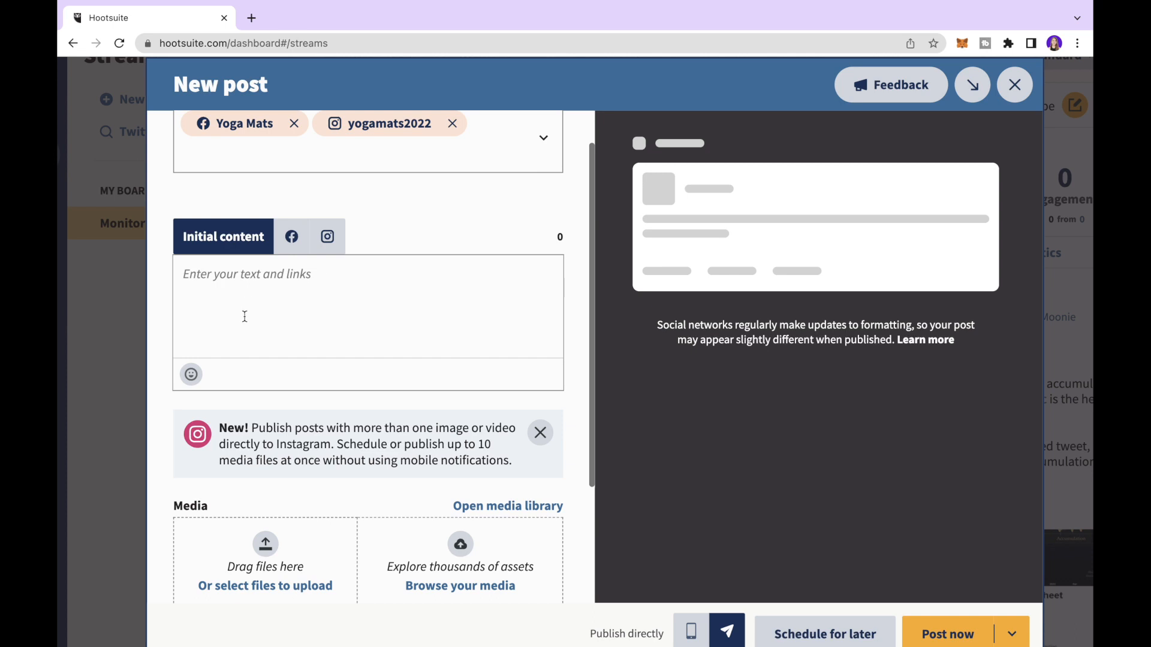
- Write the caption 'Join our Yoga Session on Sunday June 11th at 10:00 A.M.', with spacer lines and #yogamats #yoga #healthylife
{"action": "left_click", "coordinate": [241, 301]}
{"action": "type", "text": "Yoga improves strength, balance and flexibility."}
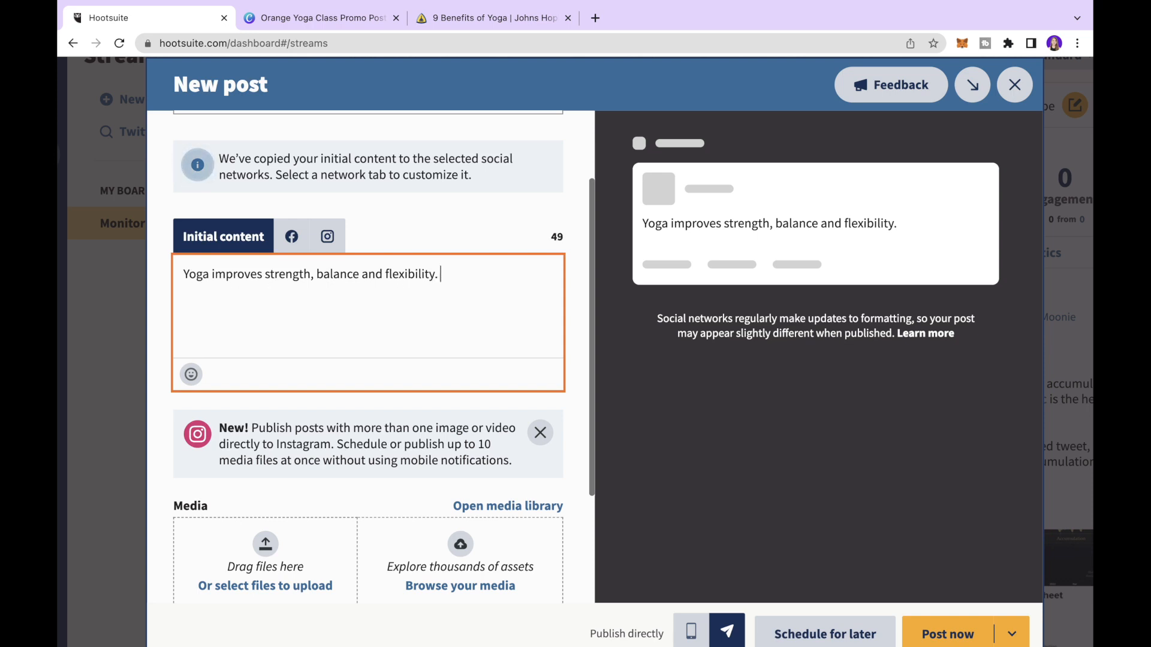
{"action": "type", "text": "Join our Yoga Sessi"}
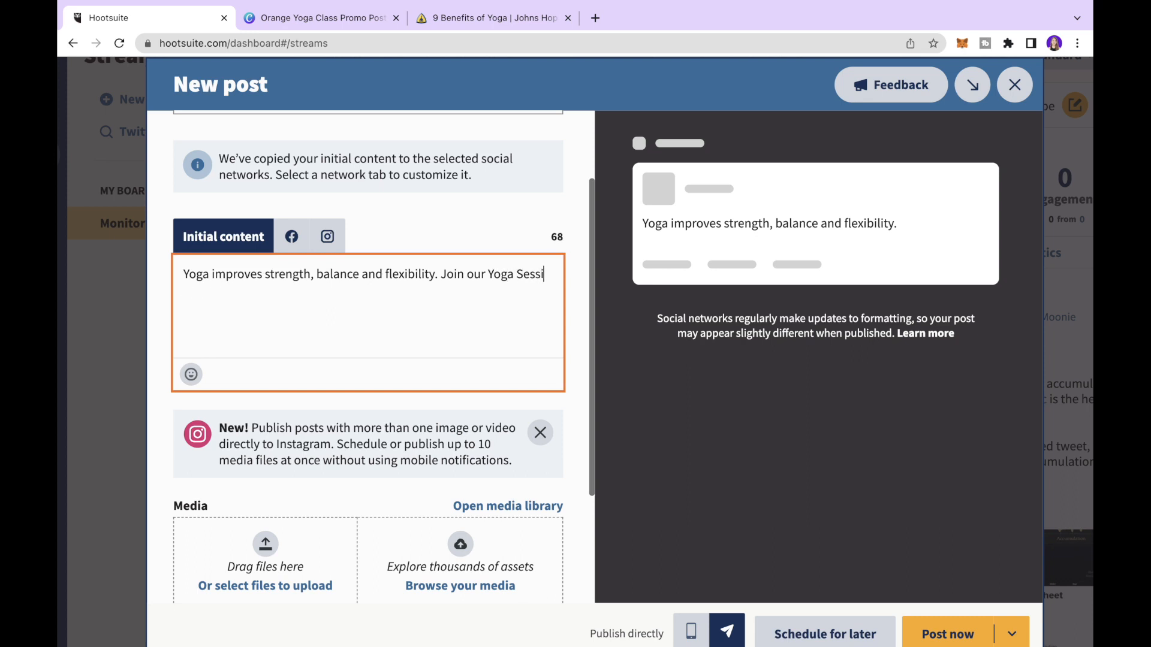
{"action": "type", "text": "on on Sunda"}
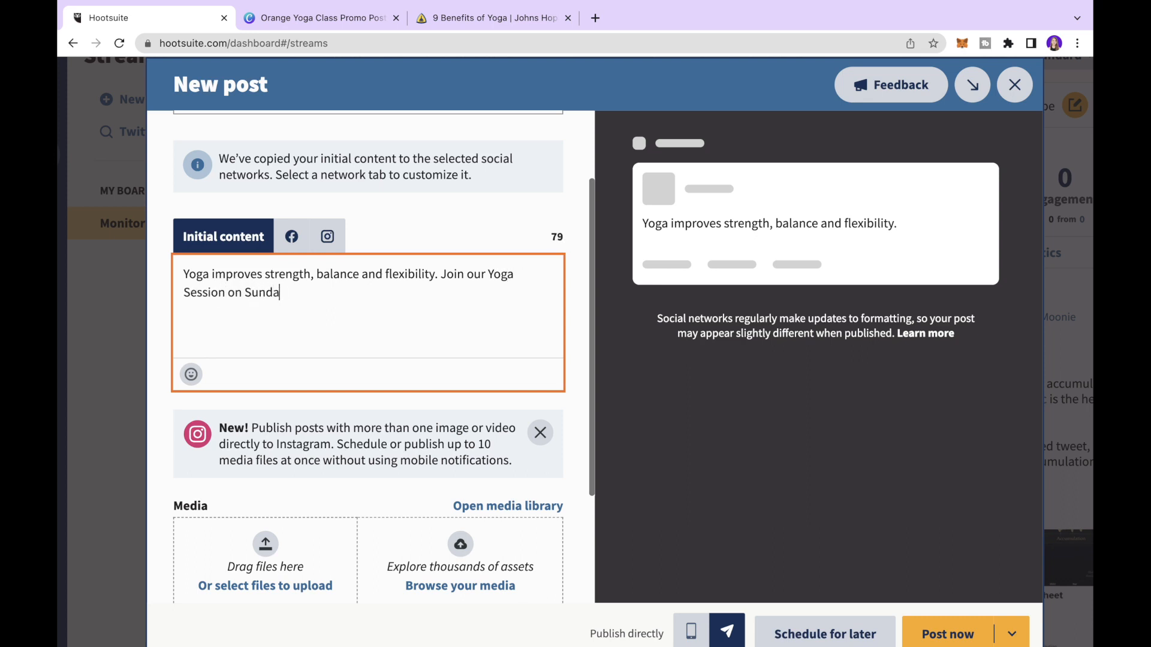
{"action": "type", "text": "y  June 11"}
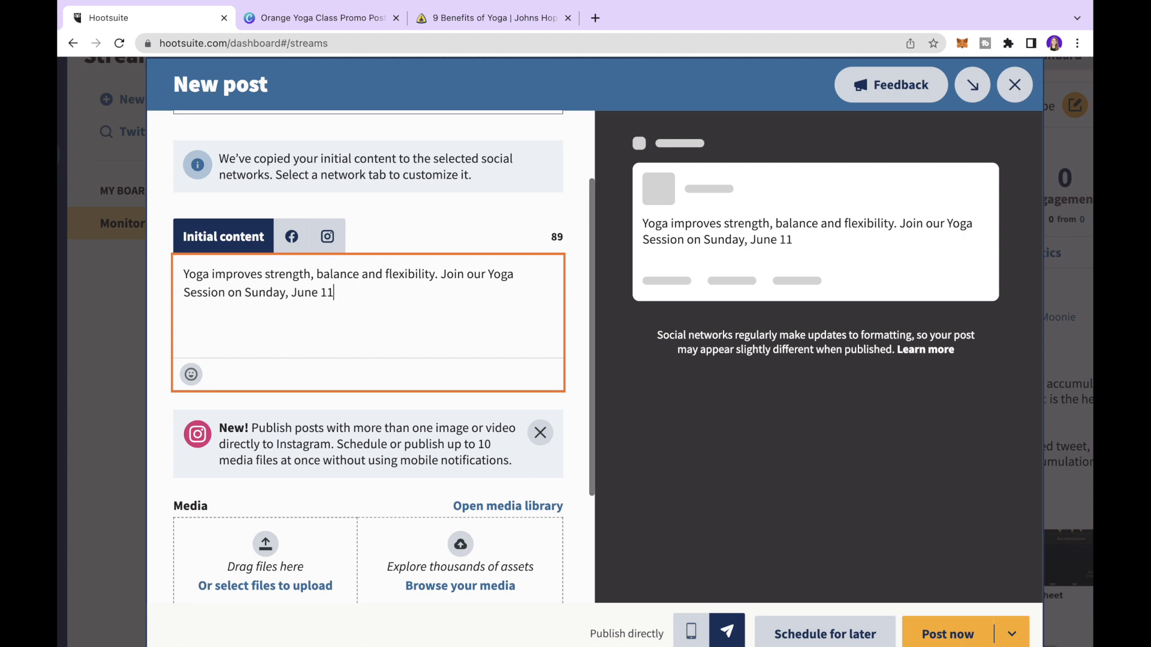
{"action": "type", "text": "th at 10:00 A.M."}
{"action": "key", "text": "Return"}
{"action": "type", "text": "."}
{"action": "key", "text": "Return"}
{"action": "type", "text": "."}
{"action": "key", "text": "Return"}
{"action": "type", "text": "."}
{"action": "key", "text": "Return"}
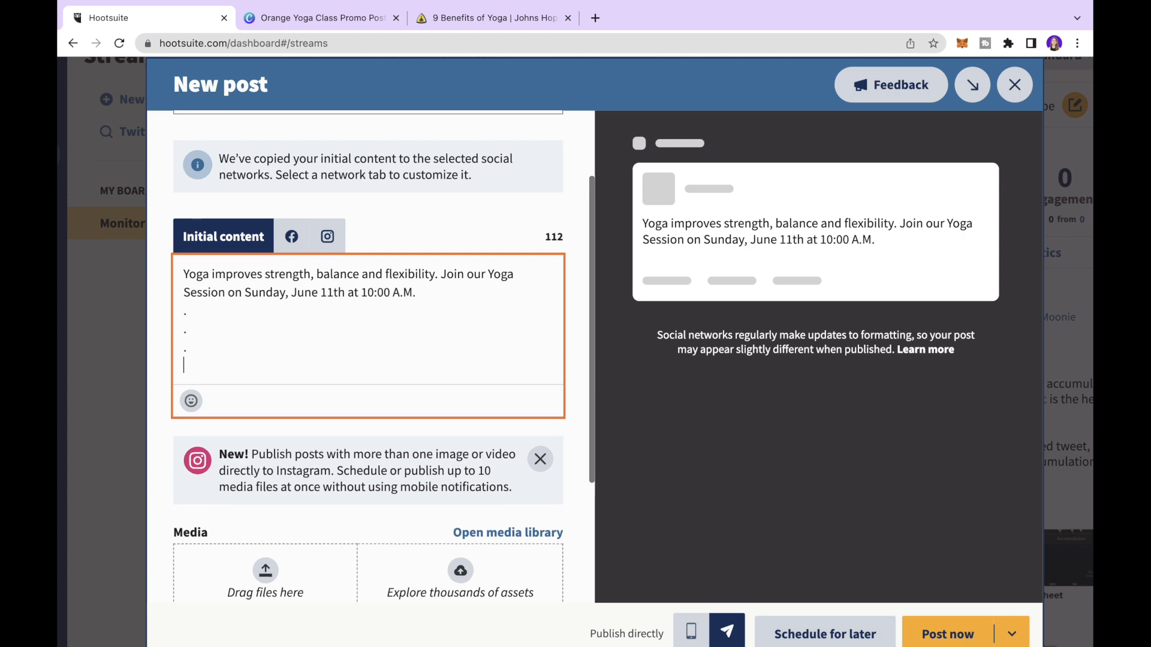
{"action": "type", "text": "."}
{"action": "key", "text": "Return"}
{"action": "type", "text": "#yogamats #yoga #healthylife"}
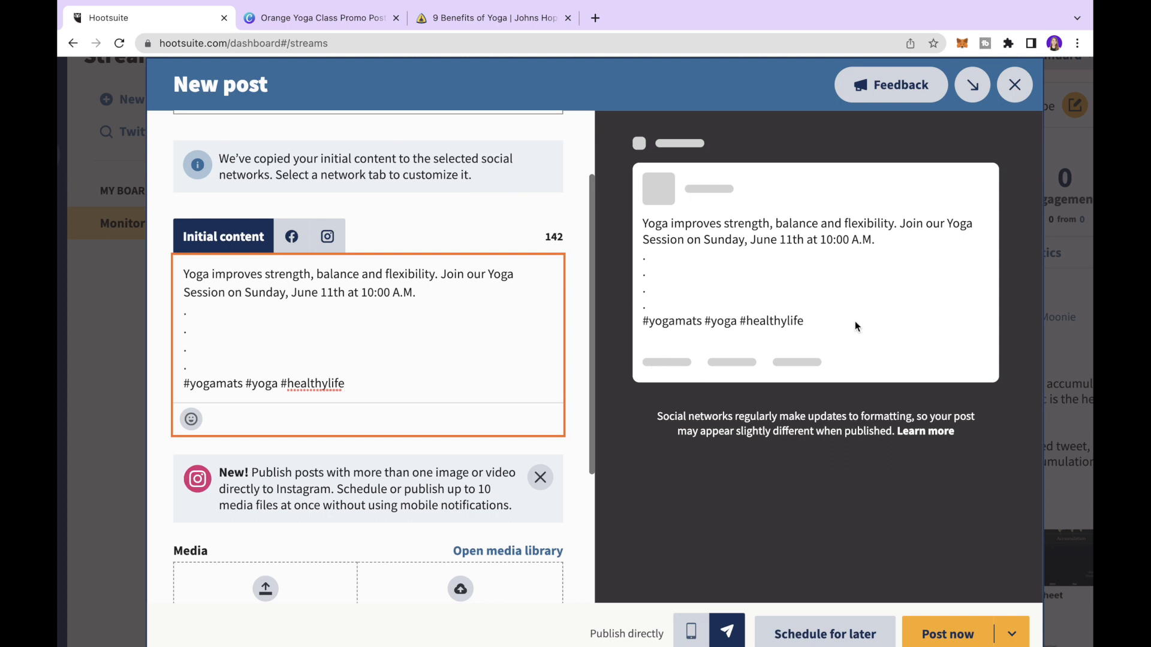
- Preview the Facebook and Instagram versions and add a heart-eyes emoji after A.M. in the Instagram caption
{"action": "left_click", "coordinate": [300, 241]}
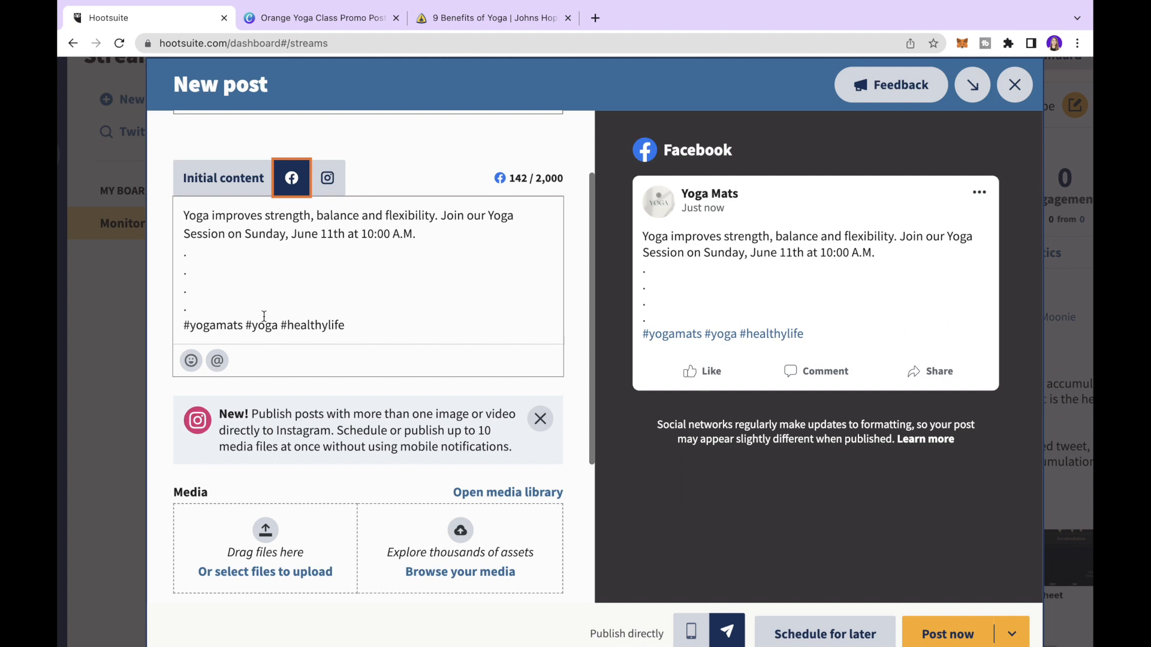
{"action": "left_click", "coordinate": [328, 180]}
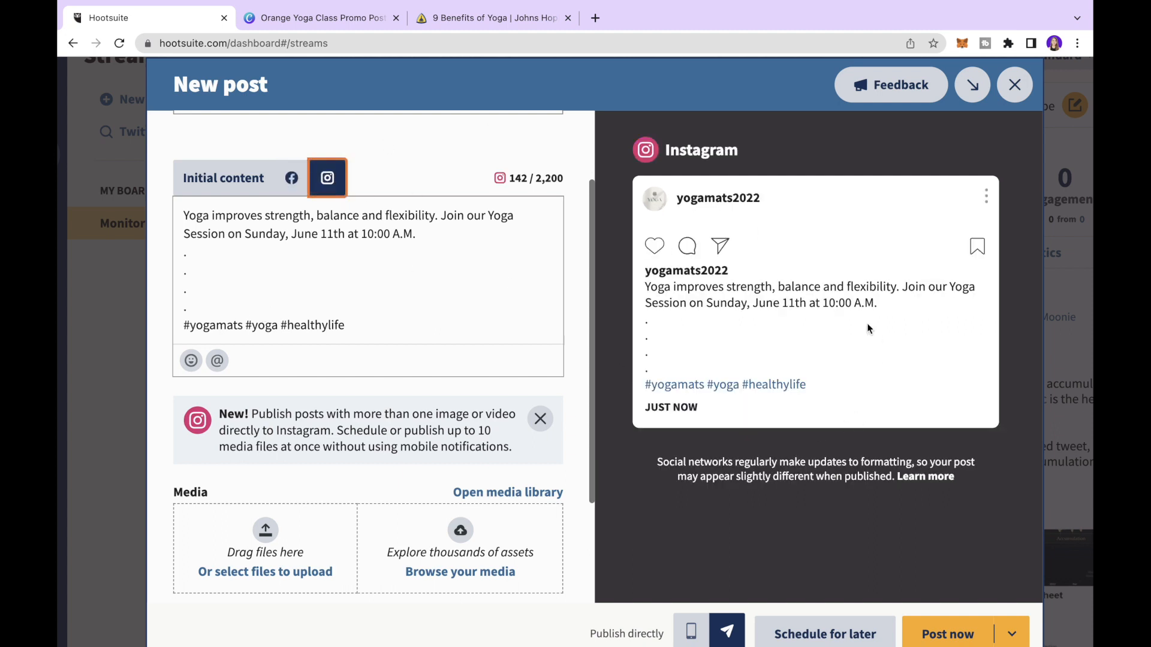
{"action": "left_click", "coordinate": [422, 236]}
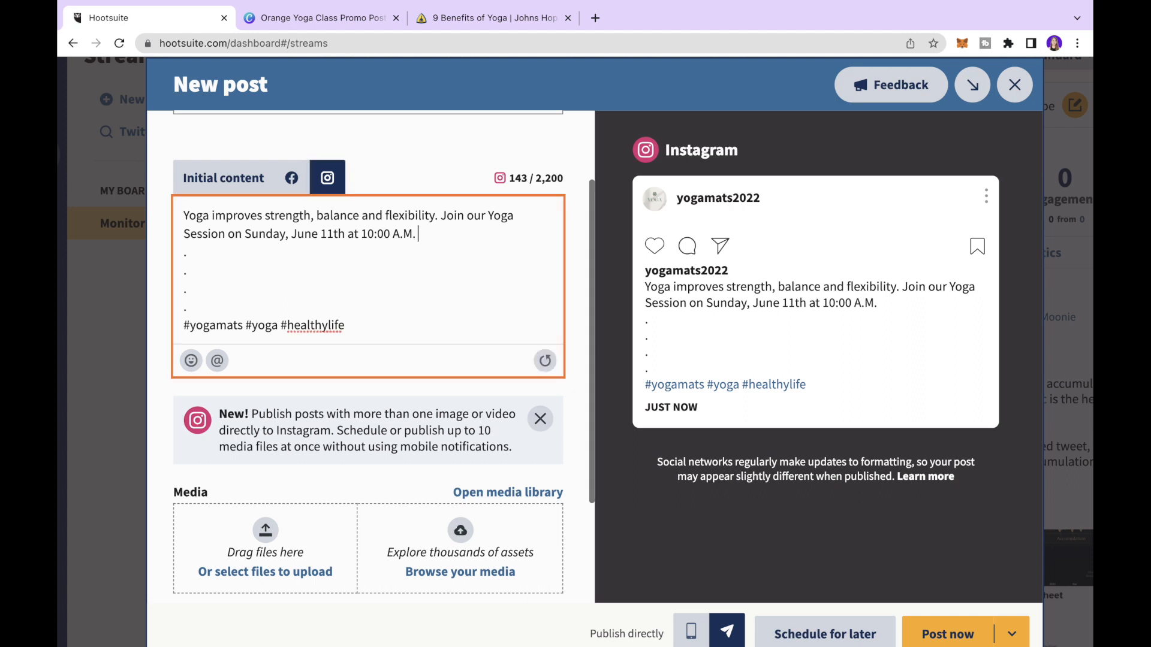
{"action": "left_click", "coordinate": [189, 369]}
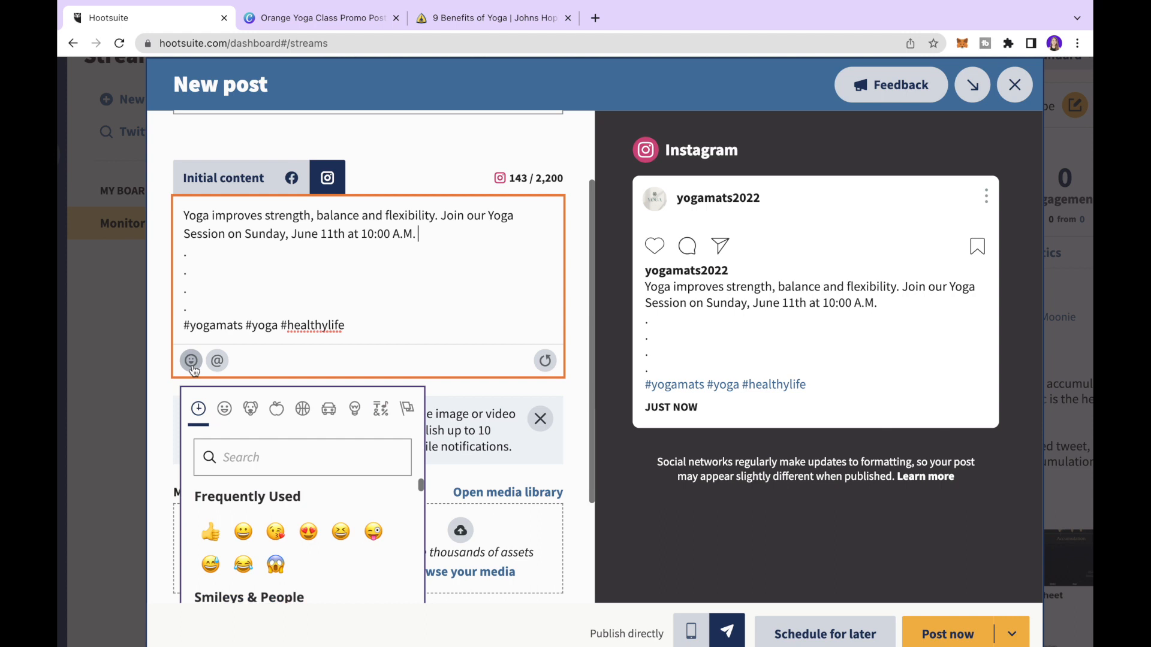
{"action": "scroll", "coordinate": [228, 499], "scroll_direction": "down", "scroll_amount": 3}
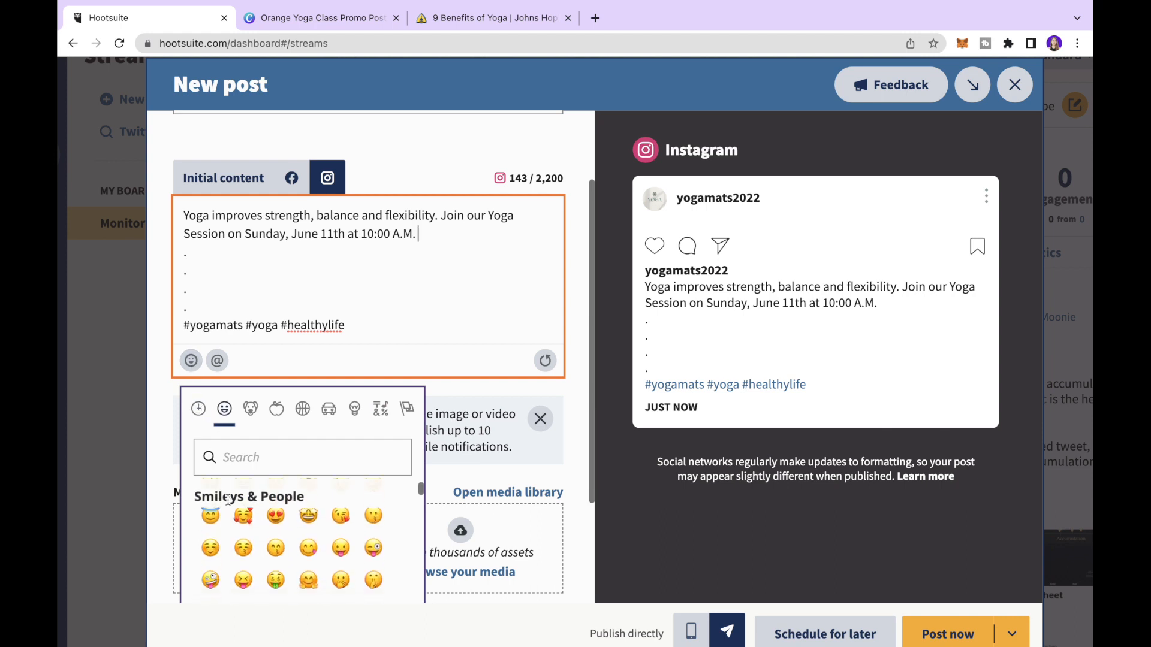
{"action": "left_click", "coordinate": [273, 543]}
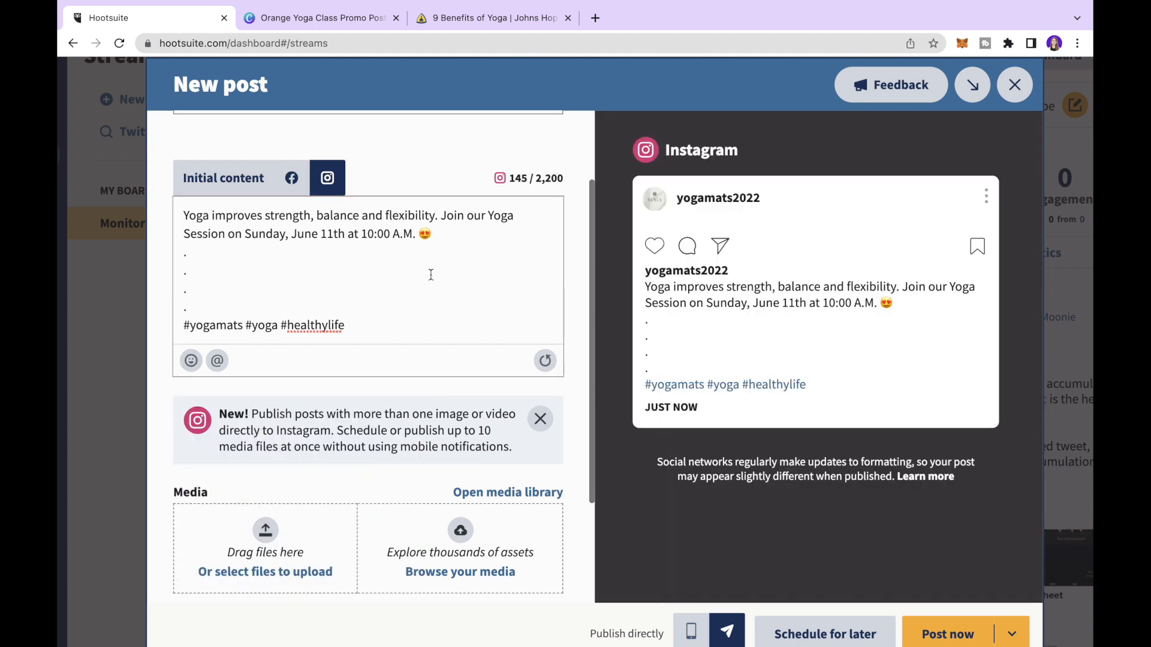
{"action": "scroll", "coordinate": [431, 275], "scroll_direction": "down", "scroll_amount": 3}
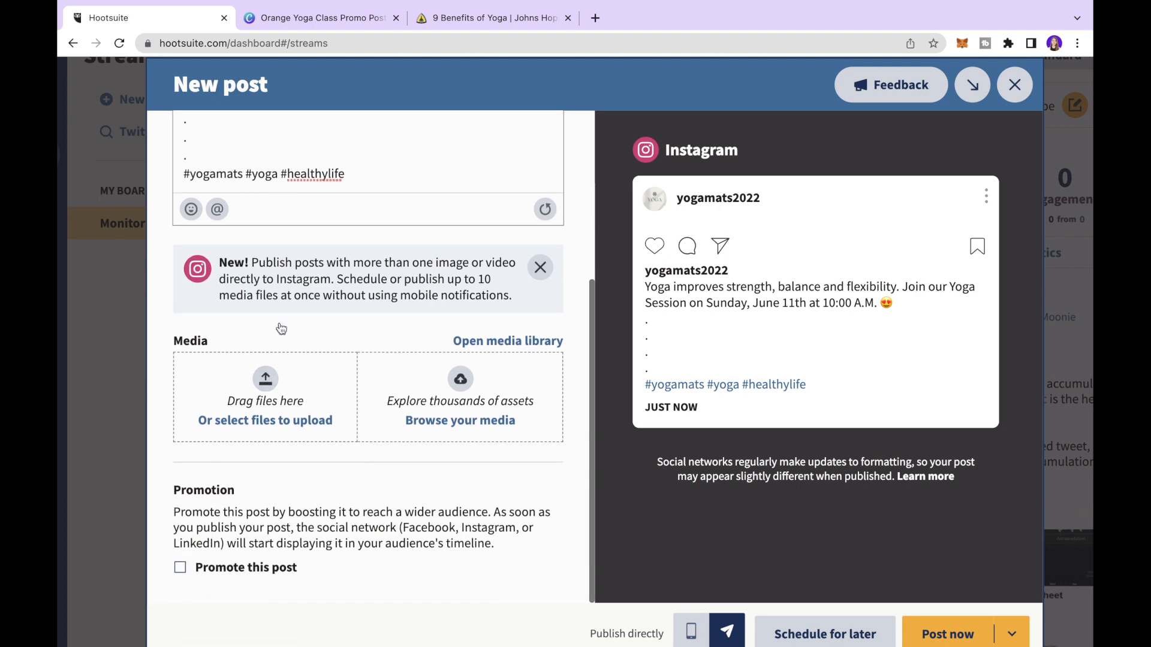
- Download the Canva Orange Yoga Class Promo Post design as a PNG, then return to Hootsuite
{"action": "left_click", "coordinate": [309, 18]}
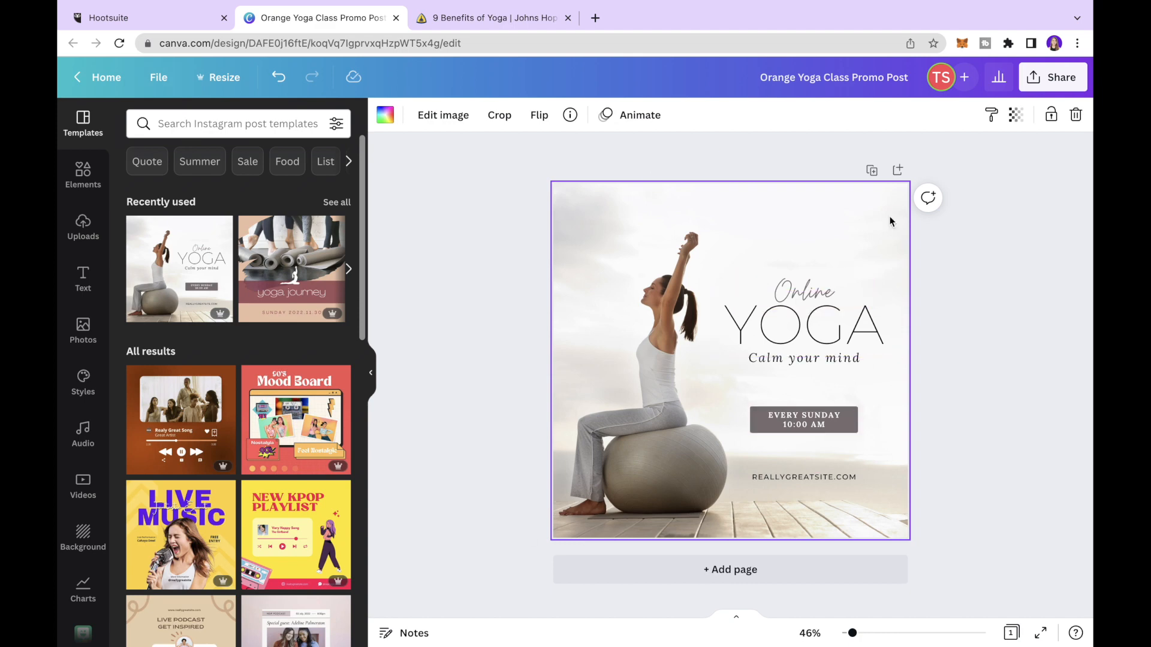
{"action": "left_click", "coordinate": [1039, 78]}
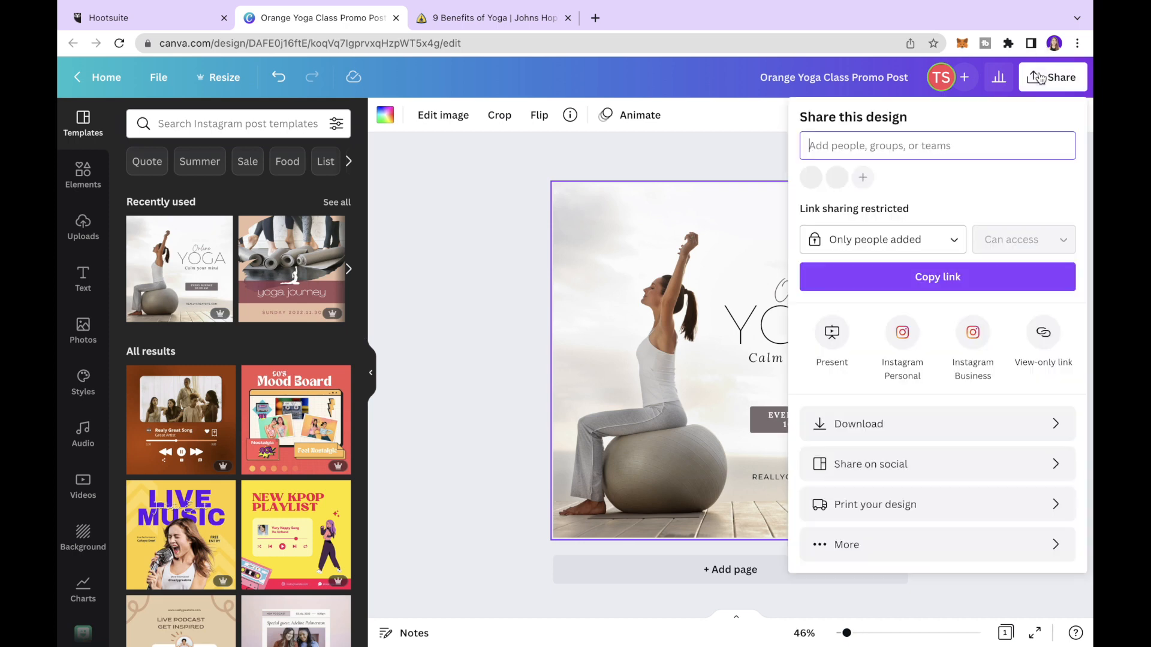
{"action": "left_click", "coordinate": [857, 425]}
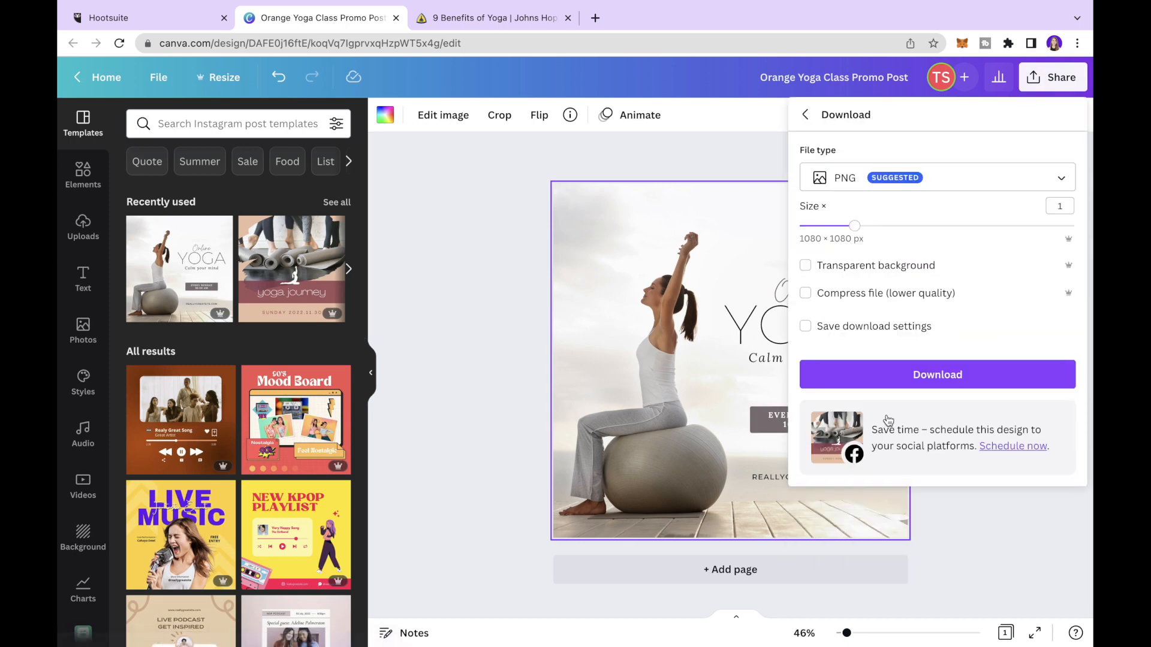
{"action": "left_click", "coordinate": [924, 377]}
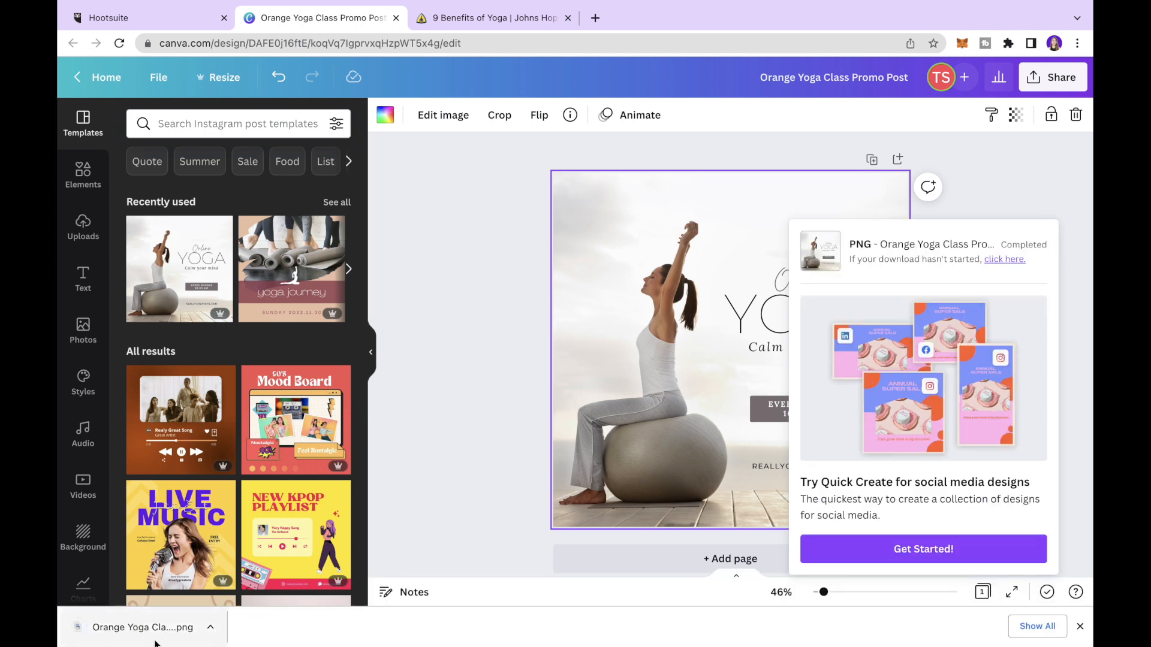
{"action": "left_click", "coordinate": [147, 21]}
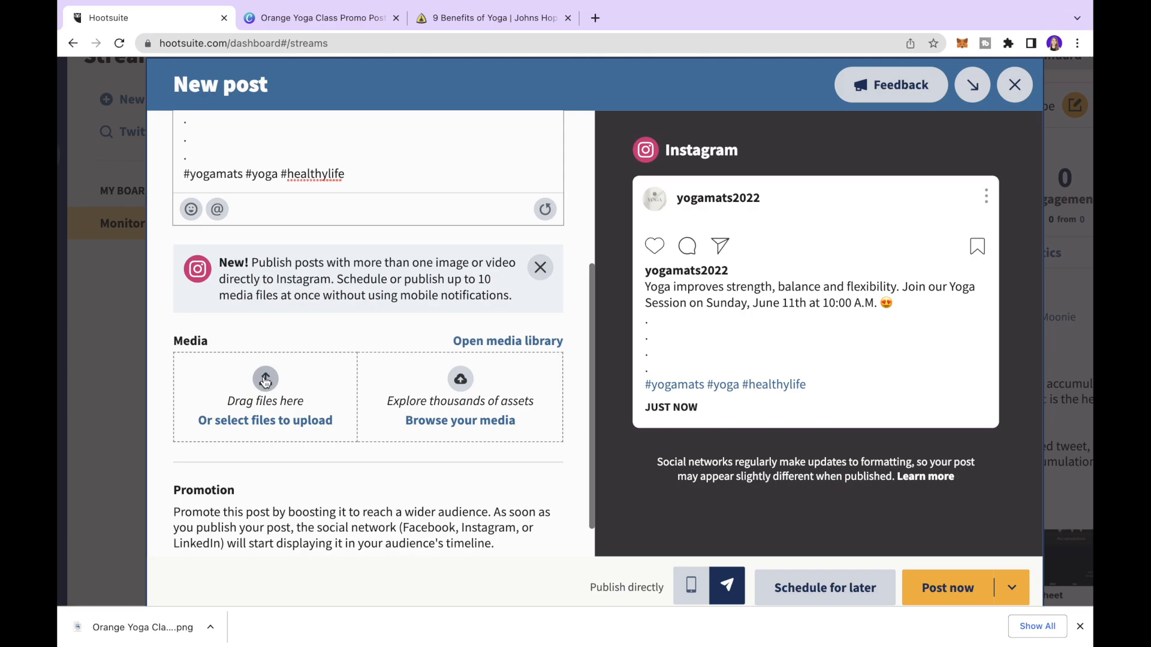
- Attach the yoga PNG and give it the alt text 'Yoga Event on Sunday'
{"action": "left_click", "coordinate": [265, 380]}
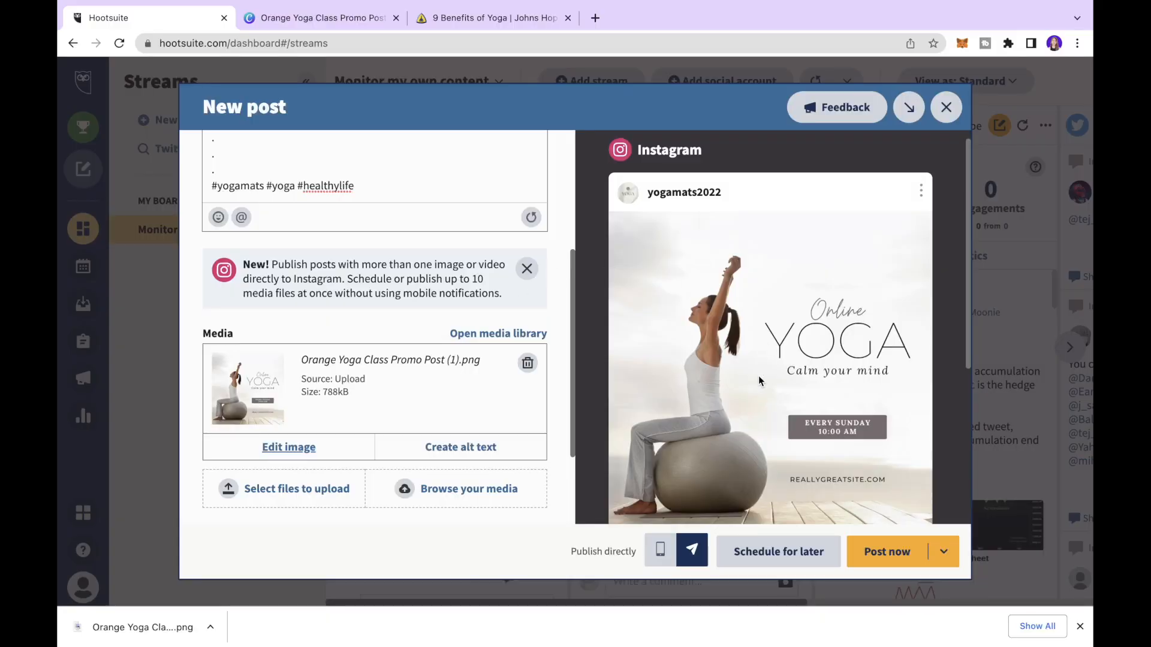
{"action": "left_click", "coordinate": [473, 448]}
{"action": "scroll", "coordinate": [470, 444], "scroll_direction": "down", "scroll_amount": 4}
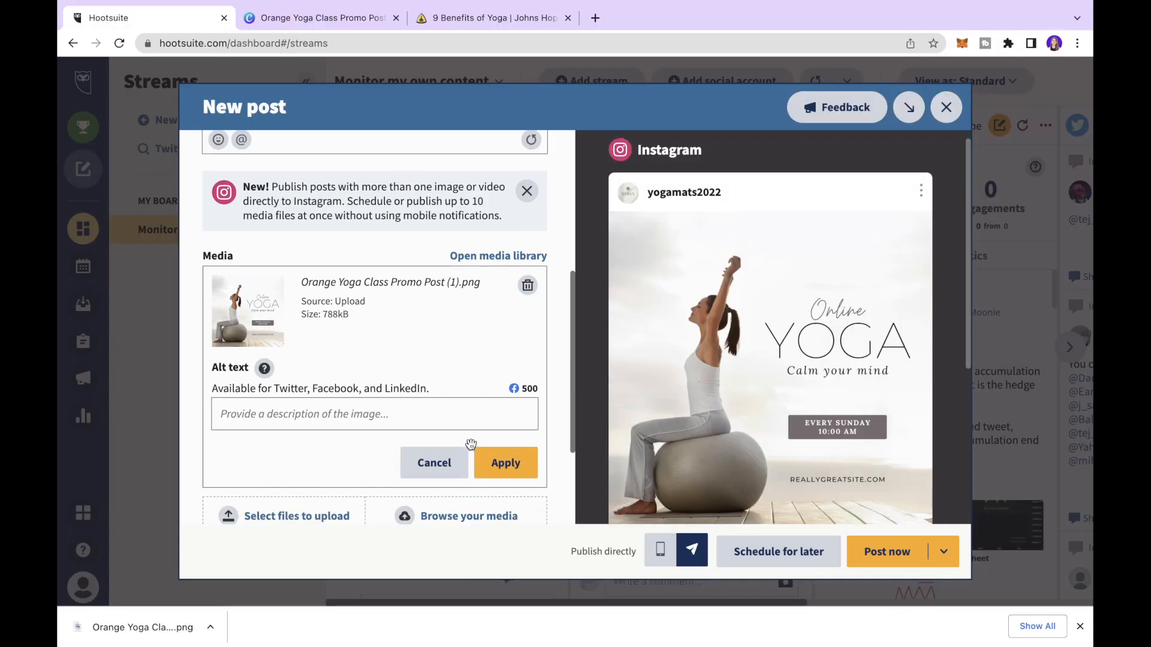
- Drop two more downloaded yoga PNGs into the post and page through the three-image Instagram carousel
{"action": "mouse_move", "coordinate": [264, 317]}
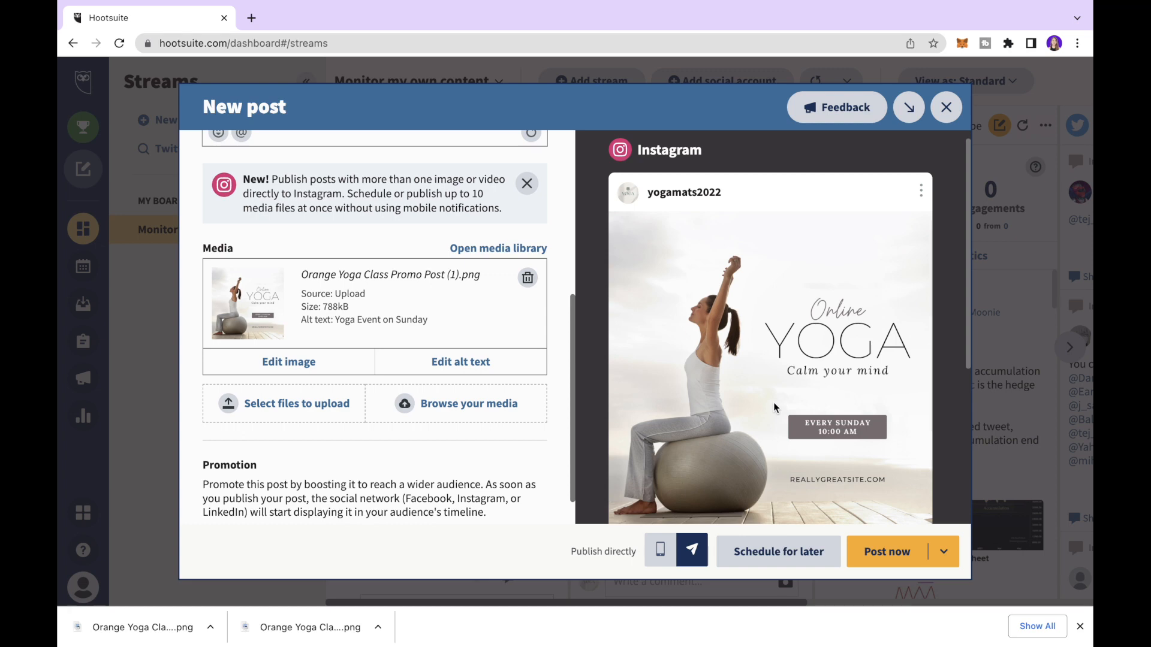
{"action": "left_click", "coordinate": [284, 413]}
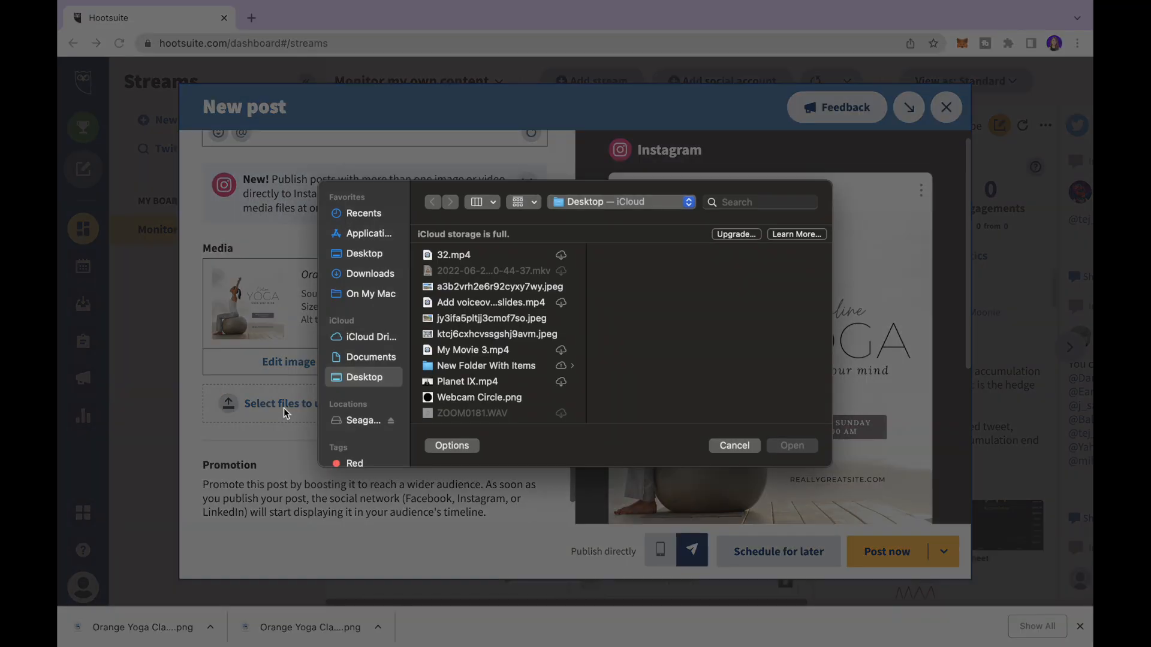
{"action": "left_click", "coordinate": [752, 446]}
{"action": "left_click_drag", "start_coordinate": [133, 628], "coordinate": [286, 404]}
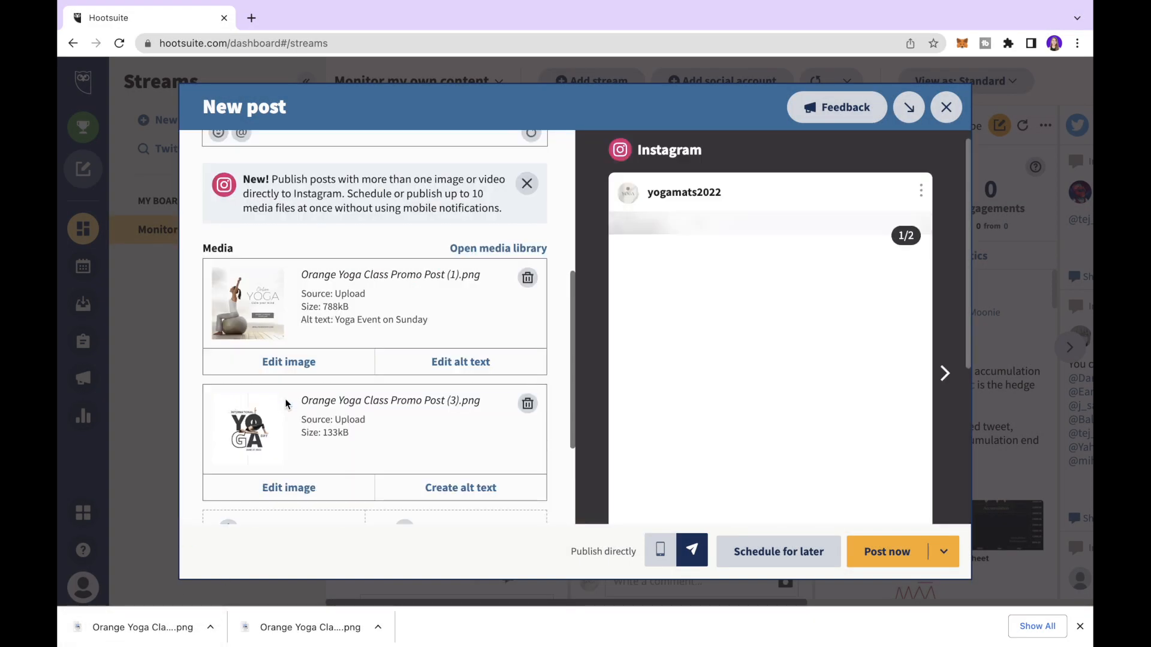
{"action": "scroll", "coordinate": [286, 404], "scroll_direction": "down", "scroll_amount": 3}
{"action": "left_click_drag", "start_coordinate": [327, 634], "coordinate": [309, 384]}
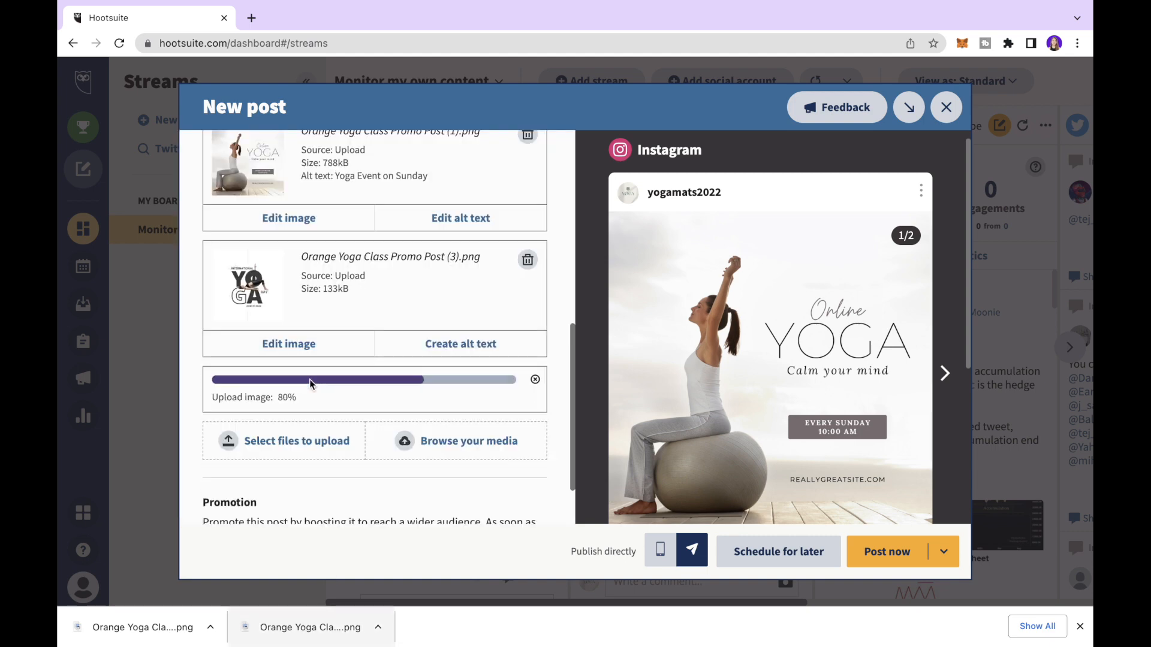
{"action": "scroll", "coordinate": [738, 358], "scroll_direction": "down", "scroll_amount": 1}
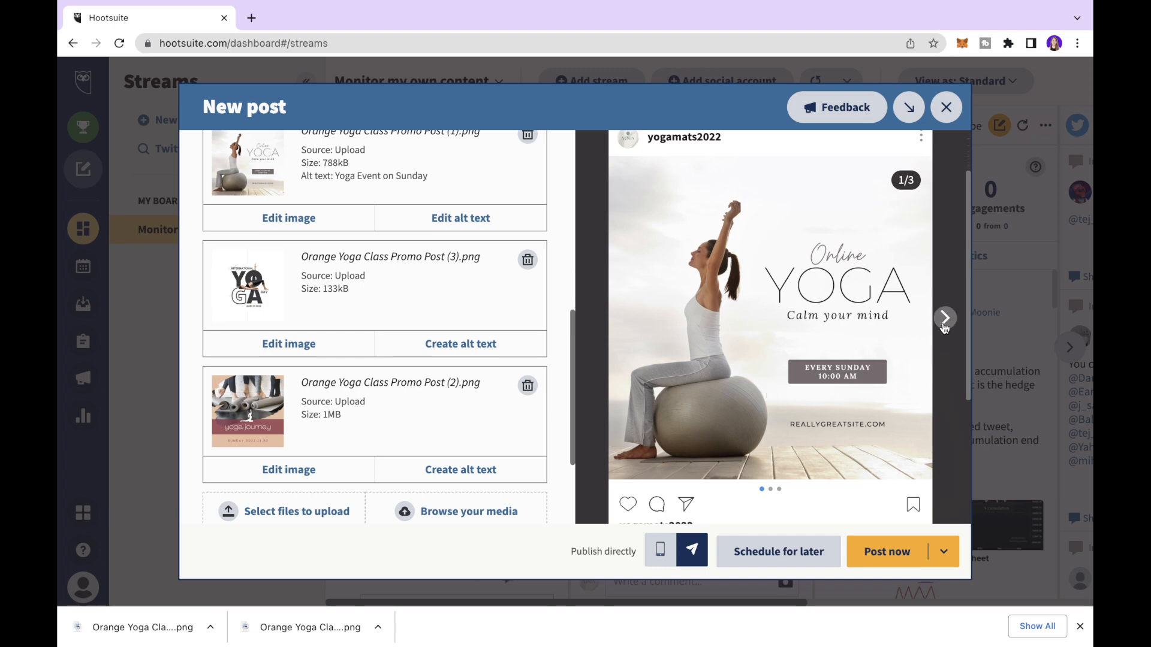
{"action": "left_click", "coordinate": [944, 319]}
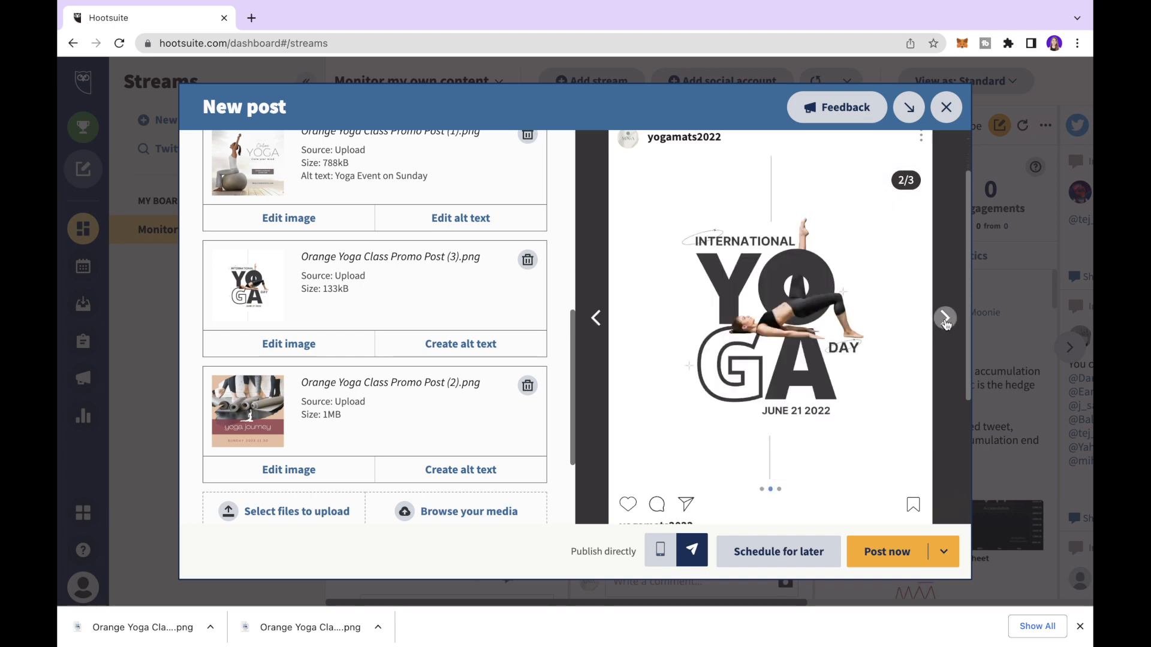
{"action": "left_click", "coordinate": [945, 319]}
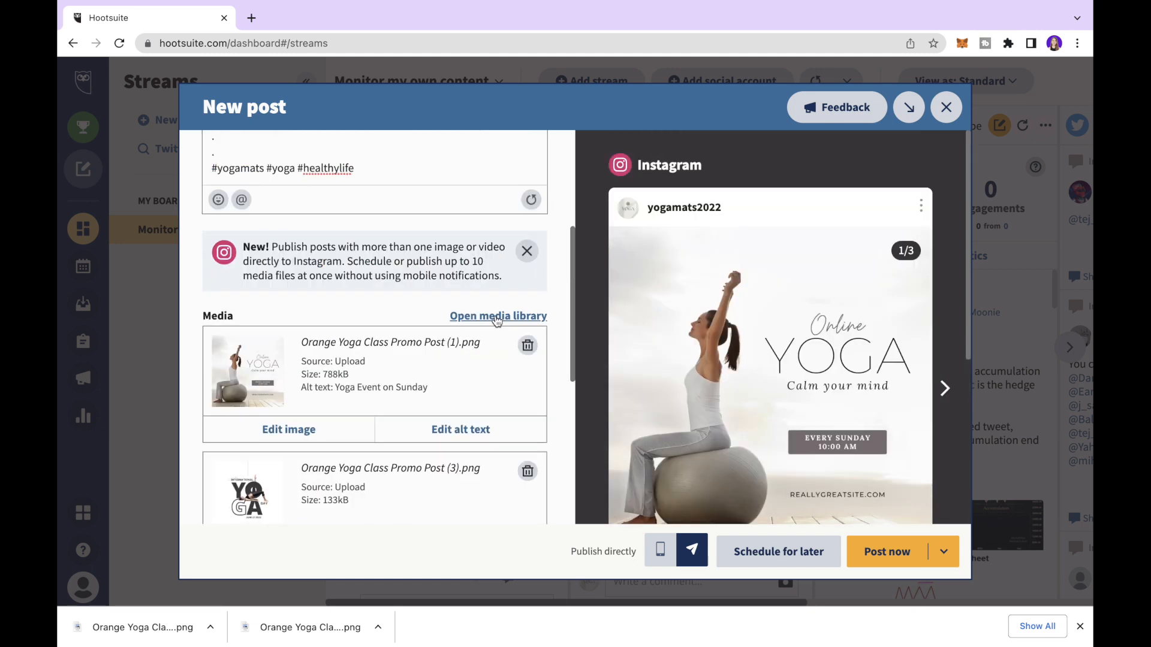
- Open the Free Images library and accept Pixabay's terms
{"action": "left_click", "coordinate": [497, 317]}
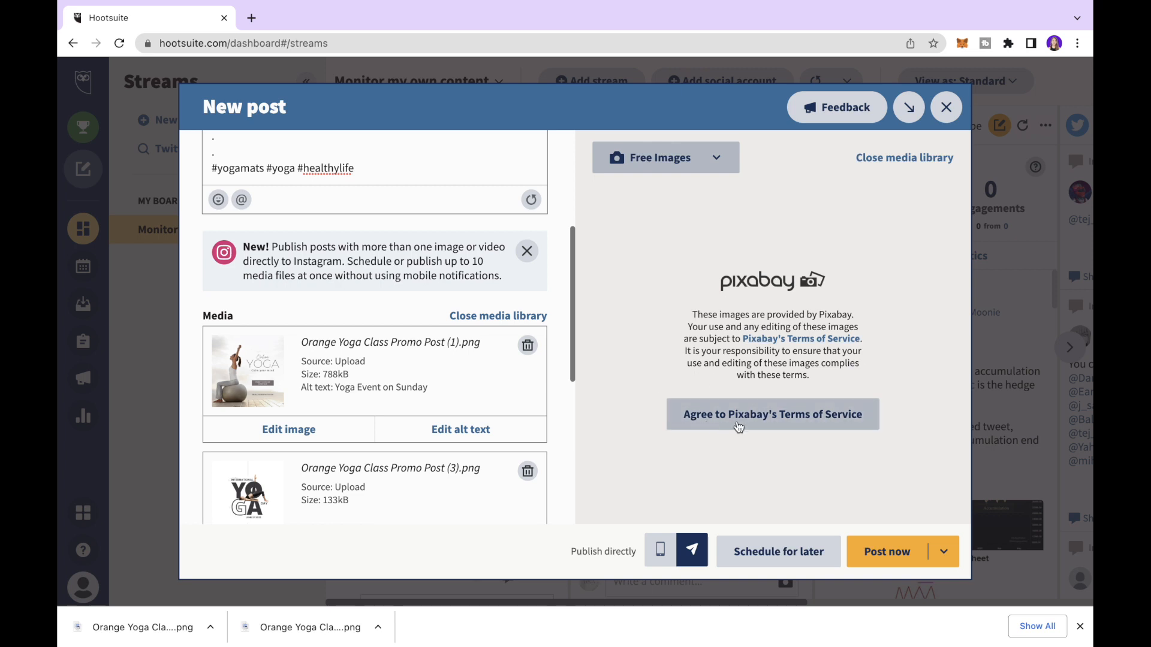
{"action": "left_click", "coordinate": [751, 422]}
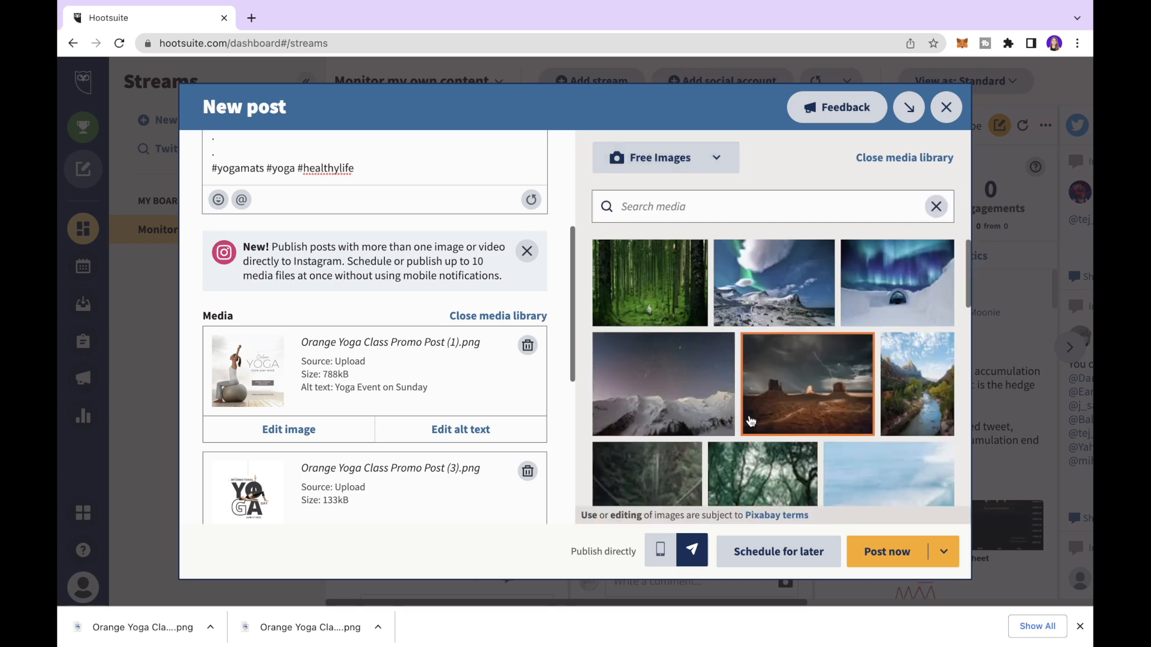
{"action": "scroll", "coordinate": [752, 420], "scroll_direction": "down", "scroll_amount": 5}
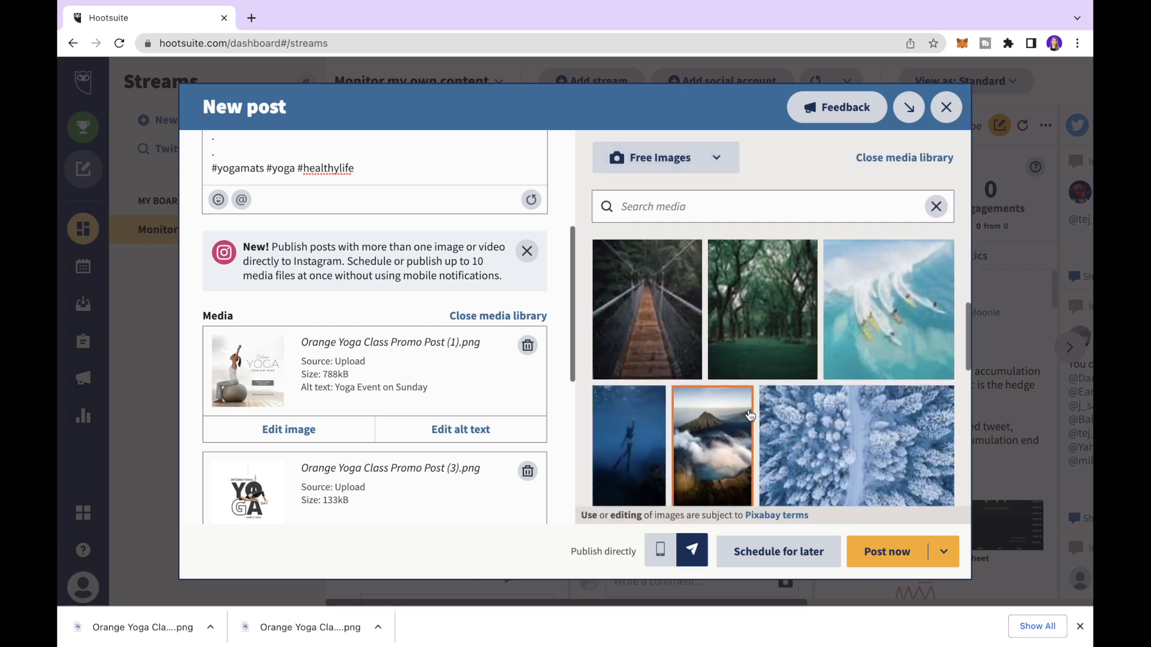
{"action": "scroll", "coordinate": [750, 415], "scroll_direction": "down", "scroll_amount": 3}
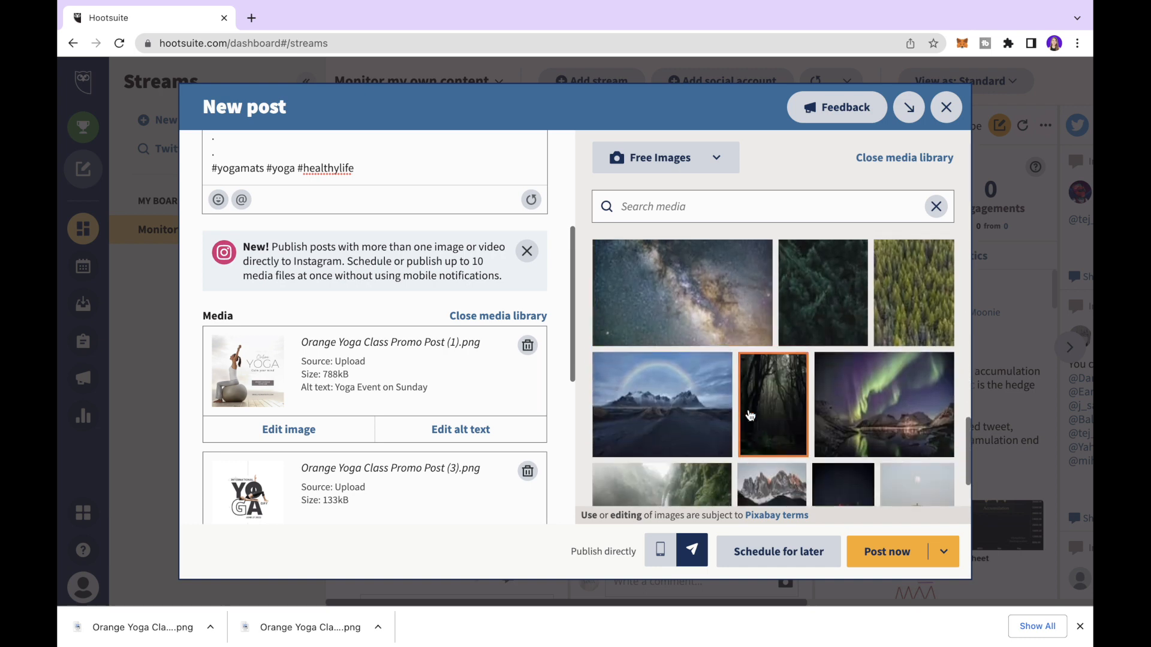
- Search free images for 'yoga', attach the two-women photo 4056723.jpg, and clear the search
{"action": "left_click", "coordinate": [696, 202]}
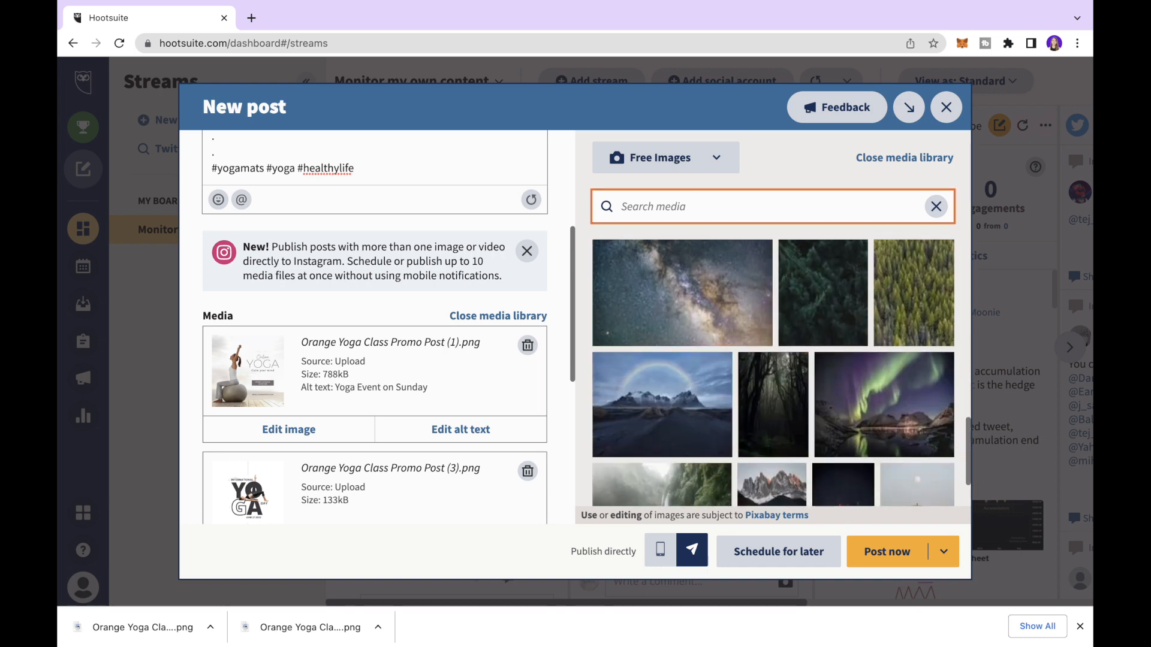
{"action": "type", "text": "yoga"}
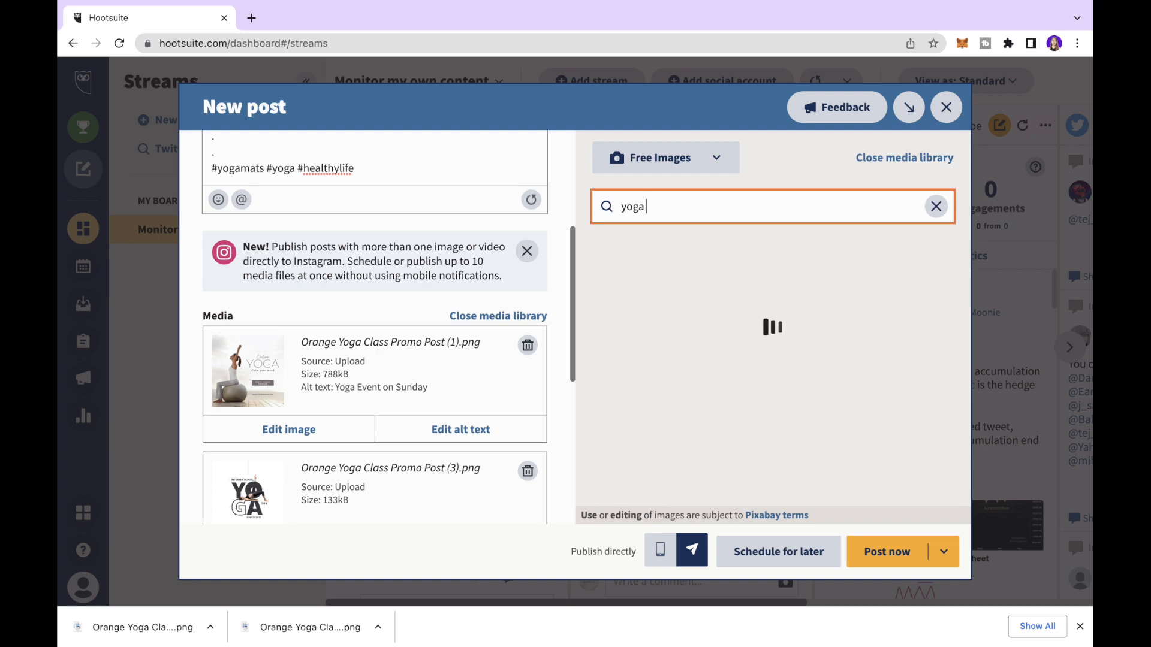
{"action": "scroll", "coordinate": [710, 380], "scroll_direction": "down", "scroll_amount": 3}
{"action": "left_click", "coordinate": [760, 355]}
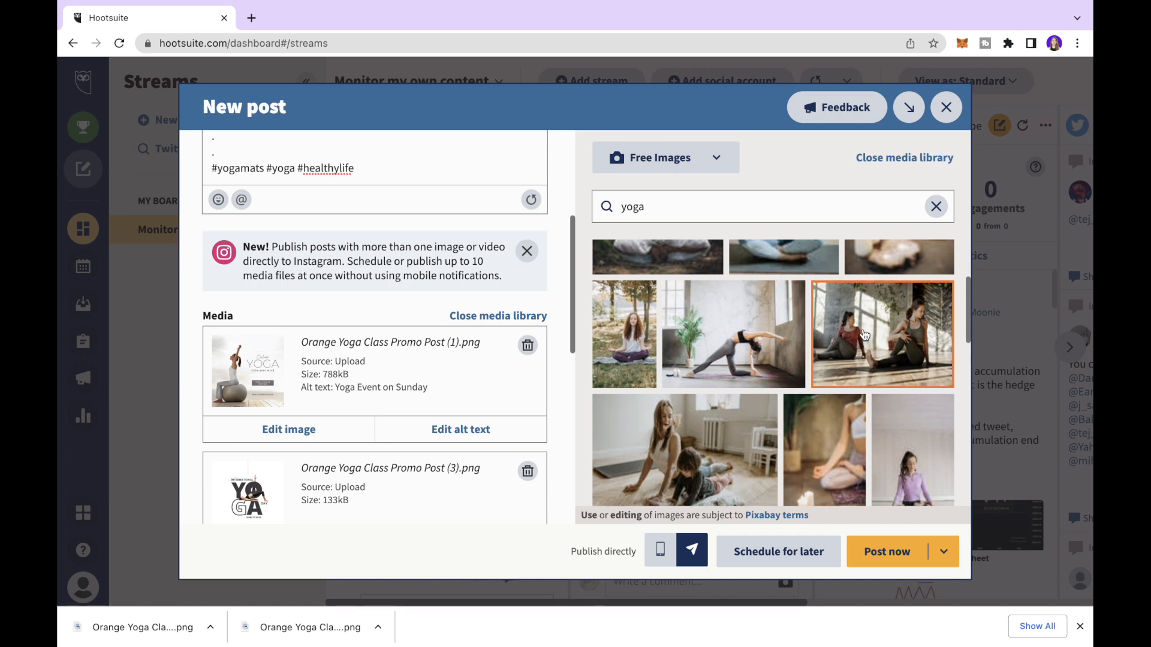
{"action": "left_click", "coordinate": [863, 333]}
{"action": "scroll", "coordinate": [864, 334], "scroll_direction": "down", "scroll_amount": 1}
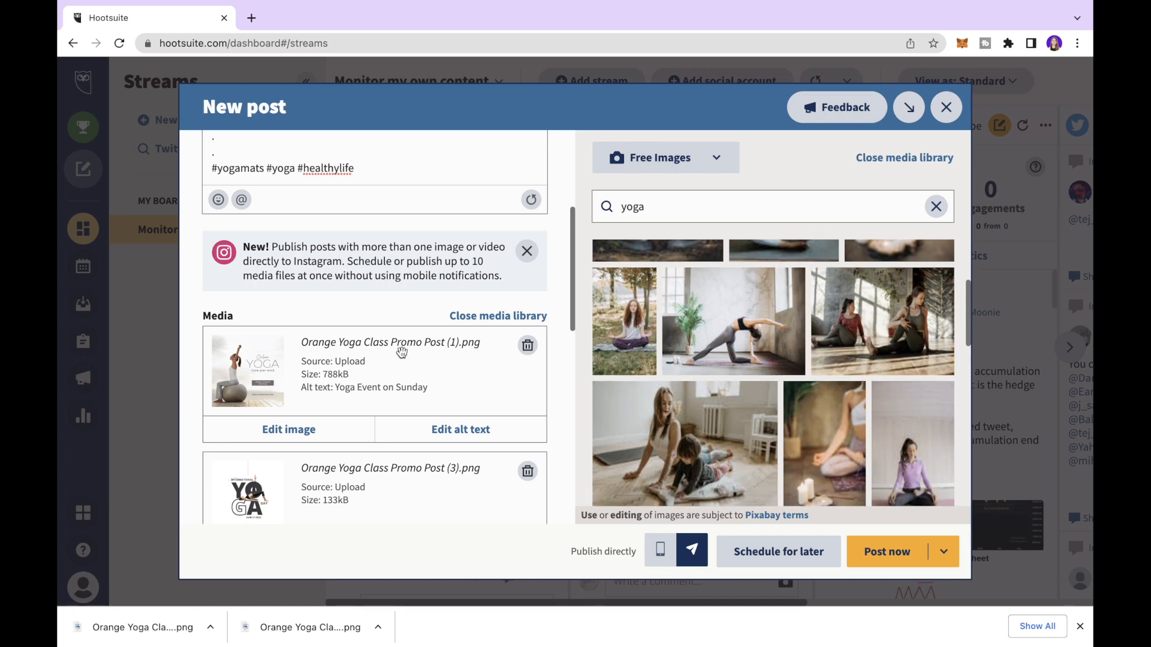
{"action": "left_click", "coordinate": [885, 333]}
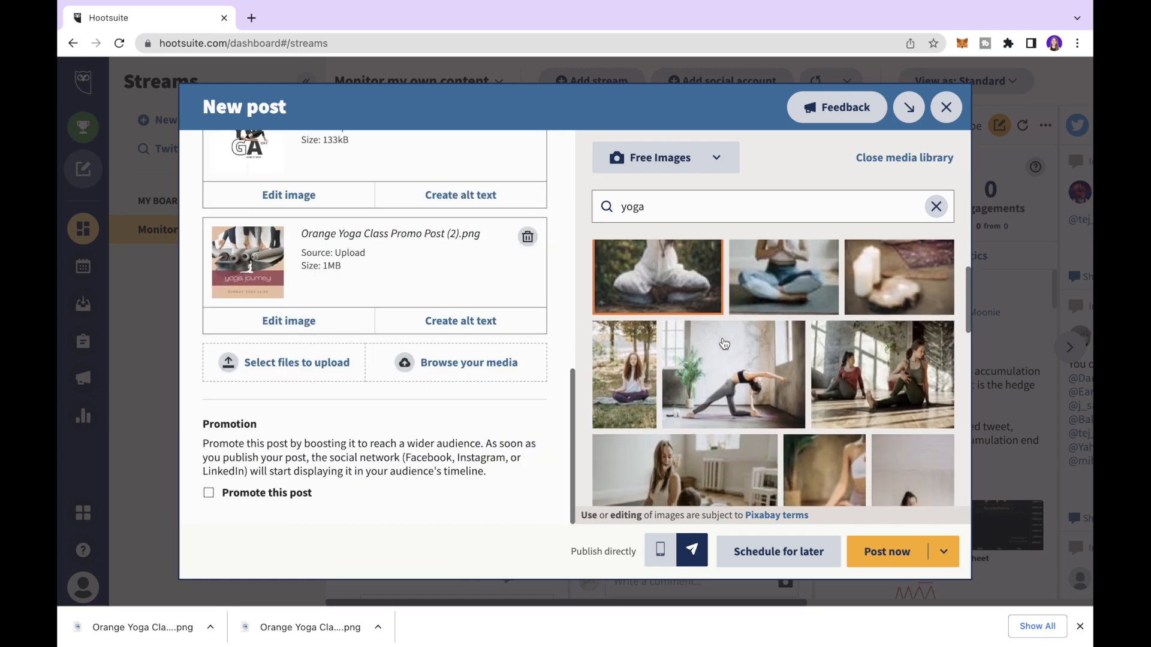
{"action": "scroll", "coordinate": [725, 342], "scroll_direction": "down", "scroll_amount": 1}
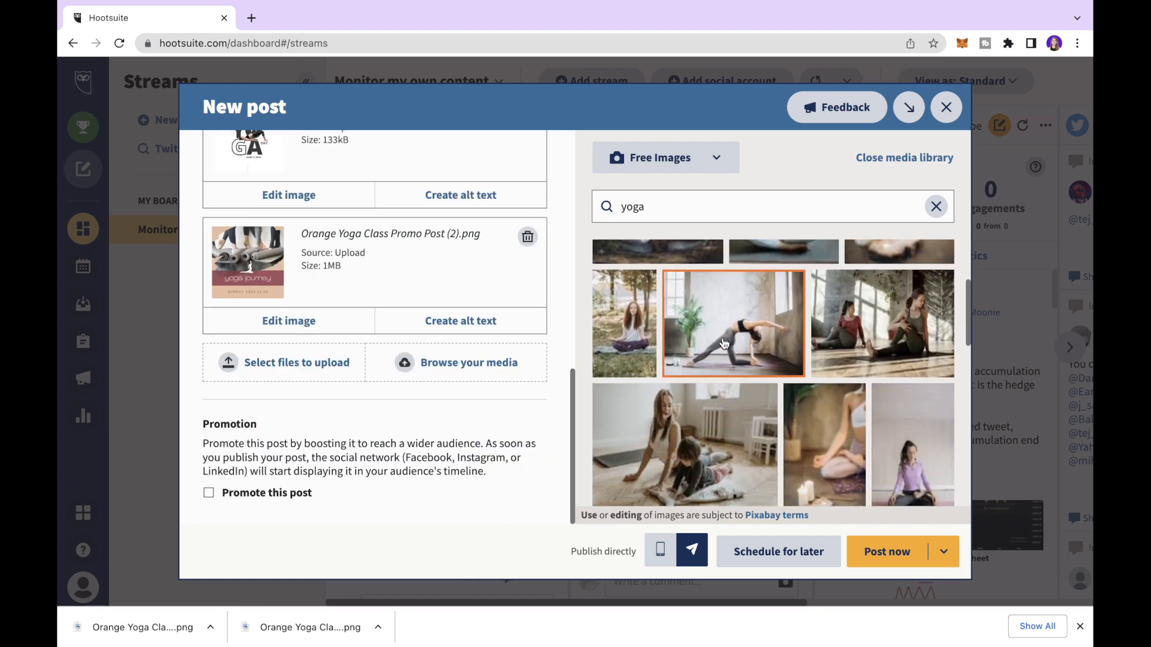
{"action": "left_click", "coordinate": [889, 322]}
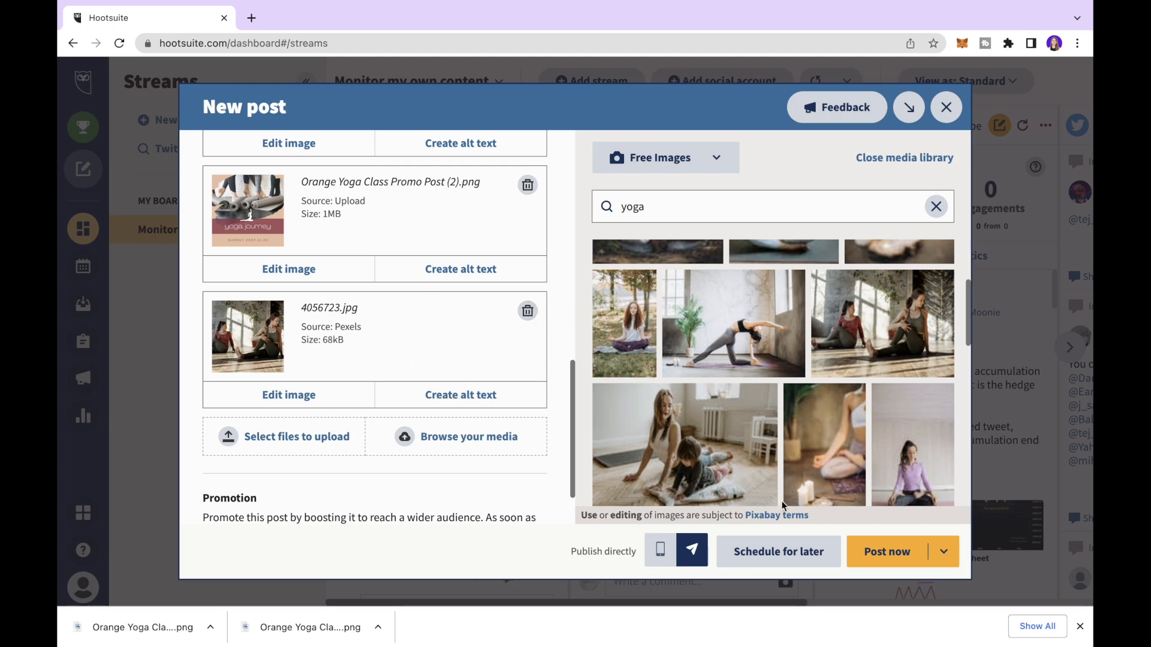
{"action": "left_click", "coordinate": [943, 211]}
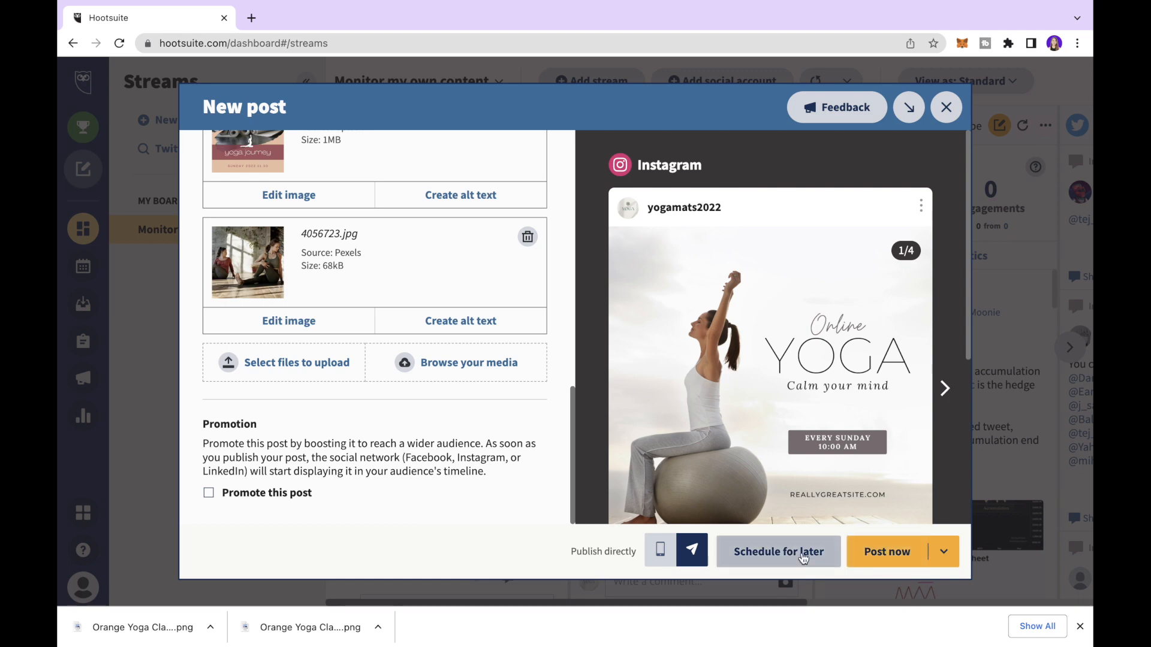
- Schedule the post for Tue, Jul 5 at a manually set time of 1:00 PM
{"action": "left_click", "coordinate": [804, 559]}
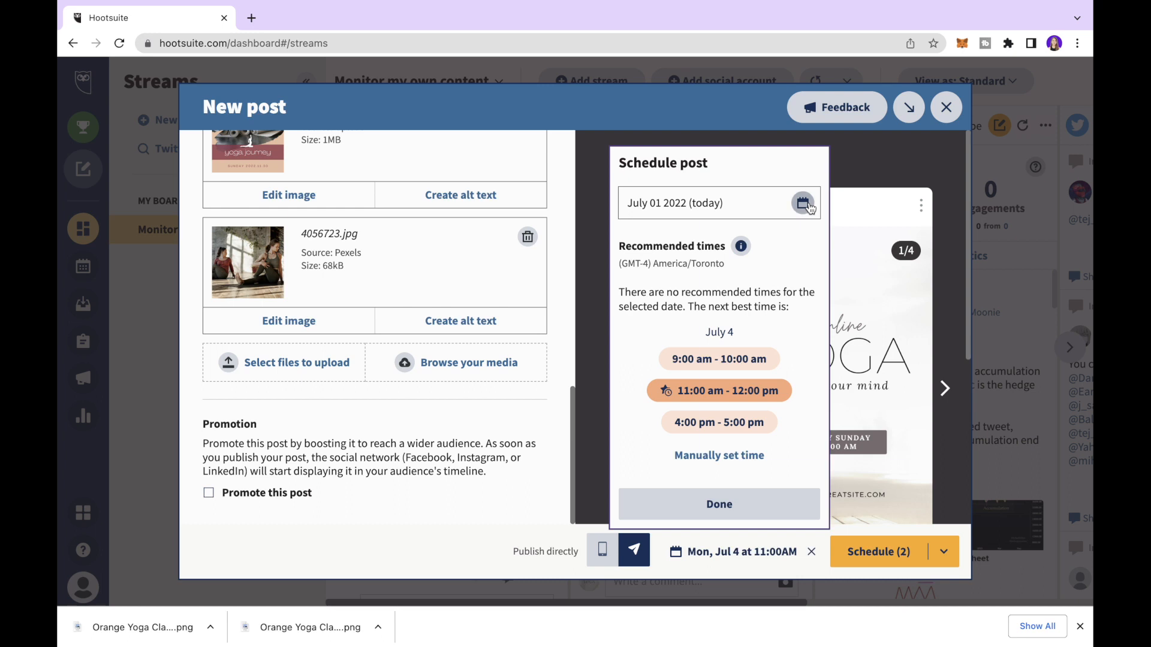
{"action": "left_click", "coordinate": [803, 204]}
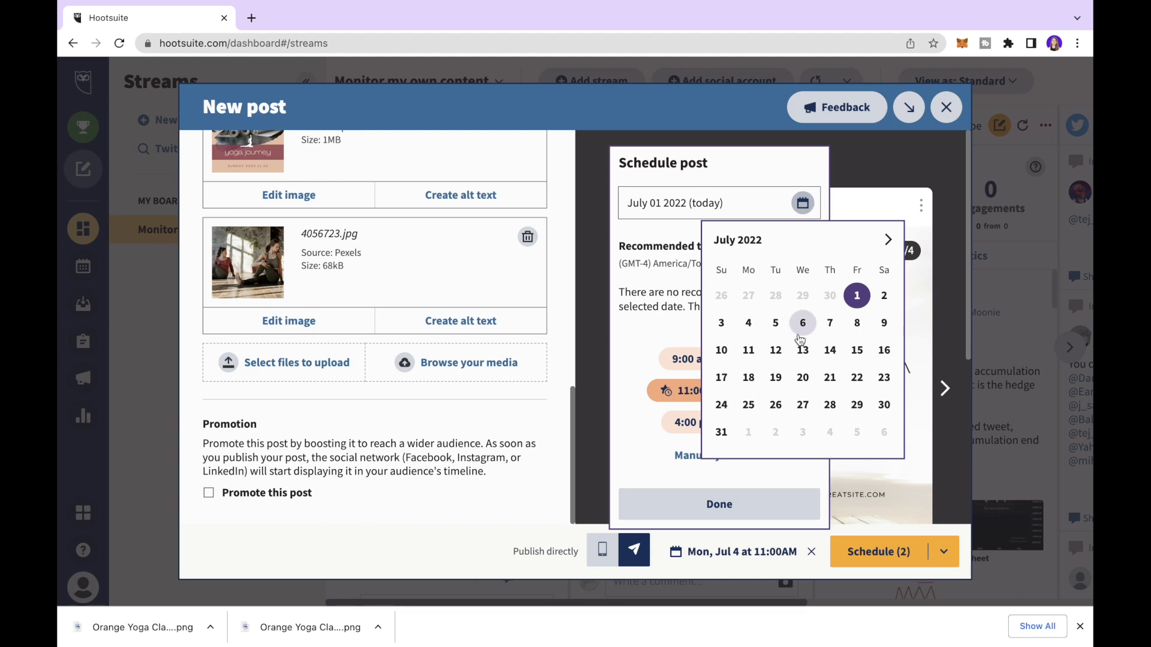
{"action": "left_click", "coordinate": [776, 323]}
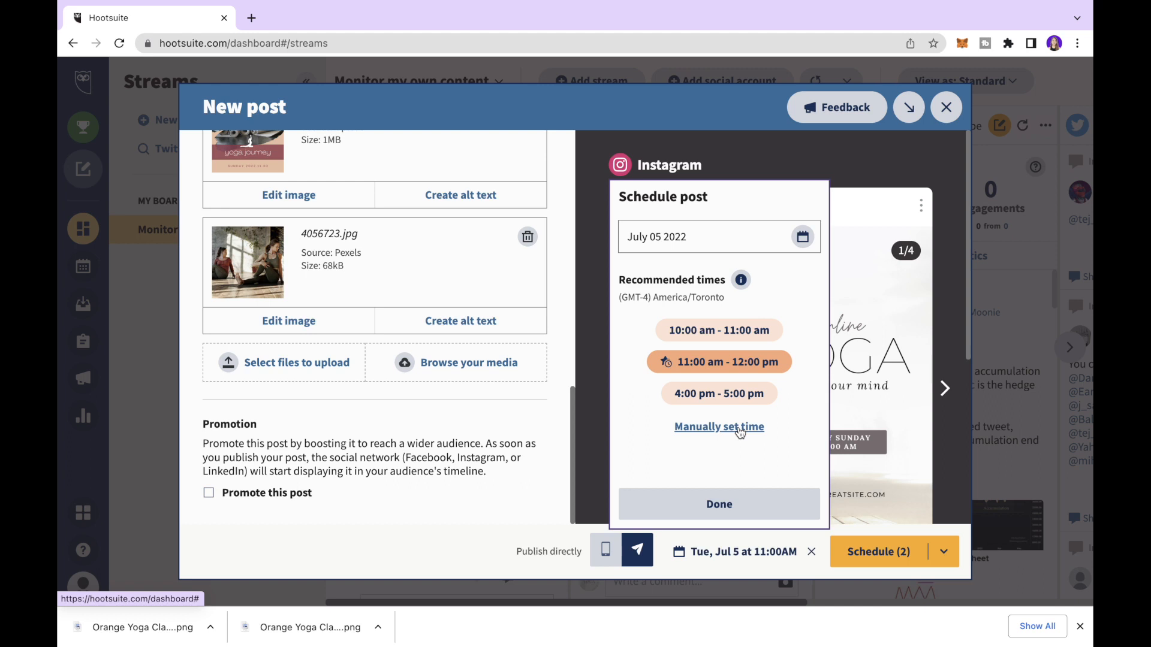
{"action": "left_click", "coordinate": [710, 428]}
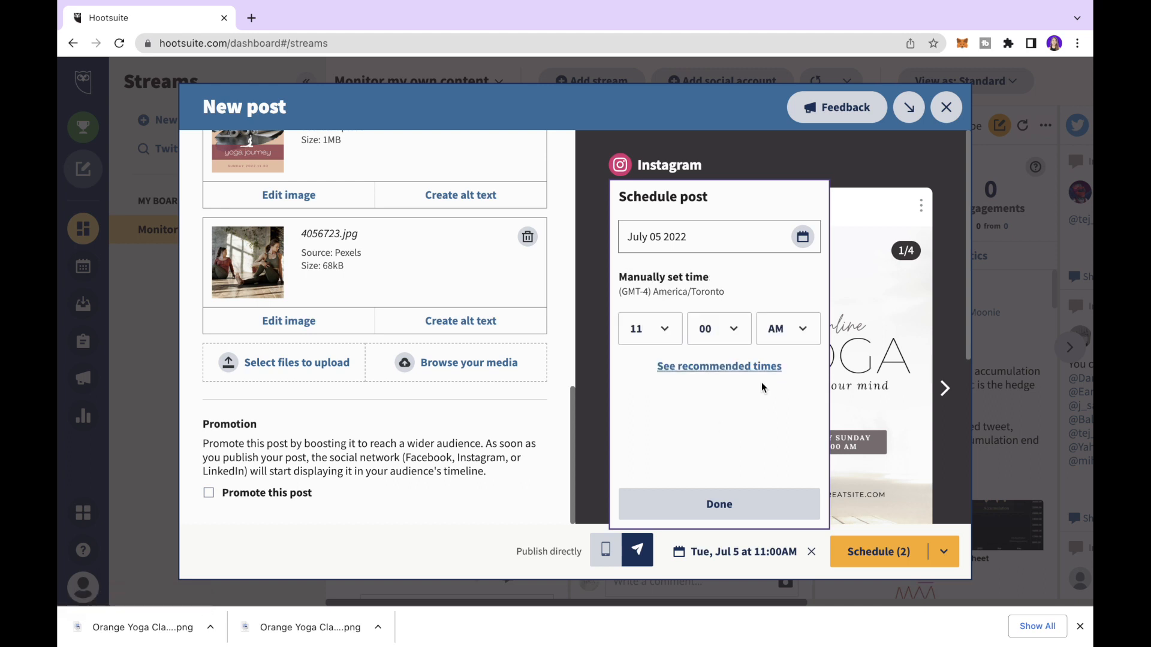
{"action": "left_click", "coordinate": [642, 339]}
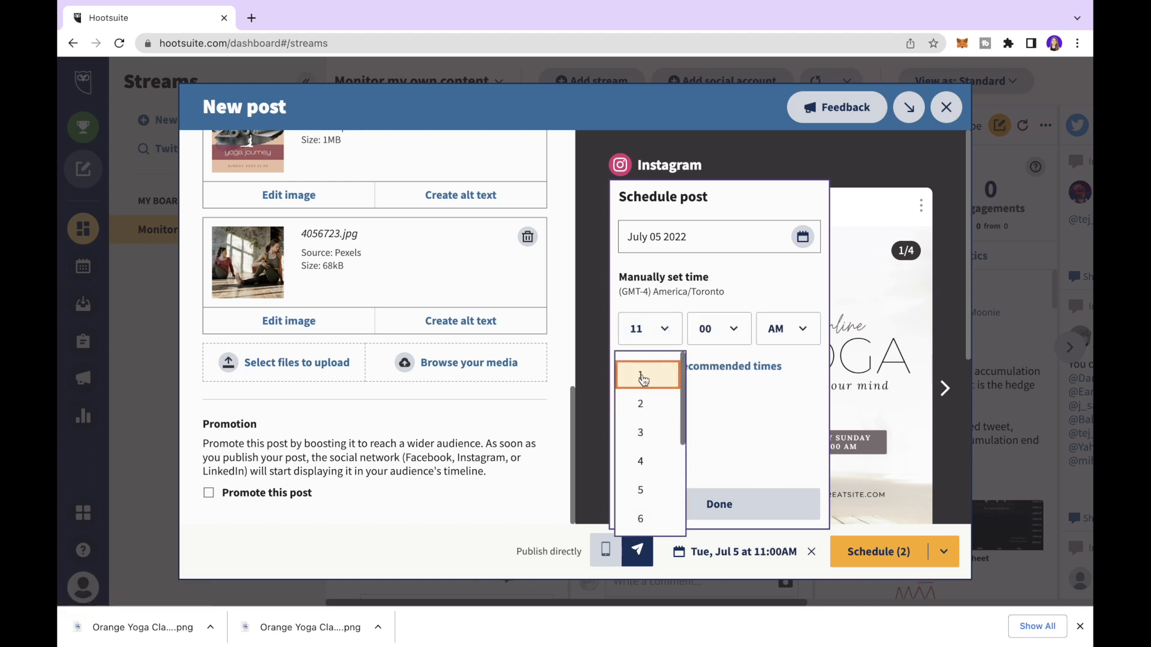
{"action": "left_click", "coordinate": [640, 375]}
{"action": "left_click", "coordinate": [794, 334]}
{"action": "left_click", "coordinate": [781, 401]}
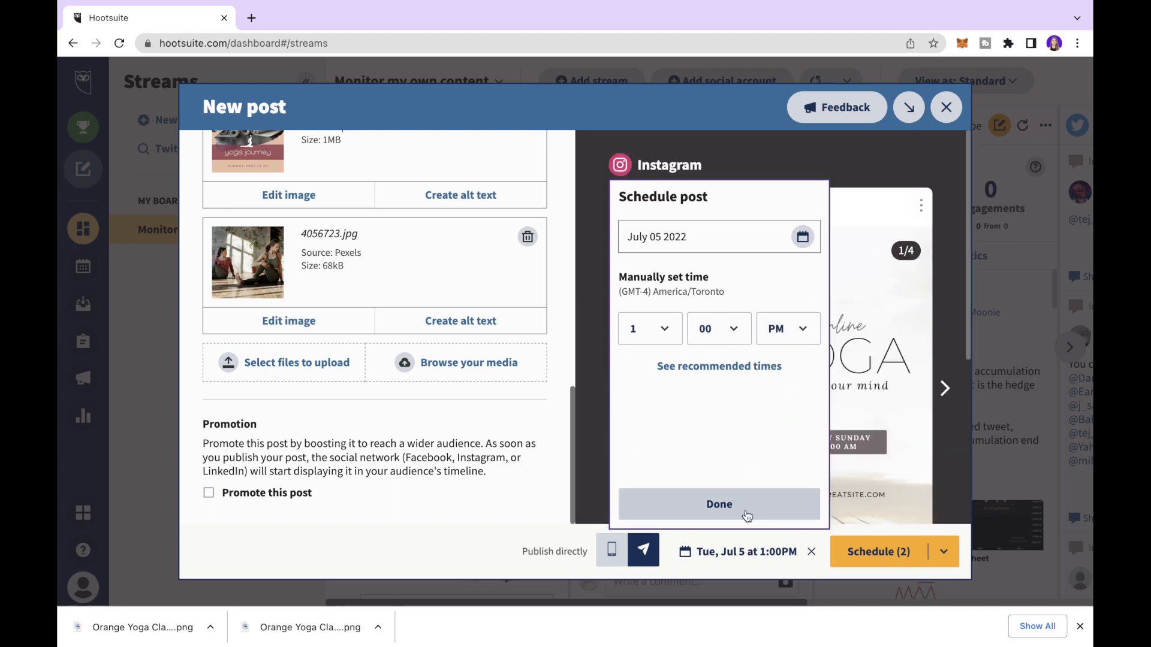
{"action": "left_click", "coordinate": [752, 510]}
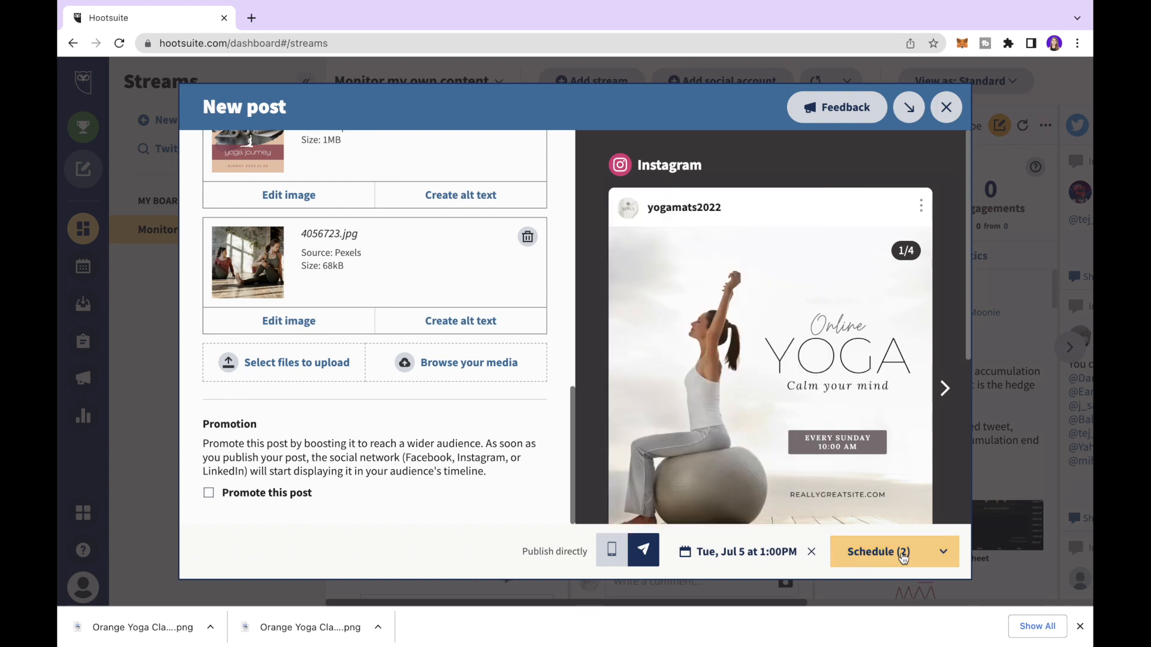
{"action": "left_click", "coordinate": [943, 551]}
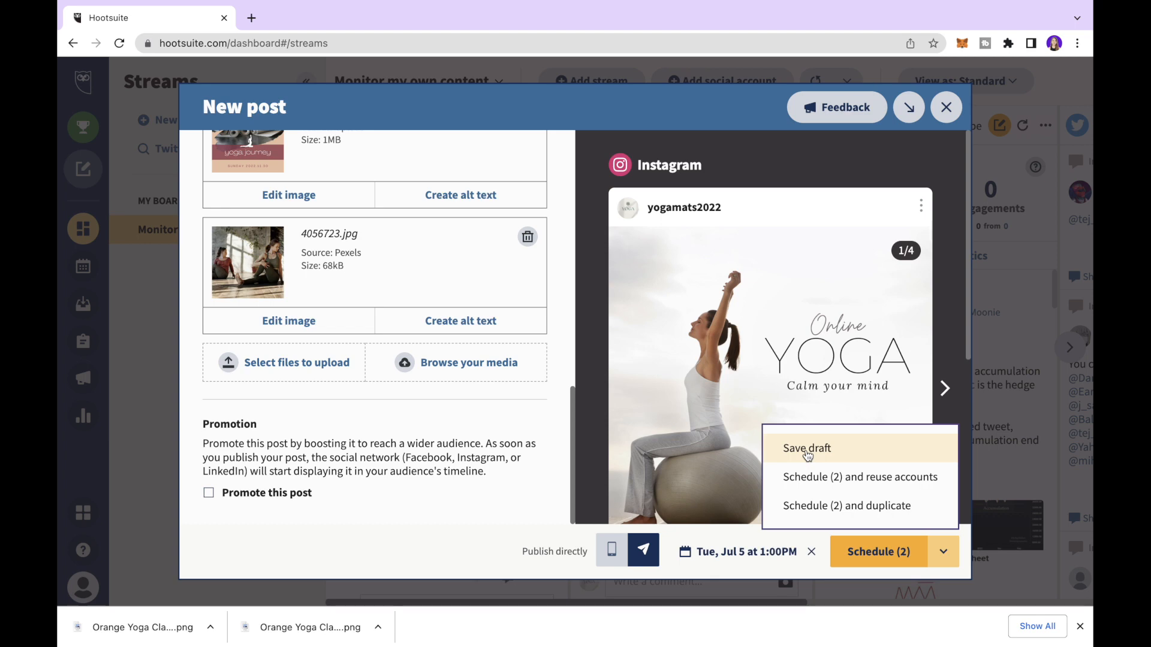
- Schedule both the Facebook and Instagram posts, dismiss the confirmation, and preview the Instagram post in the Planner
{"action": "left_click", "coordinate": [865, 552]}
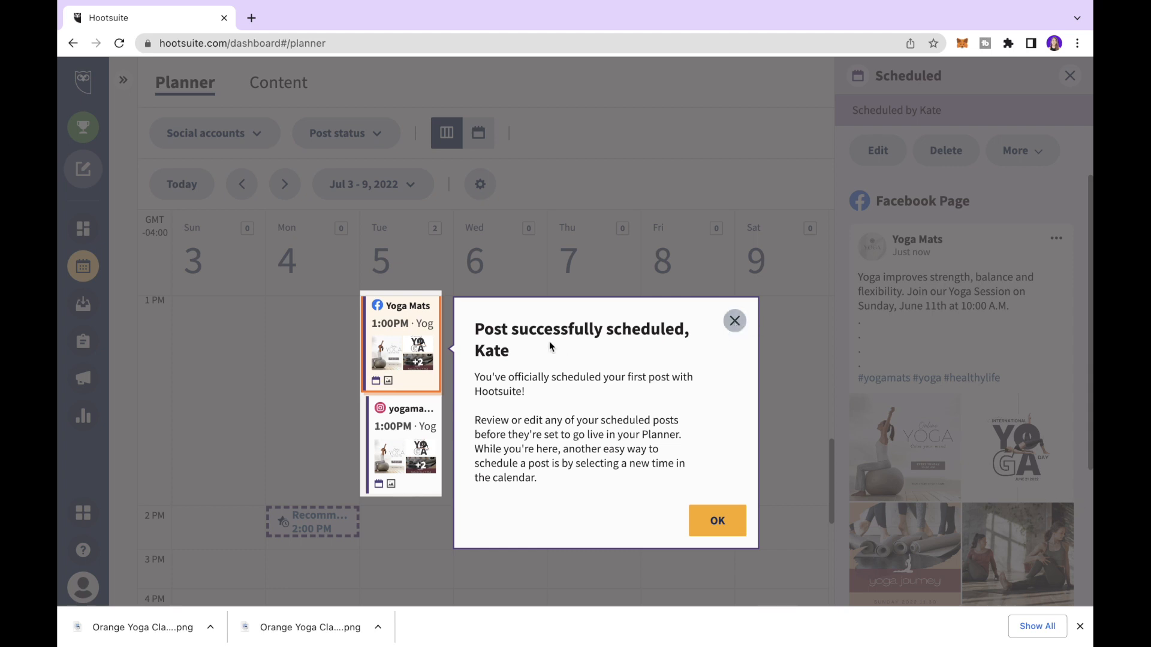
{"action": "left_click", "coordinate": [734, 322]}
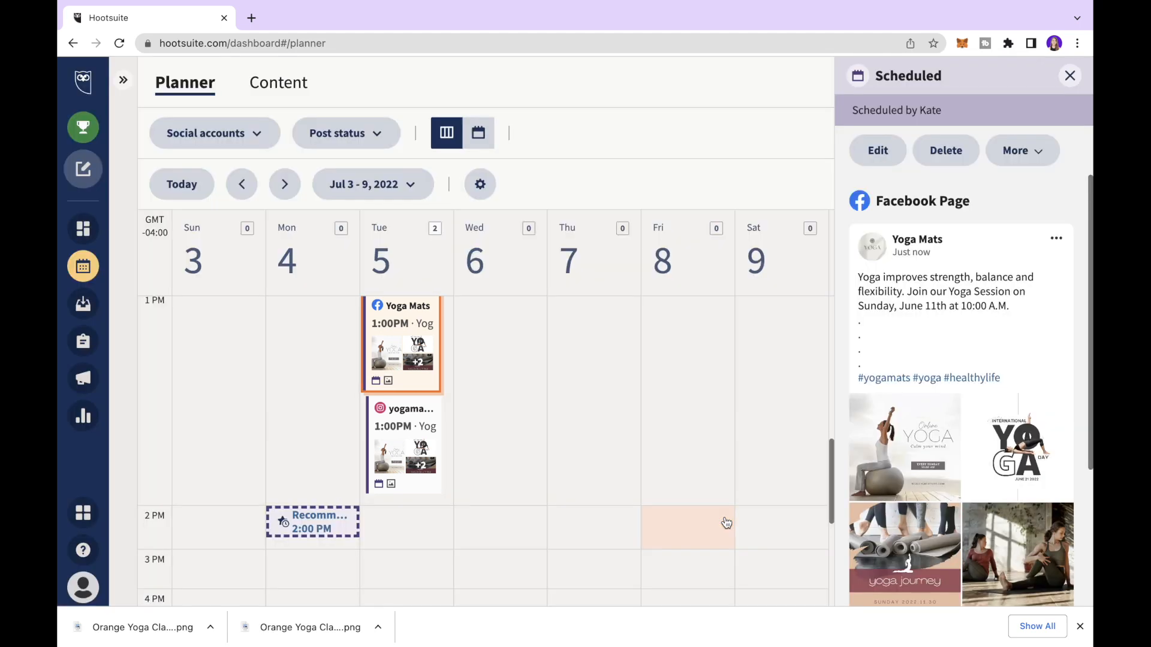
{"action": "scroll", "coordinate": [423, 319], "scroll_direction": "up", "scroll_amount": 2}
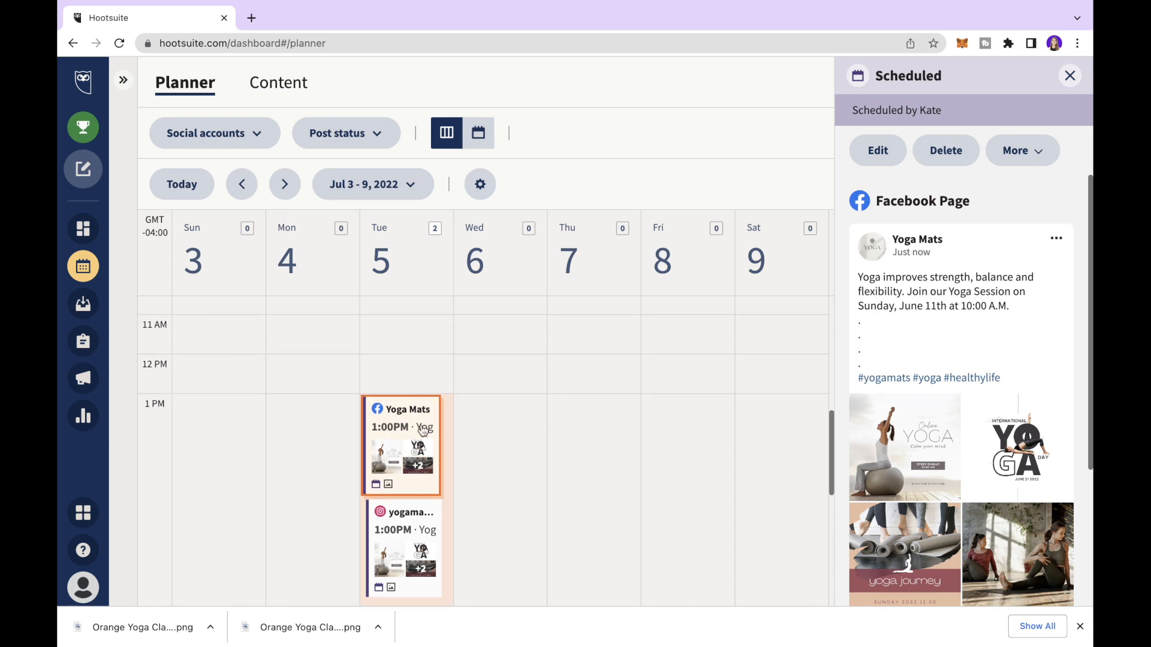
{"action": "scroll", "coordinate": [423, 320], "scroll_direction": "down", "scroll_amount": 2}
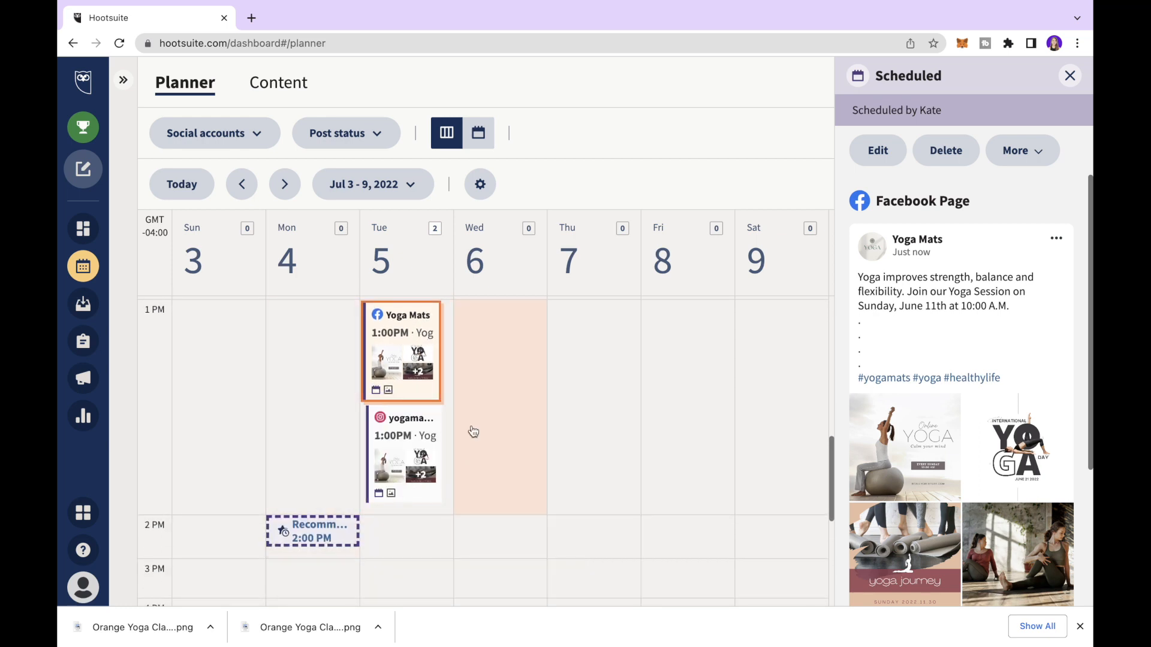
{"action": "scroll", "coordinate": [968, 356], "scroll_direction": "down", "scroll_amount": 3}
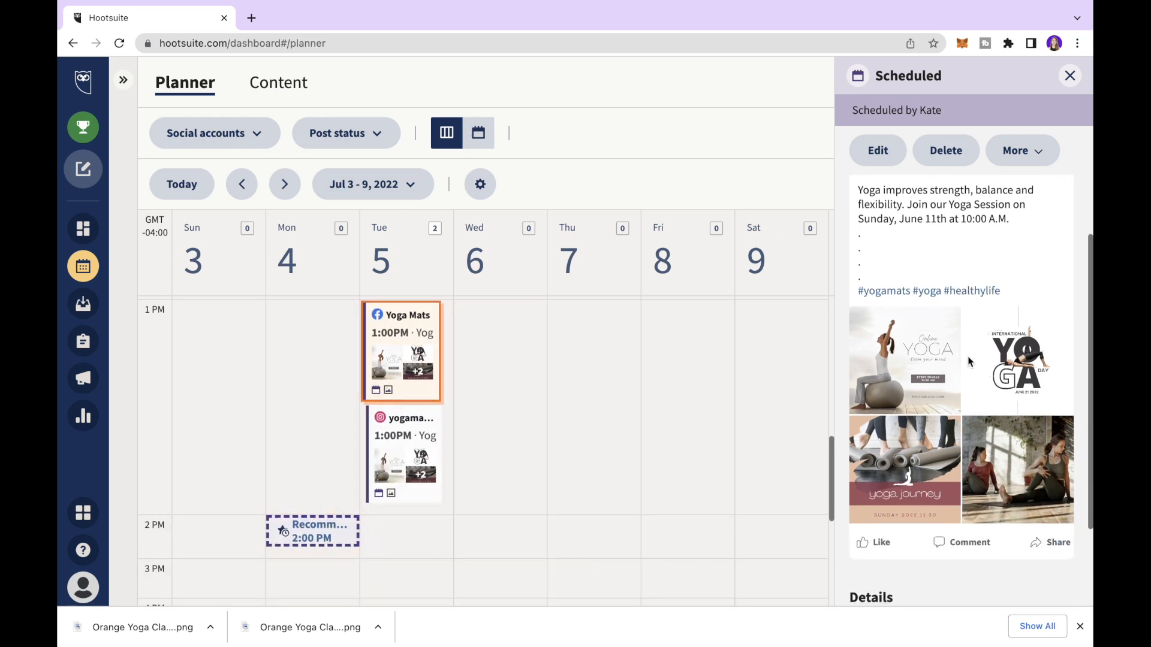
{"action": "scroll", "coordinate": [968, 356], "scroll_direction": "up", "scroll_amount": 3}
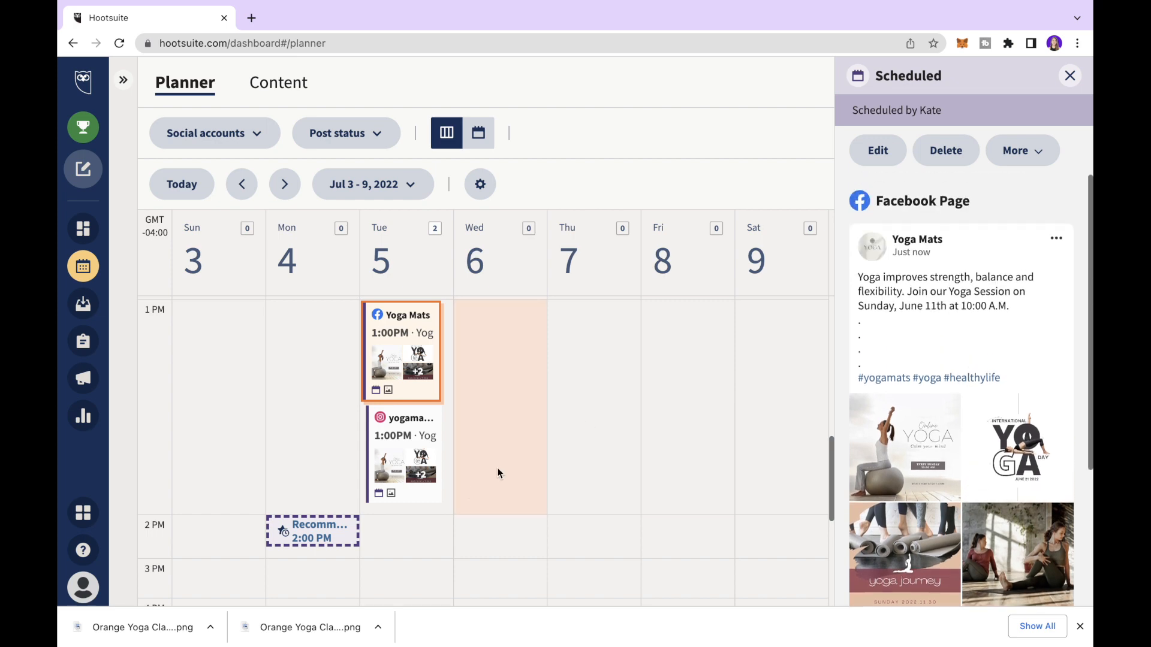
{"action": "left_click", "coordinate": [402, 423]}
{"action": "scroll", "coordinate": [917, 398], "scroll_direction": "down", "scroll_amount": 3}
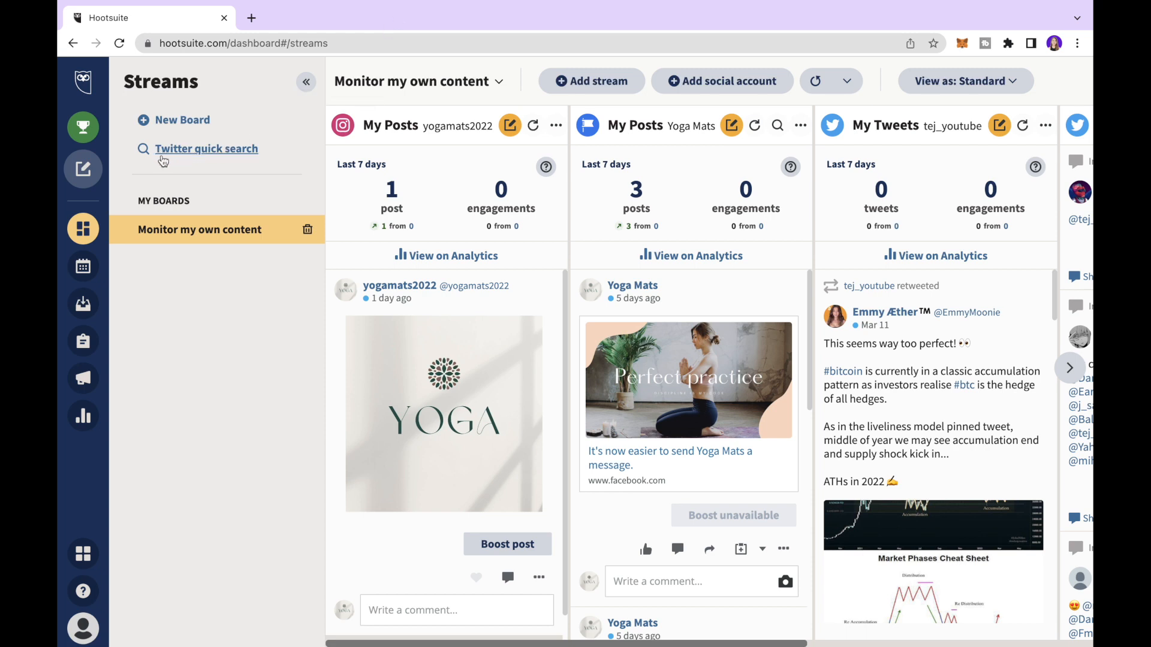
- Run a Twitter quick search for #healthylife and scroll through the results
{"action": "left_click", "coordinate": [197, 154]}
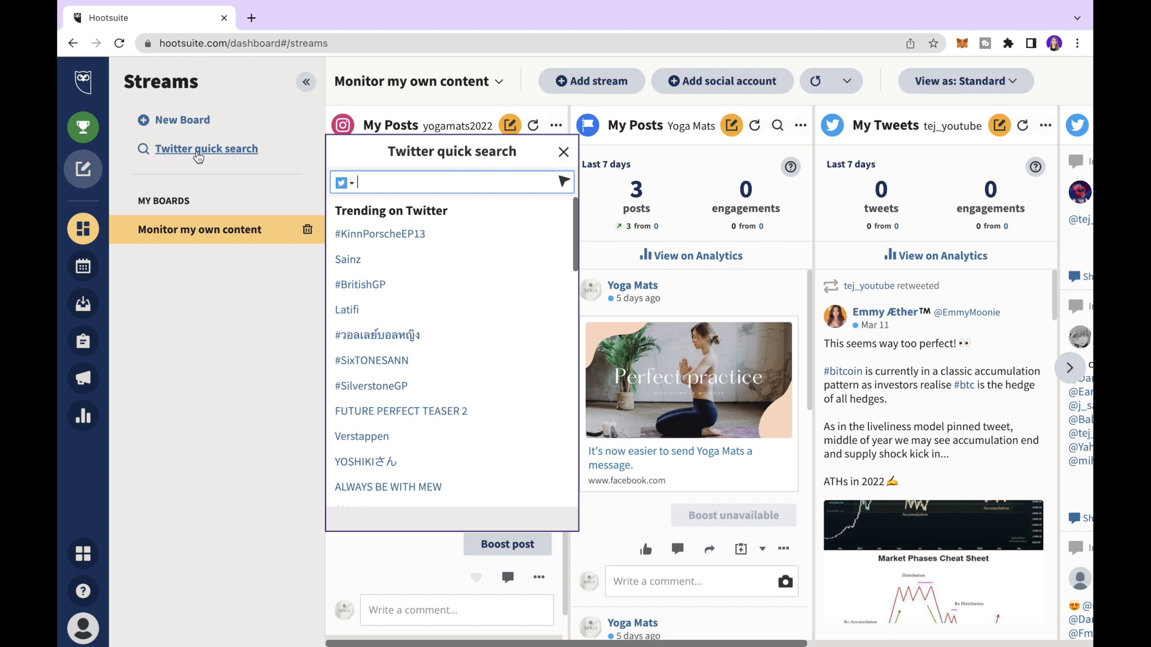
{"action": "type", "text": "#healthylife"}
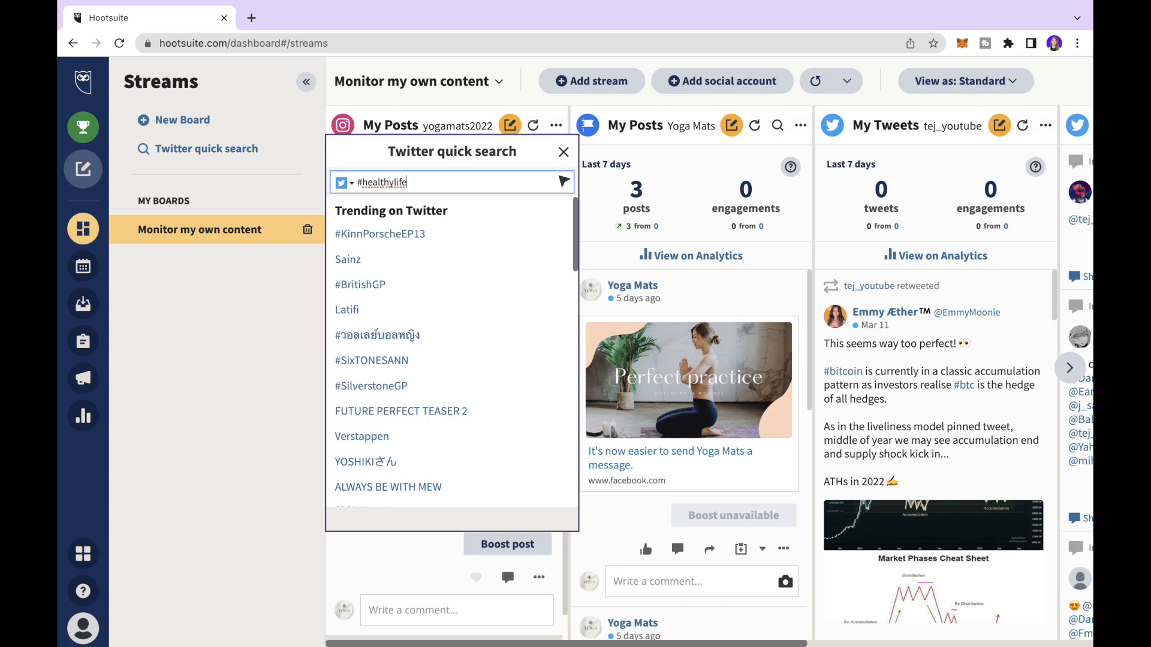
{"action": "key", "text": "Return"}
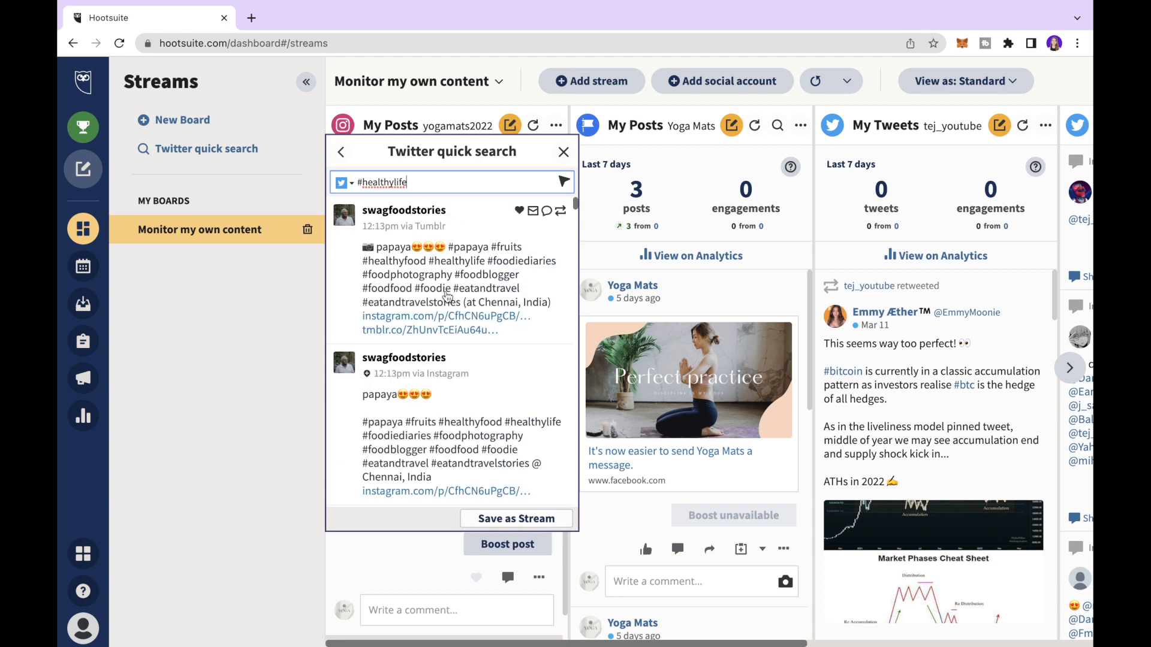
{"action": "scroll", "coordinate": [438, 304], "scroll_direction": "down", "scroll_amount": 5}
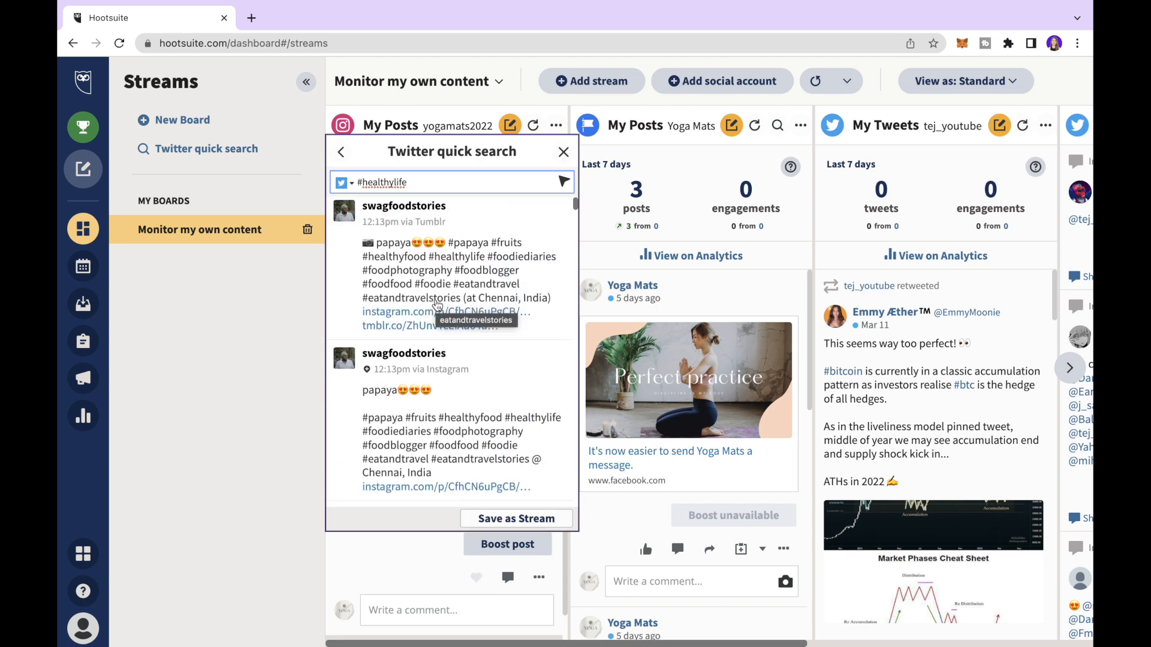
{"action": "scroll", "coordinate": [437, 304], "scroll_direction": "down", "scroll_amount": 4}
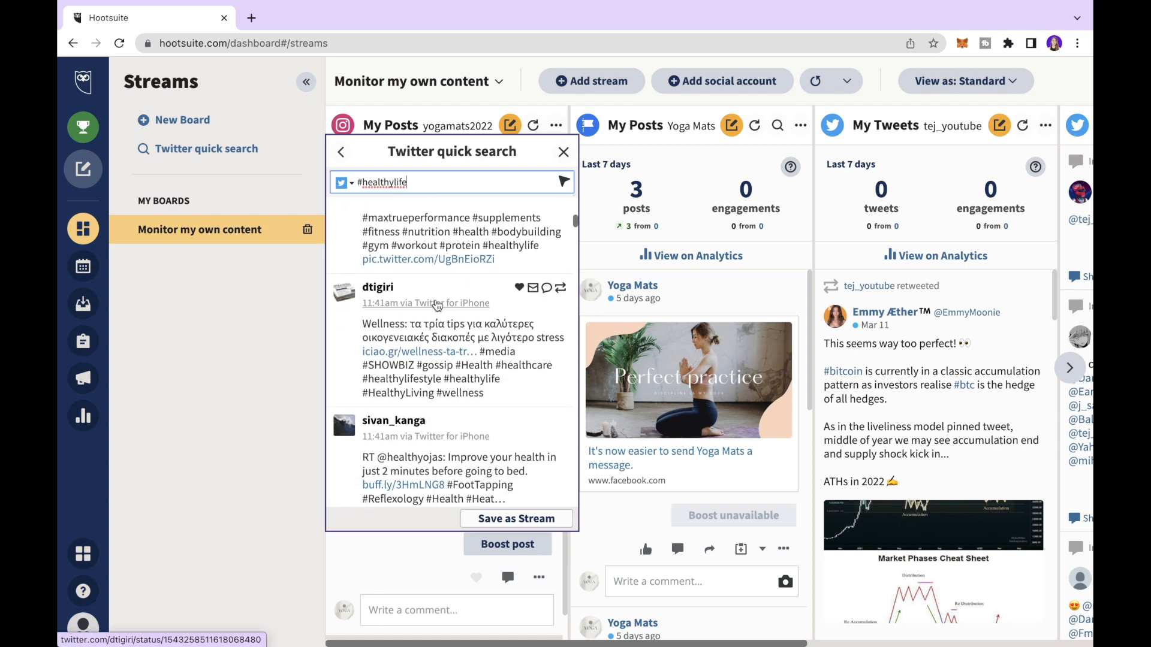
{"action": "scroll", "coordinate": [437, 305], "scroll_direction": "down", "scroll_amount": 6}
- Search #twitter instead, save it as a stream, close the quick search, and review the board
{"action": "key", "text": "BackSpace"}
{"action": "key", "text": "BackSpace"}
{"action": "key", "text": "BackSpace"}
{"action": "key", "text": "BackSpace"}
{"action": "key", "text": "BackSpace"}
{"action": "key", "text": "BackSpace"}
{"action": "key", "text": "BackSpace"}
{"action": "key", "text": "BackSpace"}
{"action": "key", "text": "BackSpace"}
{"action": "key", "text": "BackSpace"}
{"action": "key", "text": "BackSpace"}
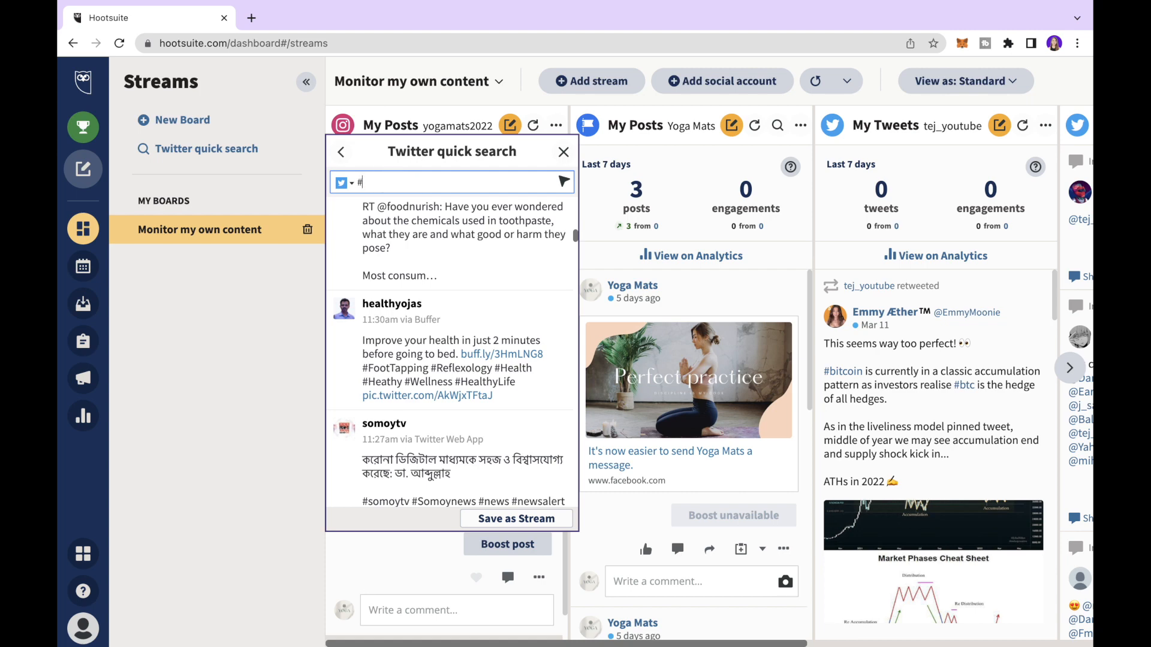
{"action": "type", "text": "twitter"}
{"action": "key", "text": "Return"}
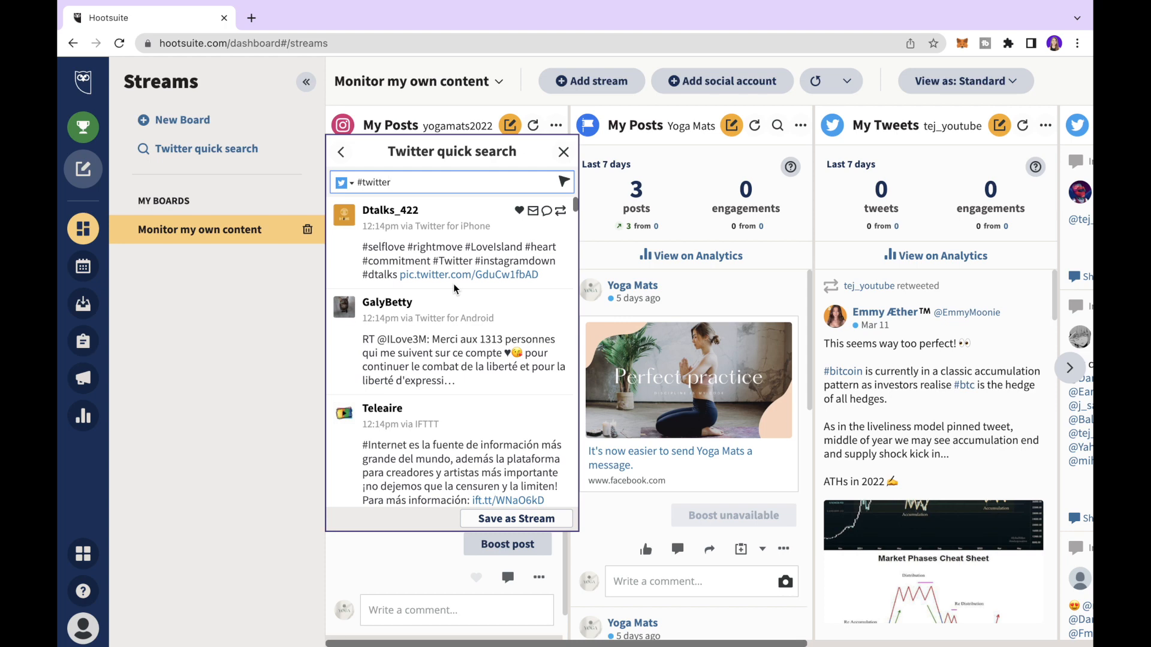
{"action": "scroll", "coordinate": [454, 287], "scroll_direction": "down", "scroll_amount": 3}
{"action": "scroll", "coordinate": [454, 284], "scroll_direction": "down", "scroll_amount": 5}
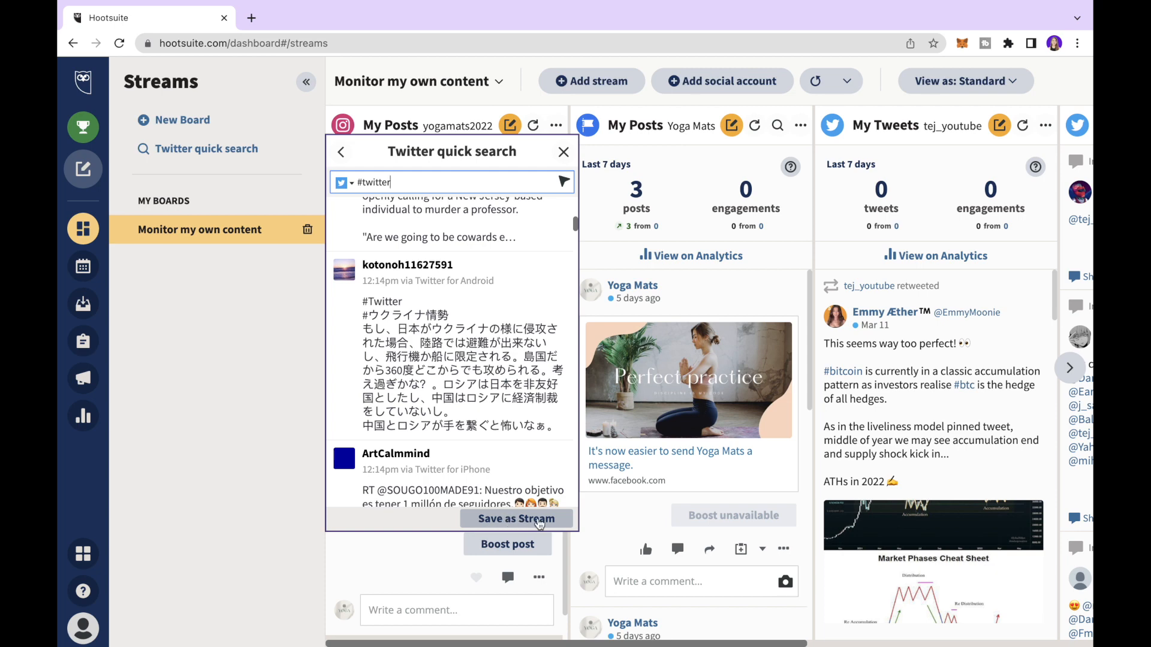
{"action": "left_click", "coordinate": [509, 524]}
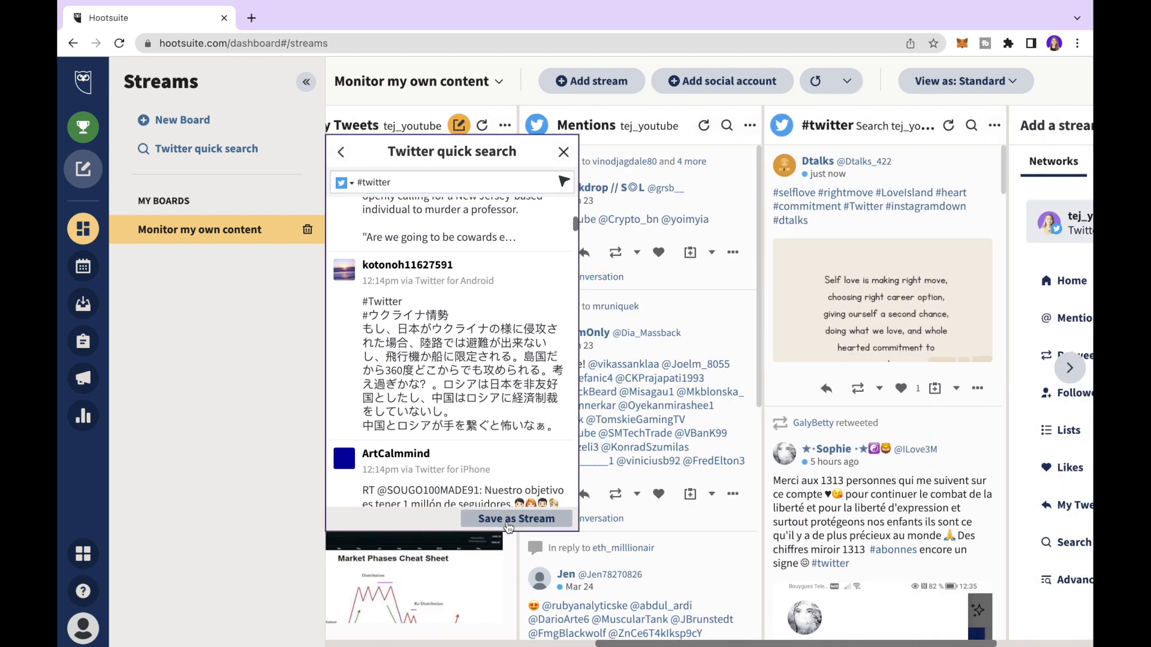
{"action": "left_click", "coordinate": [563, 151]}
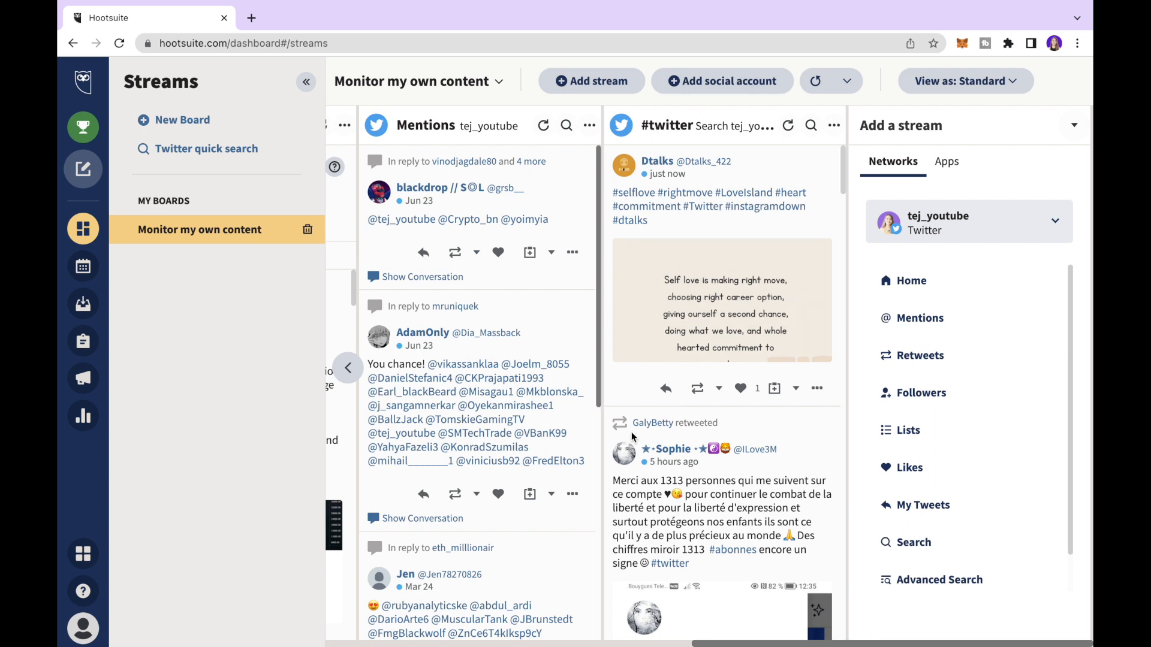
{"action": "scroll", "coordinate": [780, 480], "scroll_direction": "down", "scroll_amount": 7}
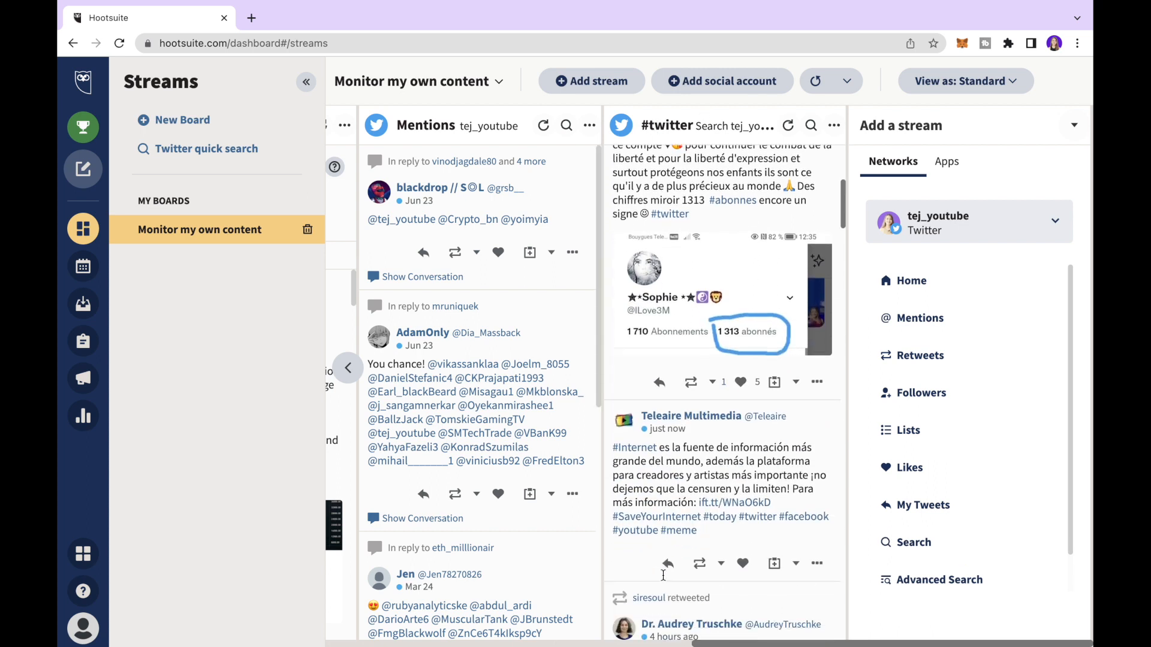
{"action": "scroll", "coordinate": [704, 334], "scroll_direction": "down", "scroll_amount": 5}
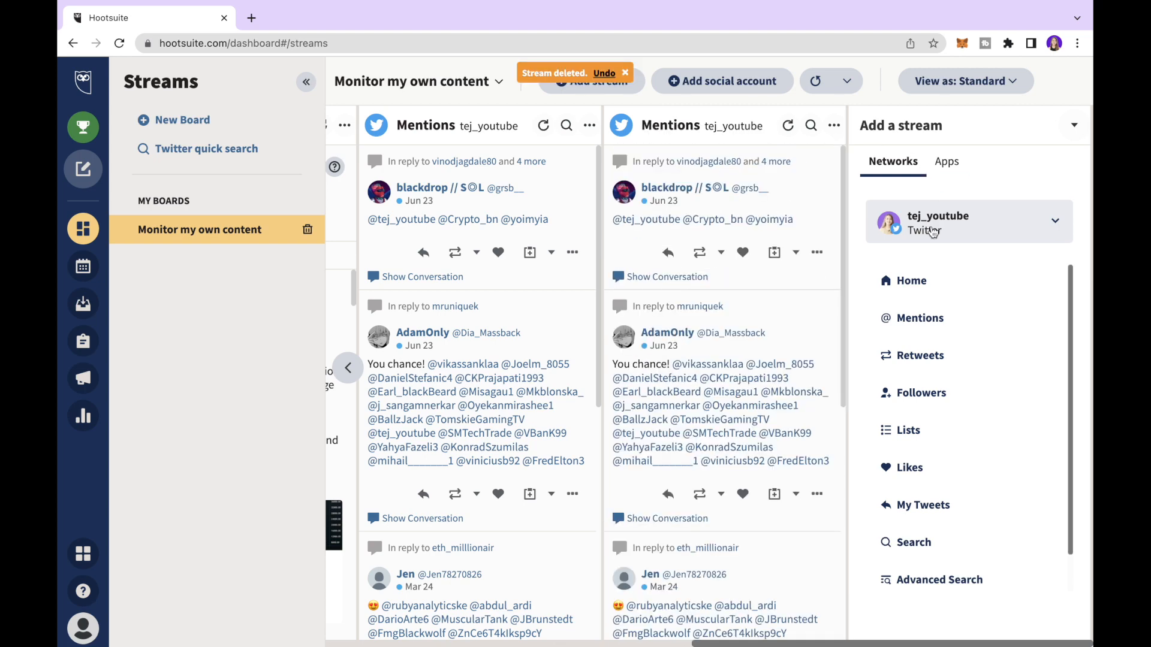
{"action": "scroll", "coordinate": [920, 315], "scroll_direction": "down", "scroll_amount": 1}
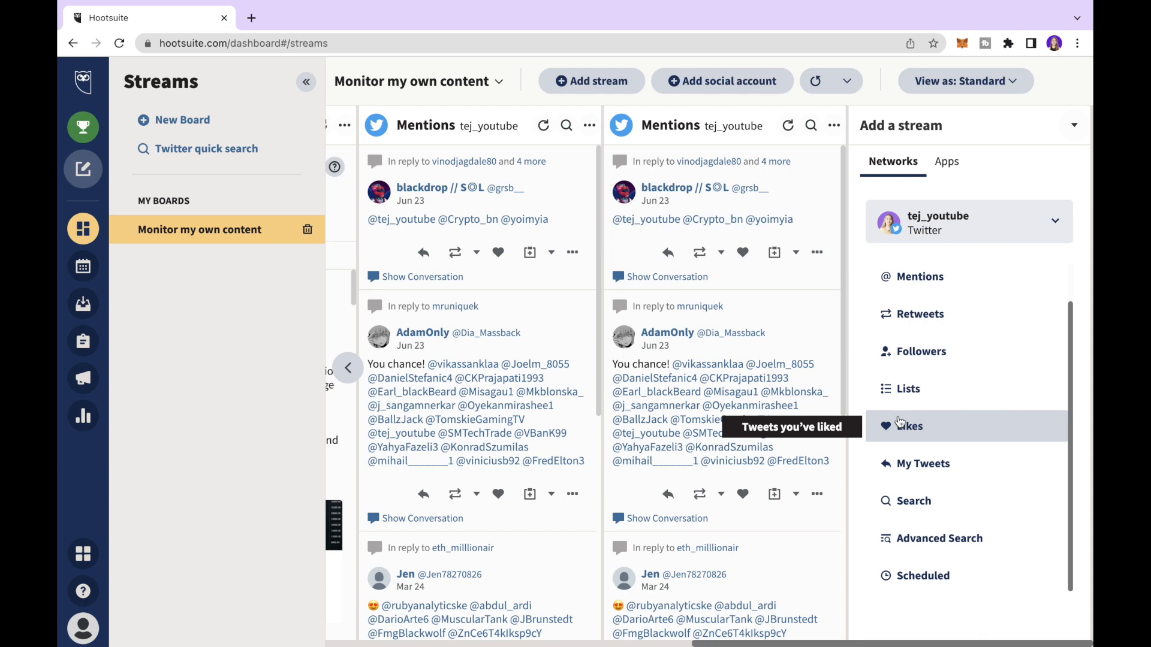
- Add a Twitter Retweets stream to the board and create a New Board
{"action": "left_click", "coordinate": [903, 314]}
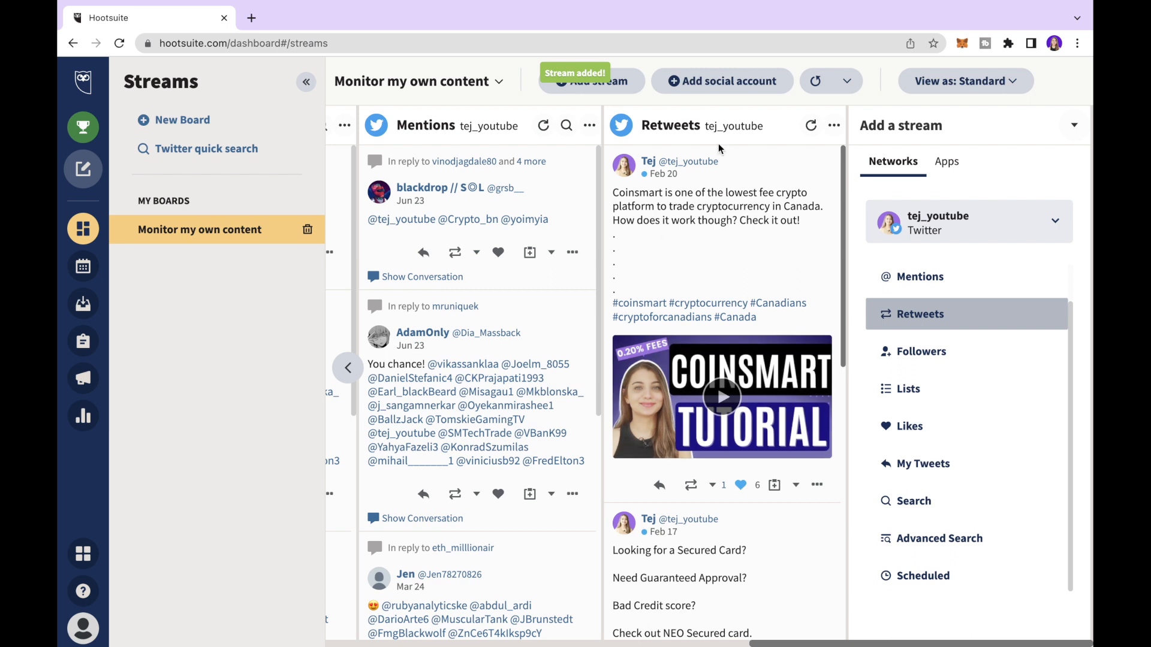
{"action": "scroll", "coordinate": [786, 265], "scroll_direction": "down", "scroll_amount": 5}
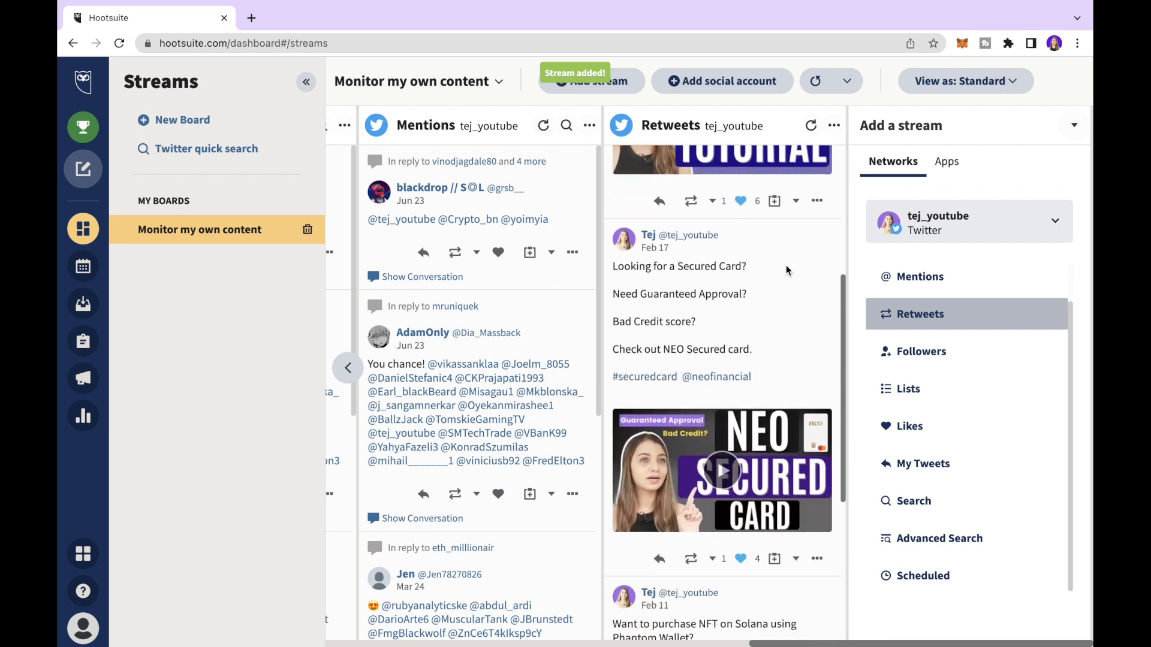
{"action": "scroll", "coordinate": [785, 265], "scroll_direction": "down", "scroll_amount": 5}
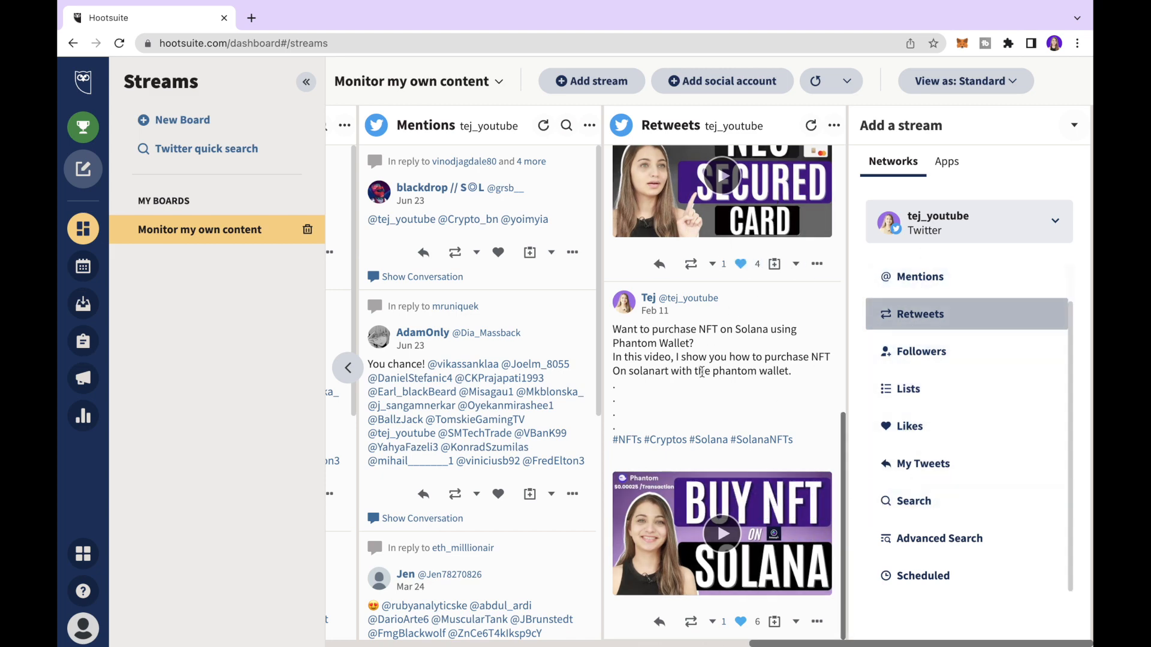
{"action": "scroll", "coordinate": [702, 372], "scroll_direction": "up", "scroll_amount": 10}
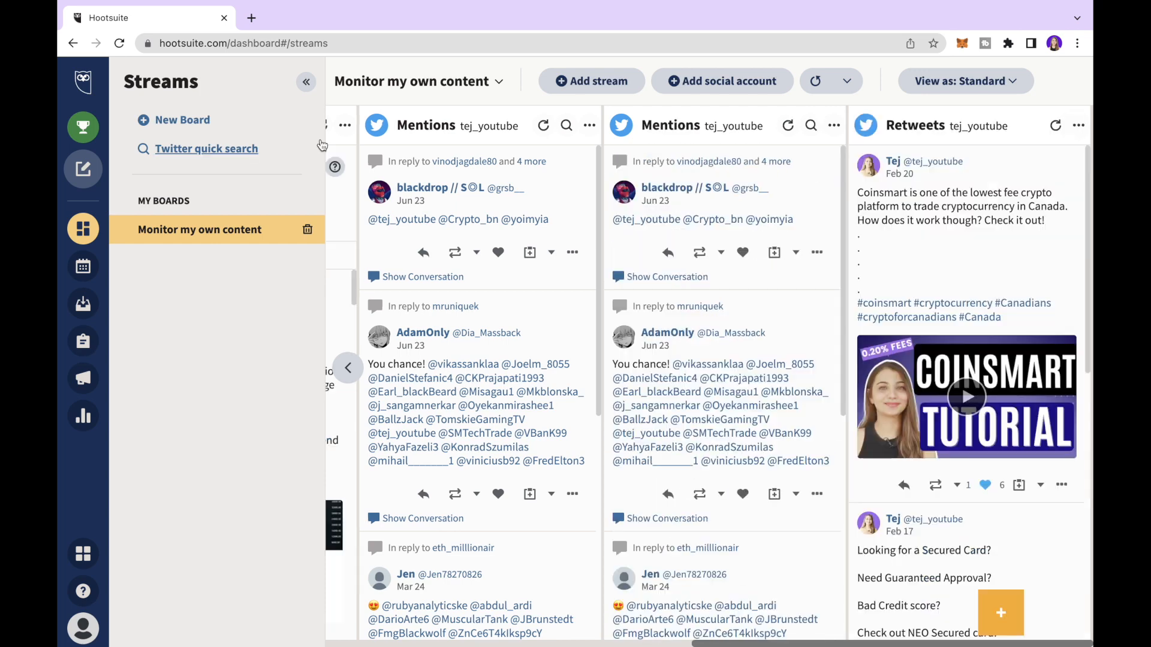
{"action": "left_click", "coordinate": [161, 123]}
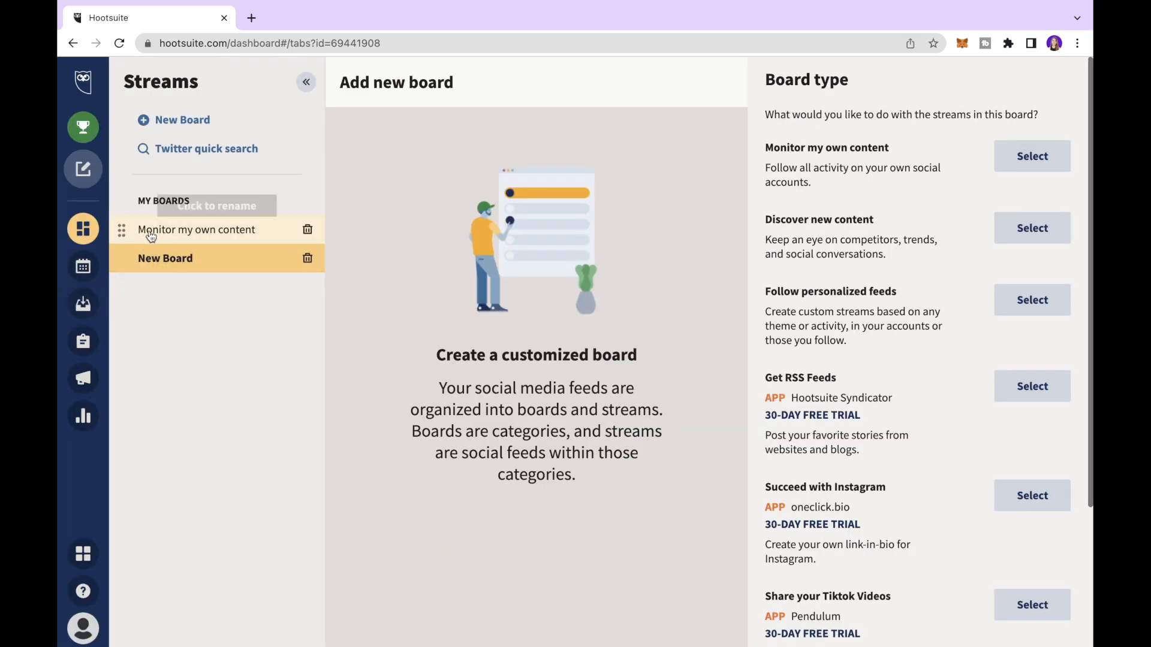
- Return to the unfinished New Board and choose Discover new content as its type
{"action": "left_click", "coordinate": [177, 235]}
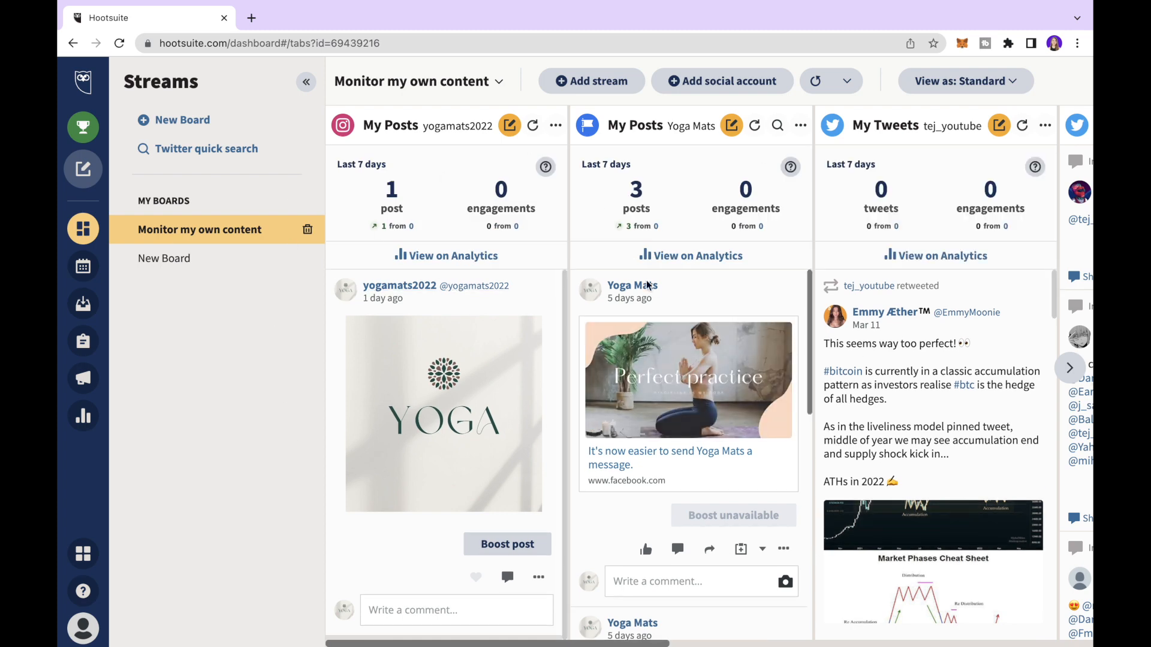
{"action": "left_click", "coordinate": [163, 259]}
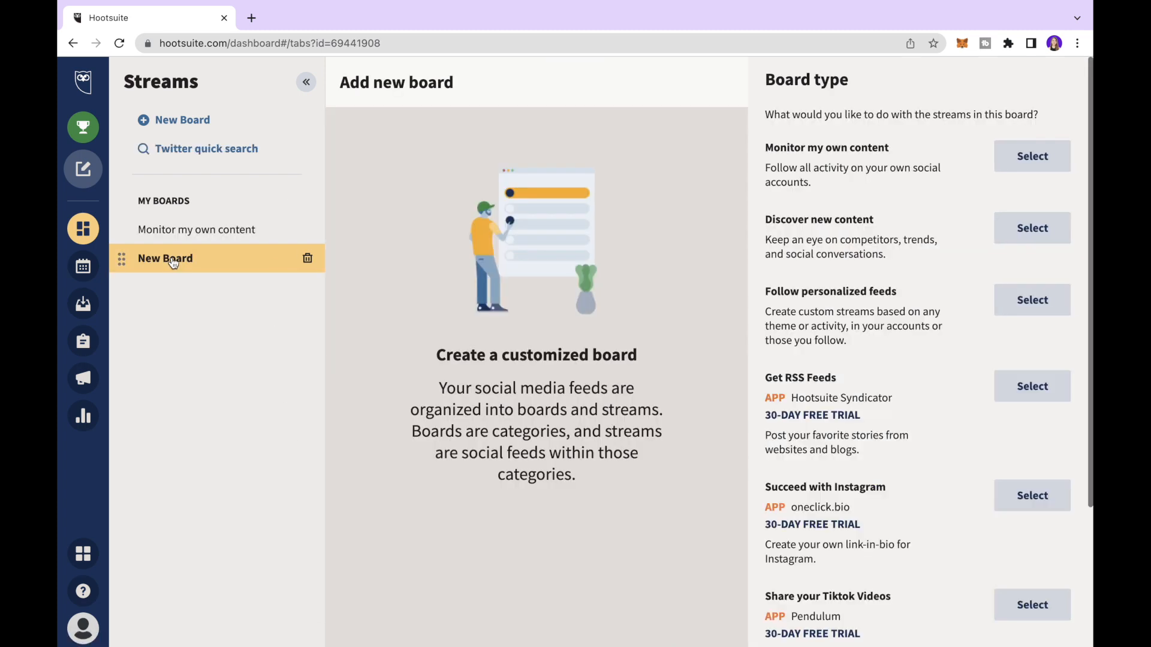
{"action": "scroll", "coordinate": [841, 223], "scroll_direction": "up", "scroll_amount": 3}
{"action": "scroll", "coordinate": [841, 223], "scroll_direction": "right", "scroll_amount": 1}
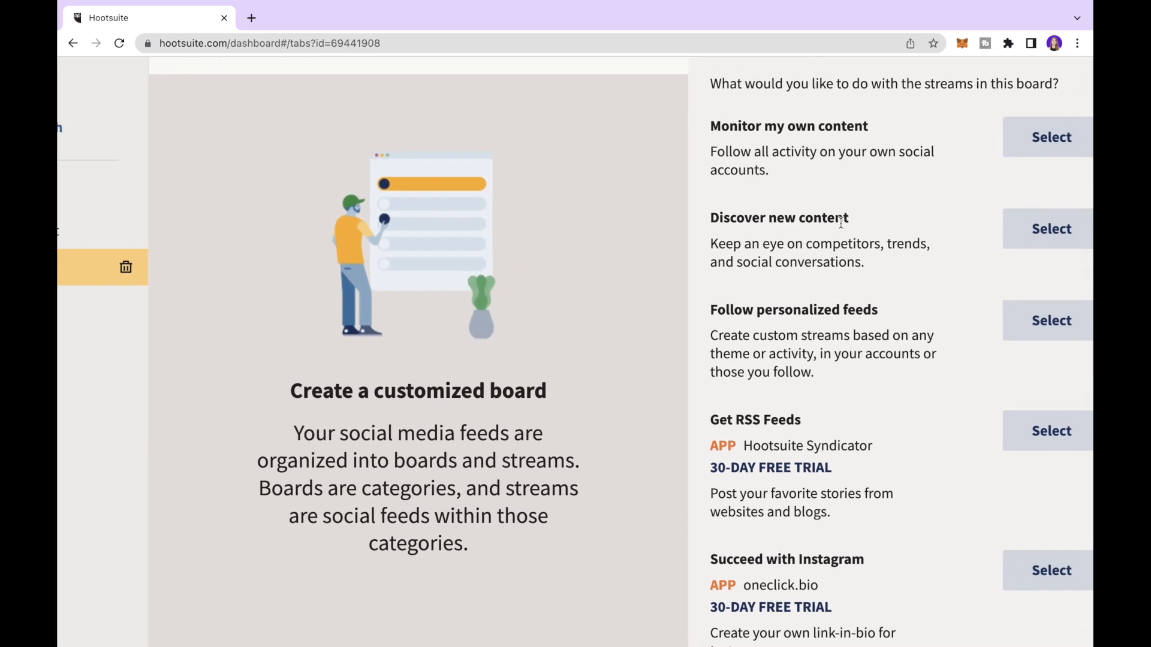
{"action": "scroll", "coordinate": [841, 223], "scroll_direction": "down", "scroll_amount": 1}
{"action": "scroll", "coordinate": [842, 223], "scroll_direction": "right", "scroll_amount": 2}
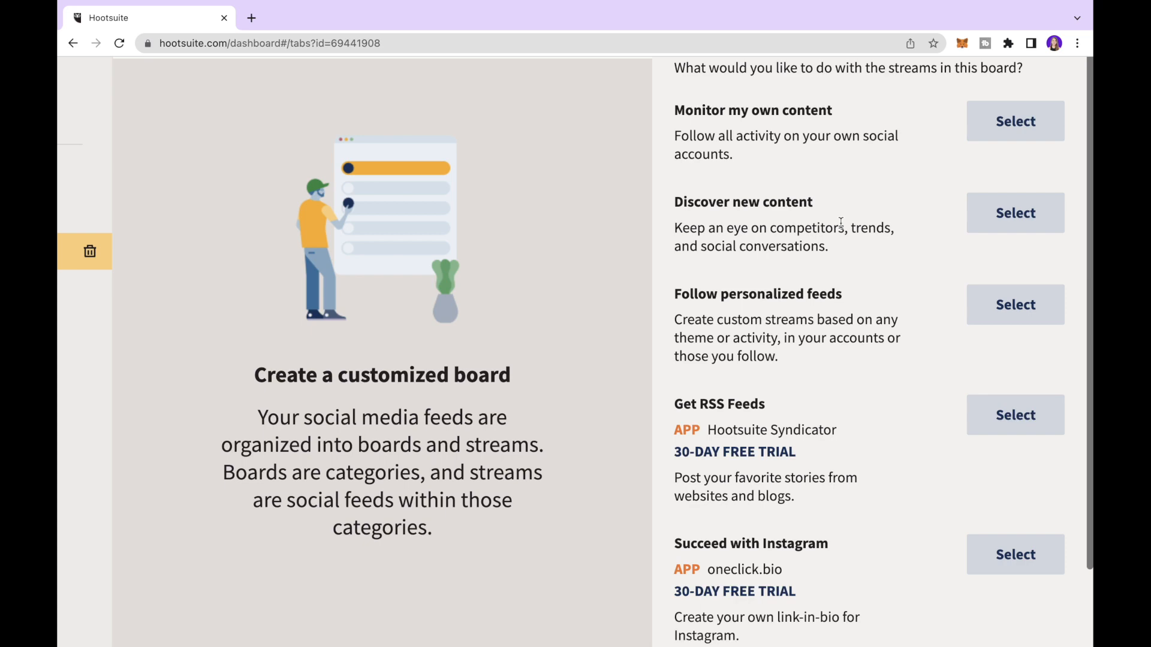
{"action": "left_click", "coordinate": [1016, 221]}
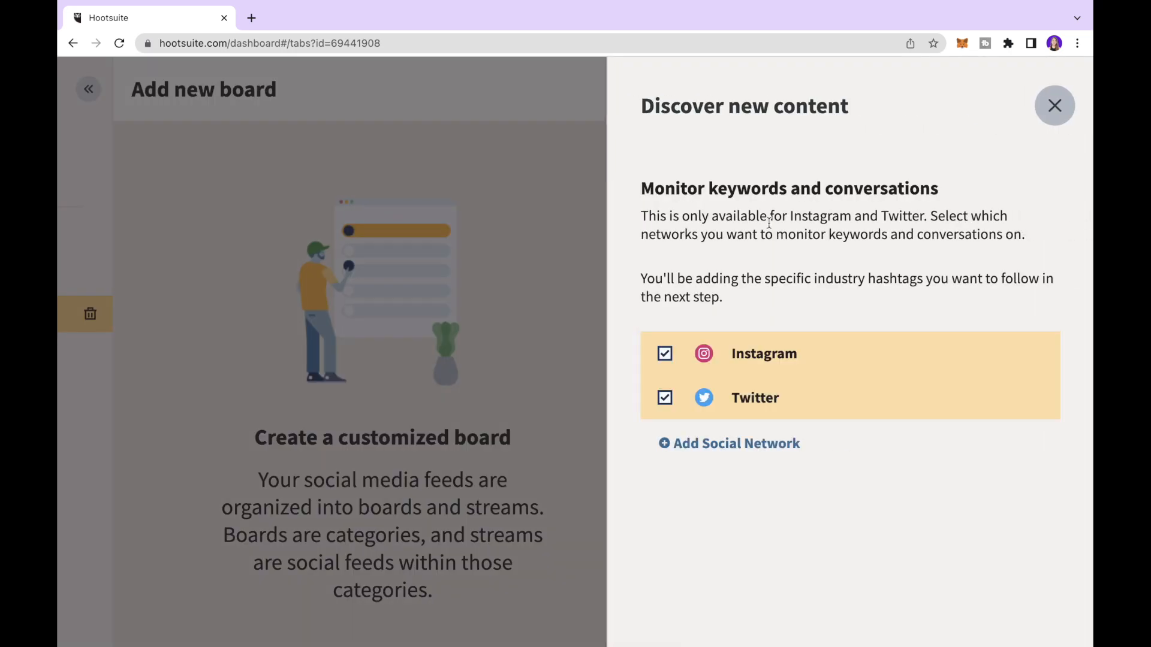
{"action": "scroll", "coordinate": [769, 223], "scroll_direction": "down", "scroll_amount": 3}
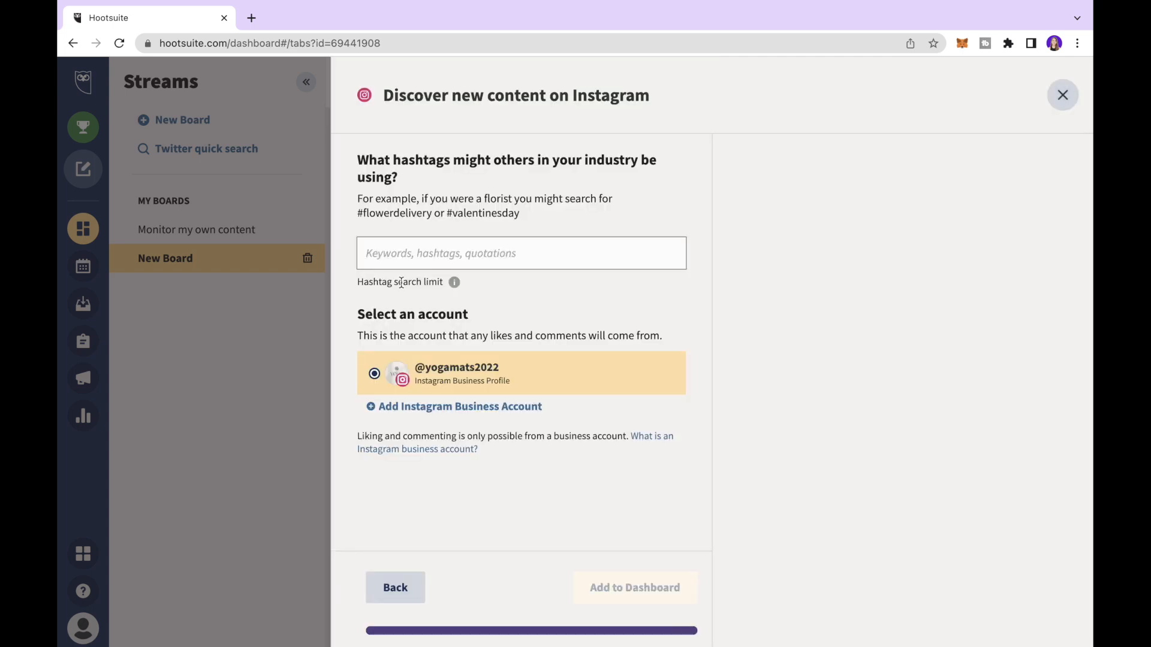
- Enter #yogamats as the Instagram hashtag to follow and review its post preview
{"action": "left_click", "coordinate": [394, 253]}
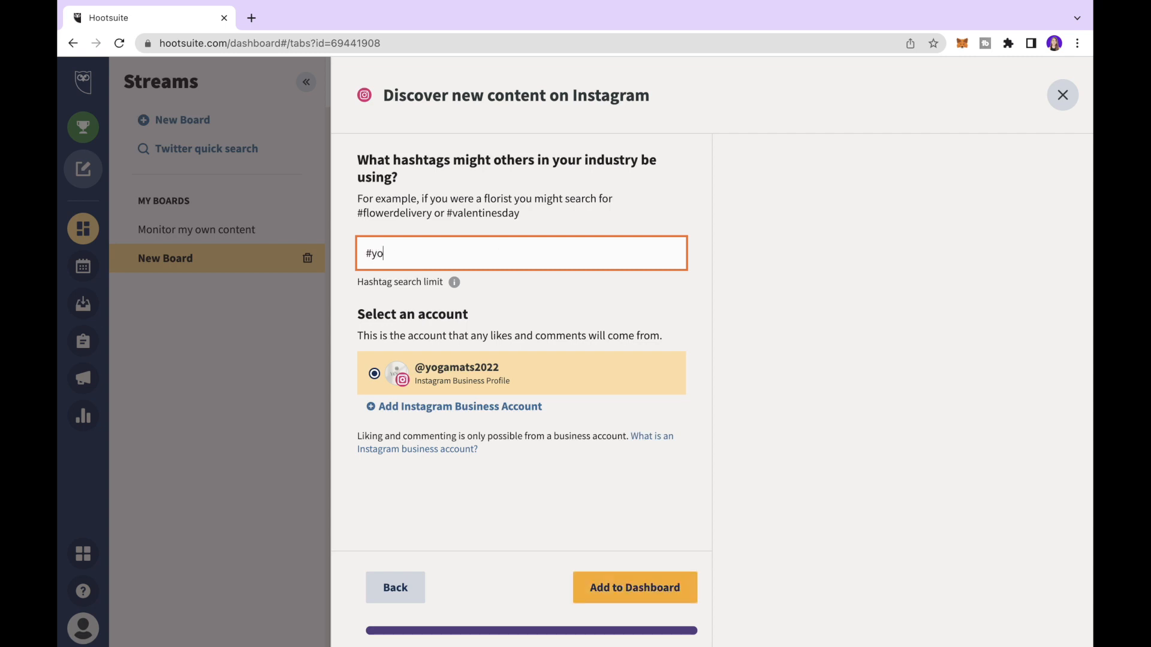
{"action": "type", "text": "amats"}
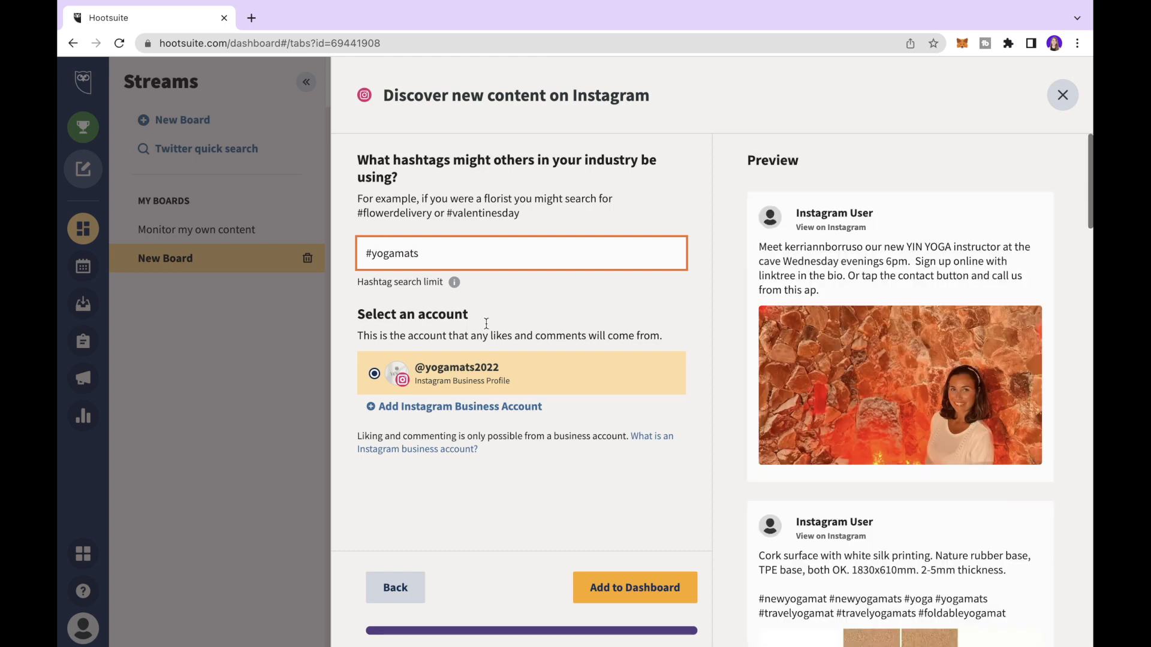
{"action": "scroll", "coordinate": [906, 353], "scroll_direction": "down", "scroll_amount": 4}
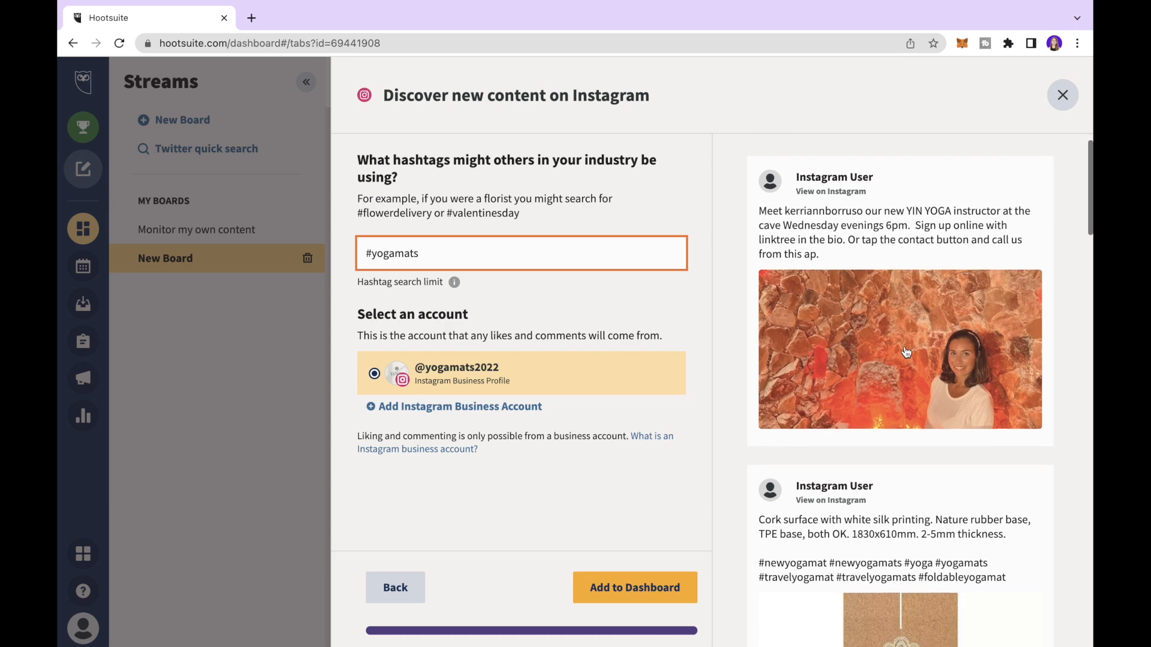
{"action": "scroll", "coordinate": [904, 347], "scroll_direction": "down", "scroll_amount": 1}
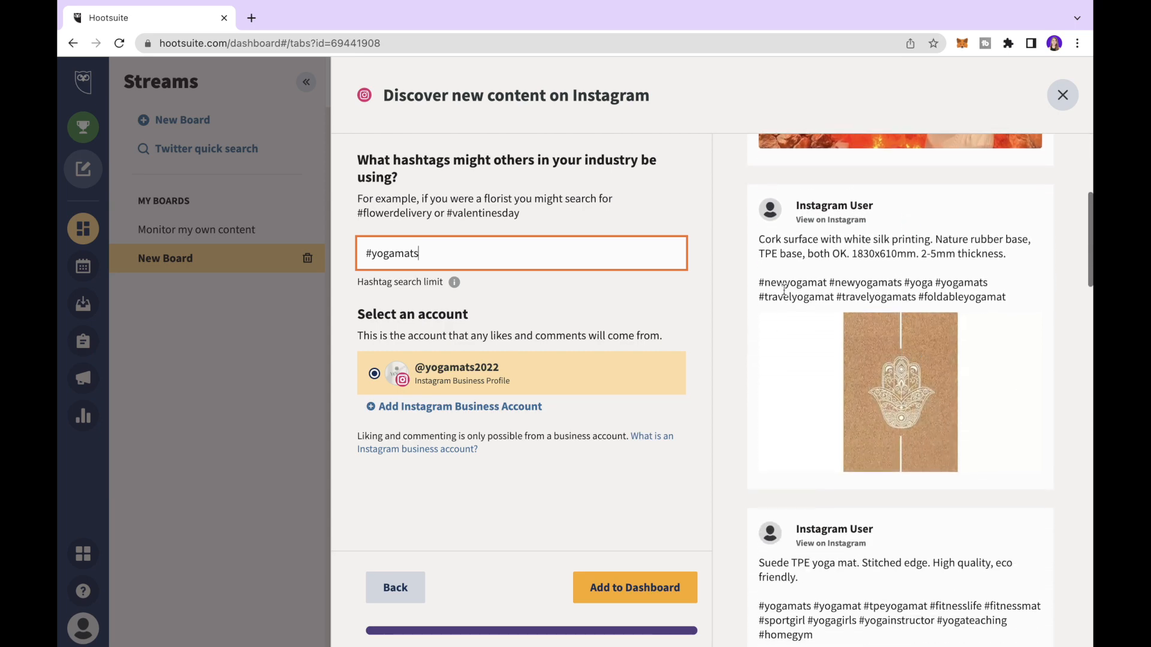
{"action": "left_click_drag", "start_coordinate": [989, 286], "coordinate": [943, 280]}
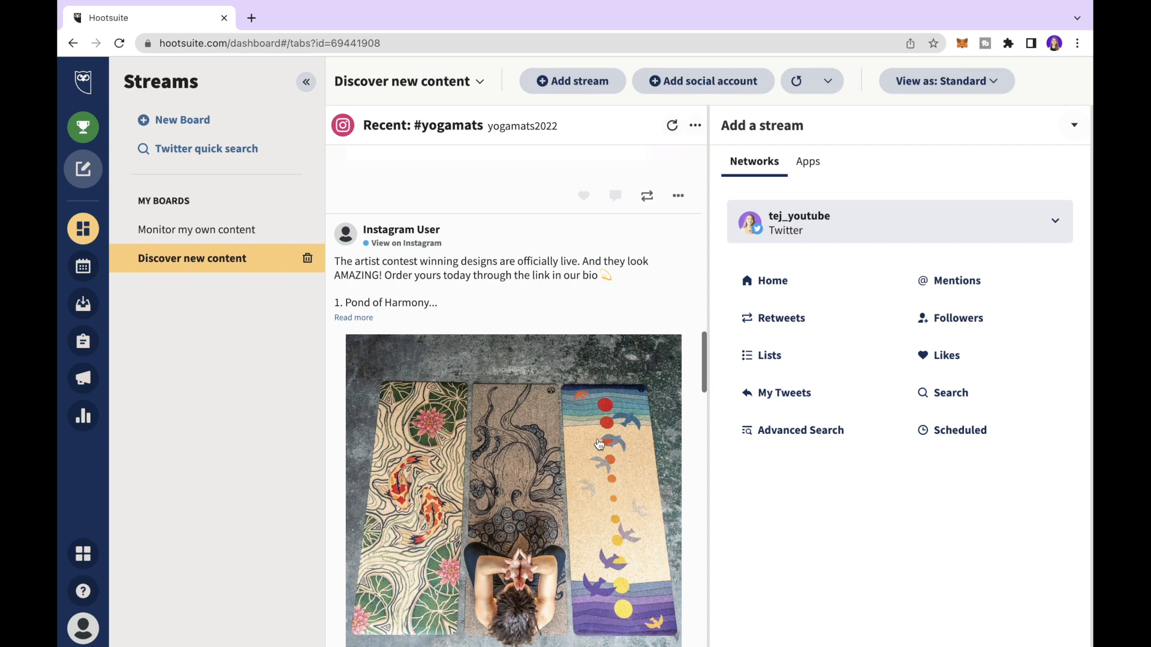
- Scroll up and down through the #yogamats stream
{"action": "scroll", "coordinate": [599, 444], "scroll_direction": "up", "scroll_amount": 5}
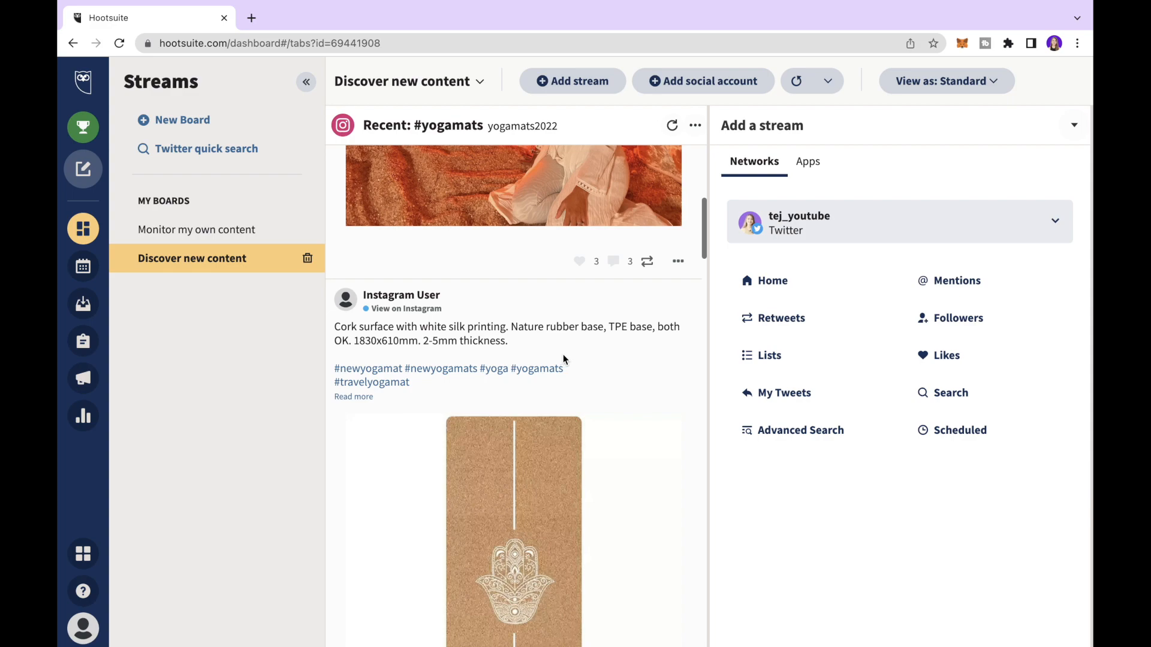
{"action": "scroll", "coordinate": [563, 354], "scroll_direction": "up", "scroll_amount": 5}
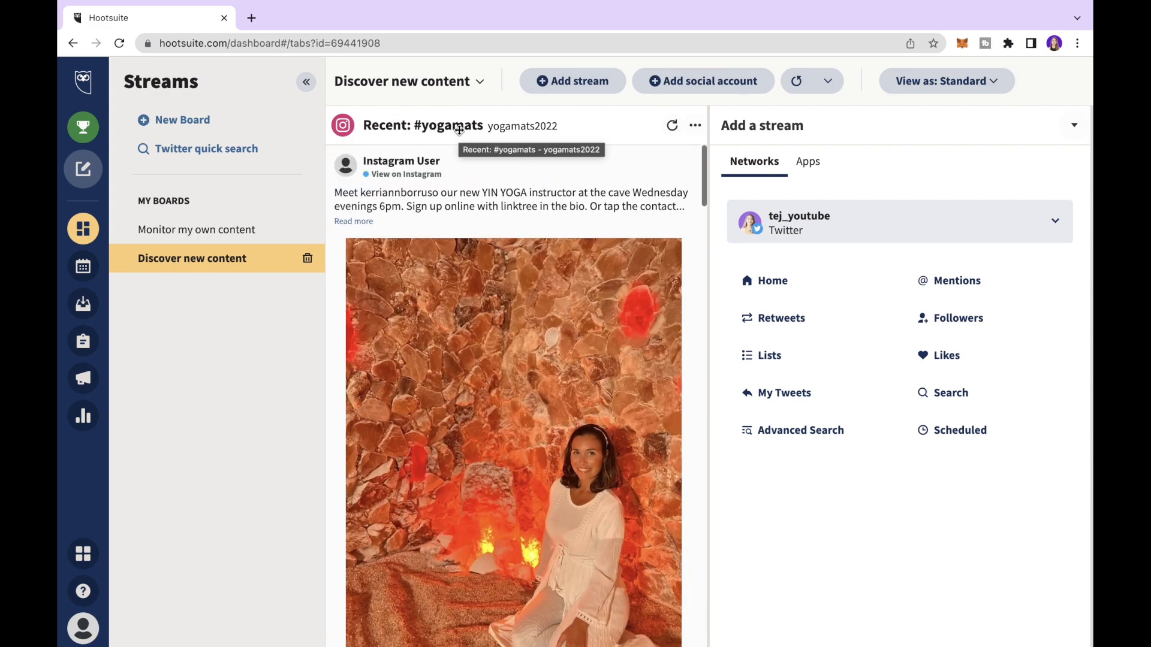
{"action": "scroll", "coordinate": [469, 327], "scroll_direction": "down", "scroll_amount": 15}
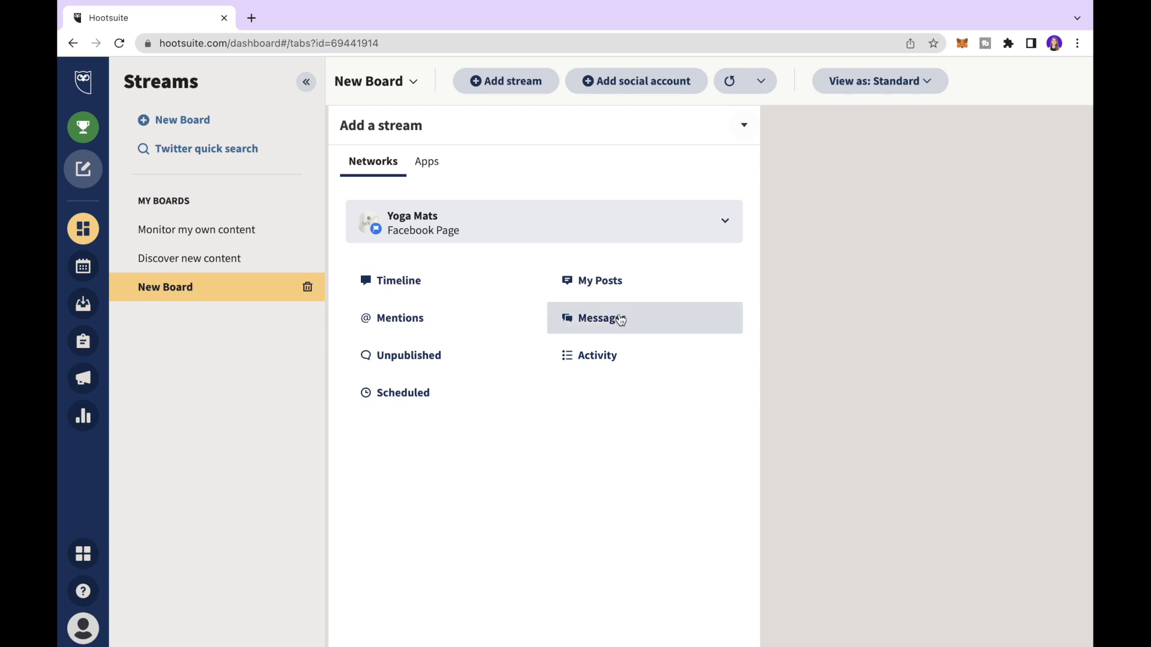
- Add a Scheduled stream for the Yoga Mats Facebook Page and browse its Test 2 and Jul 5 posts
{"action": "left_click", "coordinate": [403, 395]}
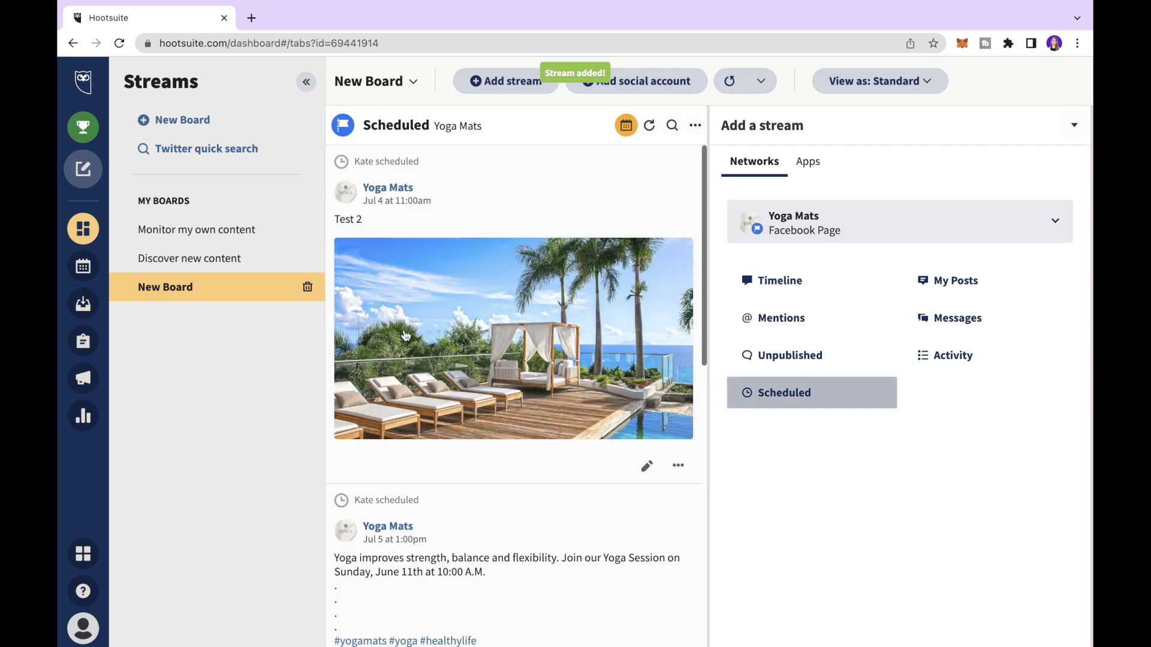
{"action": "scroll", "coordinate": [406, 336], "scroll_direction": "down", "scroll_amount": 7}
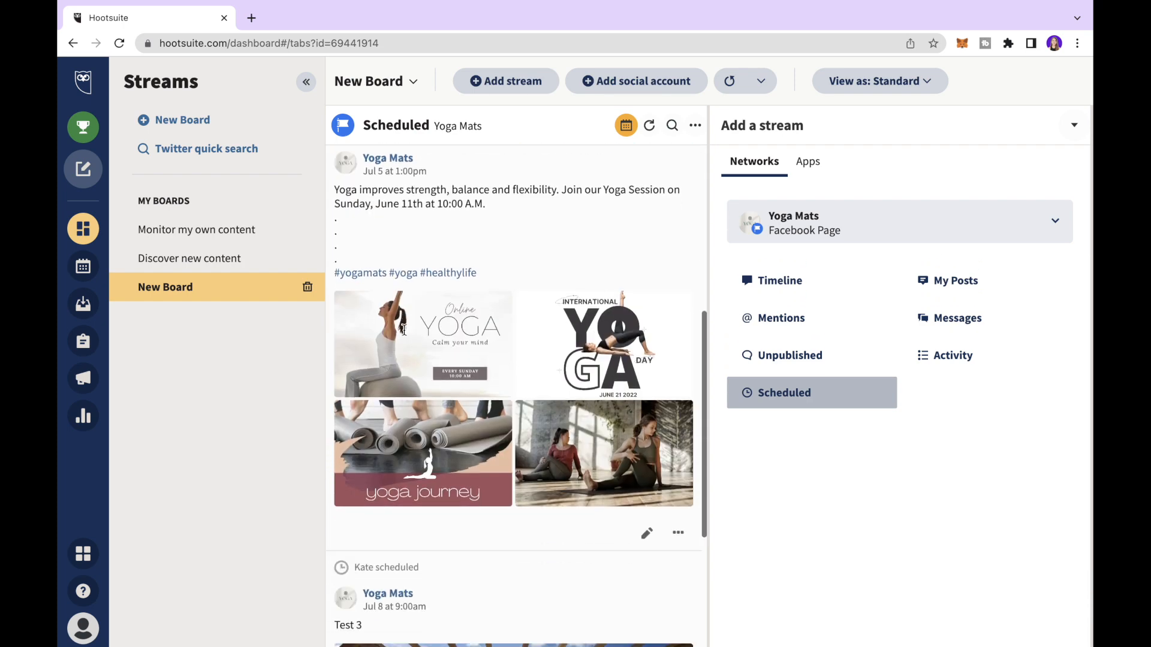
{"action": "scroll", "coordinate": [406, 336], "scroll_direction": "up", "scroll_amount": 1}
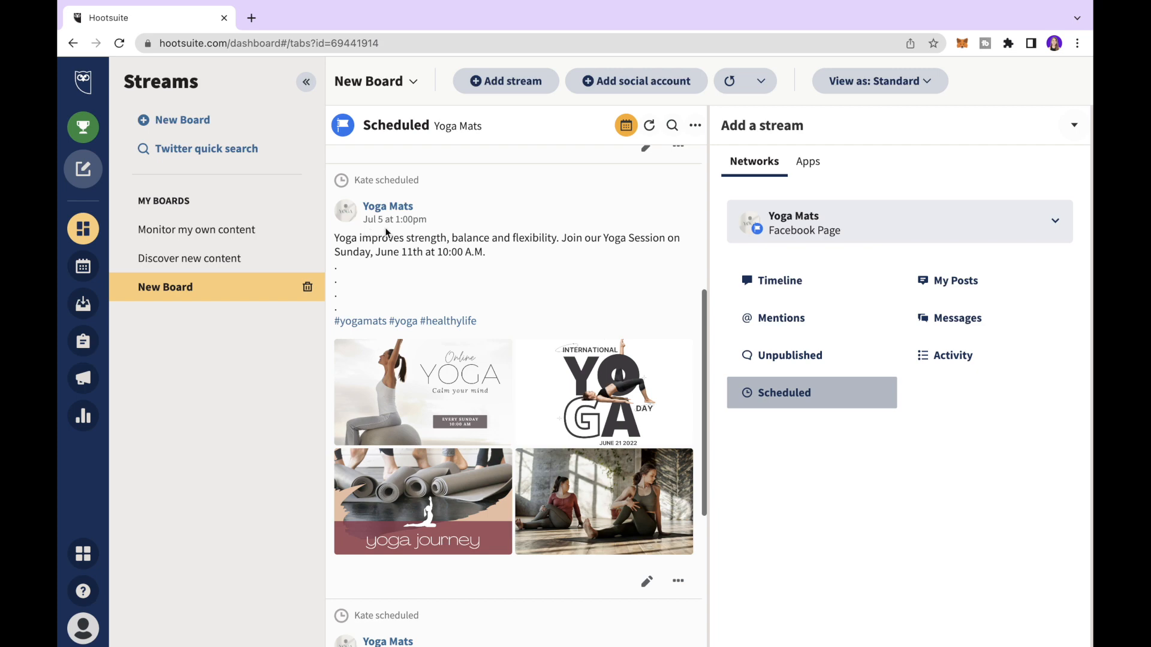
{"action": "scroll", "coordinate": [581, 510], "scroll_direction": "down", "scroll_amount": 1}
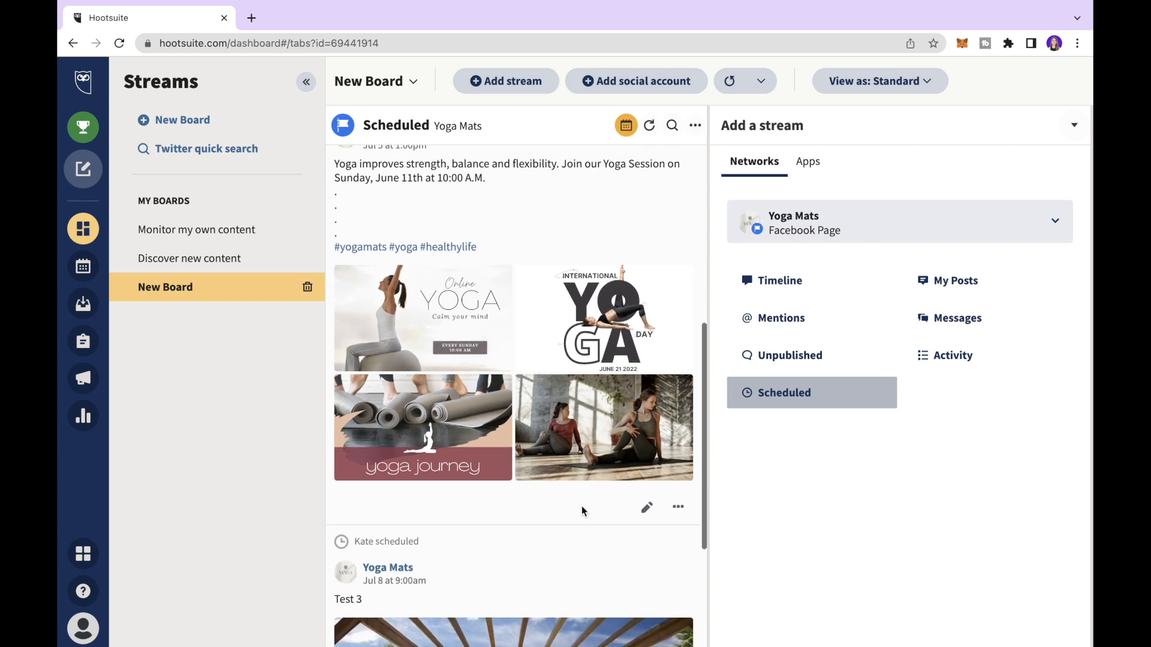
{"action": "scroll", "coordinate": [581, 510], "scroll_direction": "down", "scroll_amount": 3}
{"action": "scroll", "coordinate": [555, 379], "scroll_direction": "up", "scroll_amount": 10}
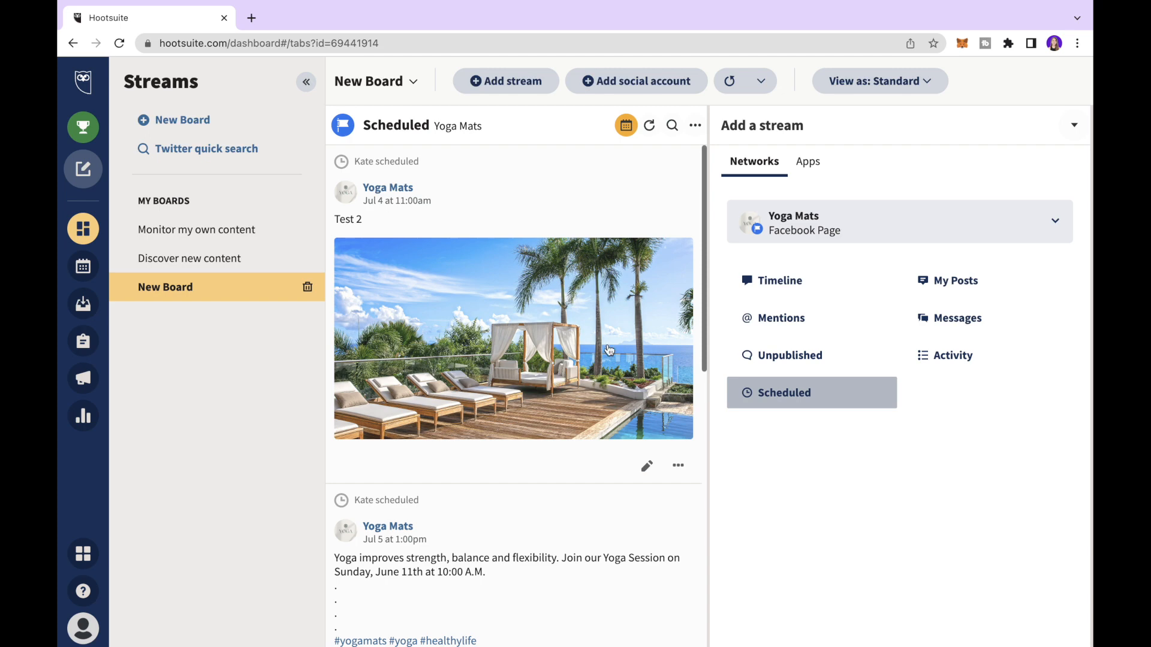
- Try the compact post layout, then return the posts to the standard layout
{"action": "left_click", "coordinate": [876, 81]}
{"action": "left_click", "coordinate": [863, 120]}
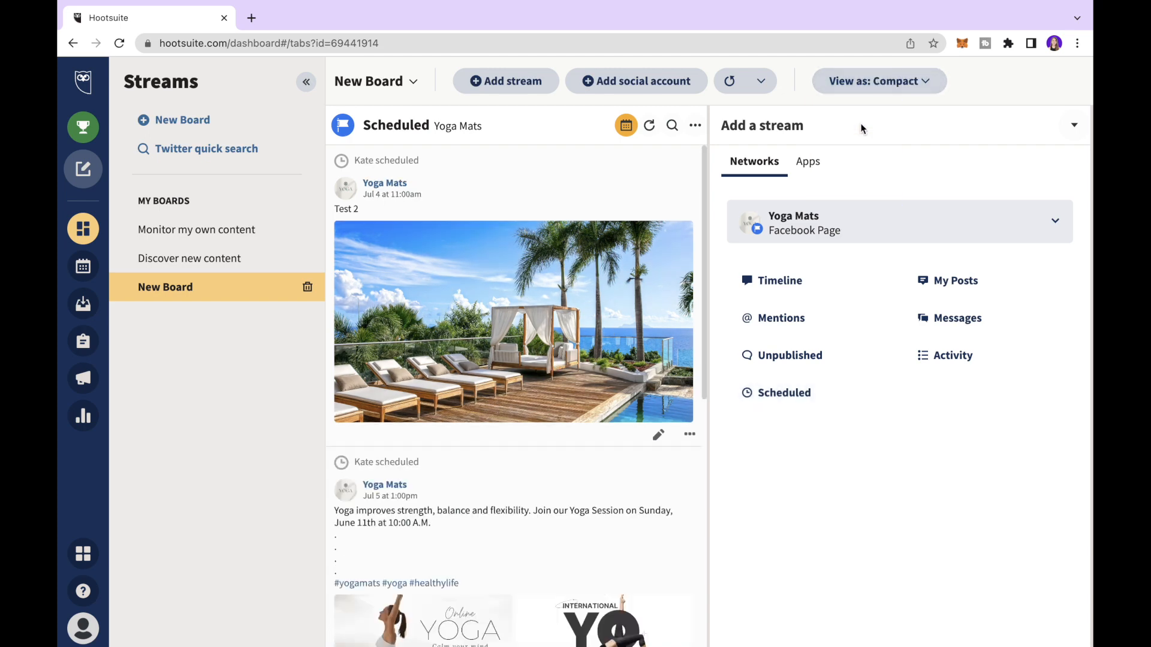
{"action": "left_click", "coordinate": [880, 80]}
{"action": "left_click", "coordinate": [856, 151]}
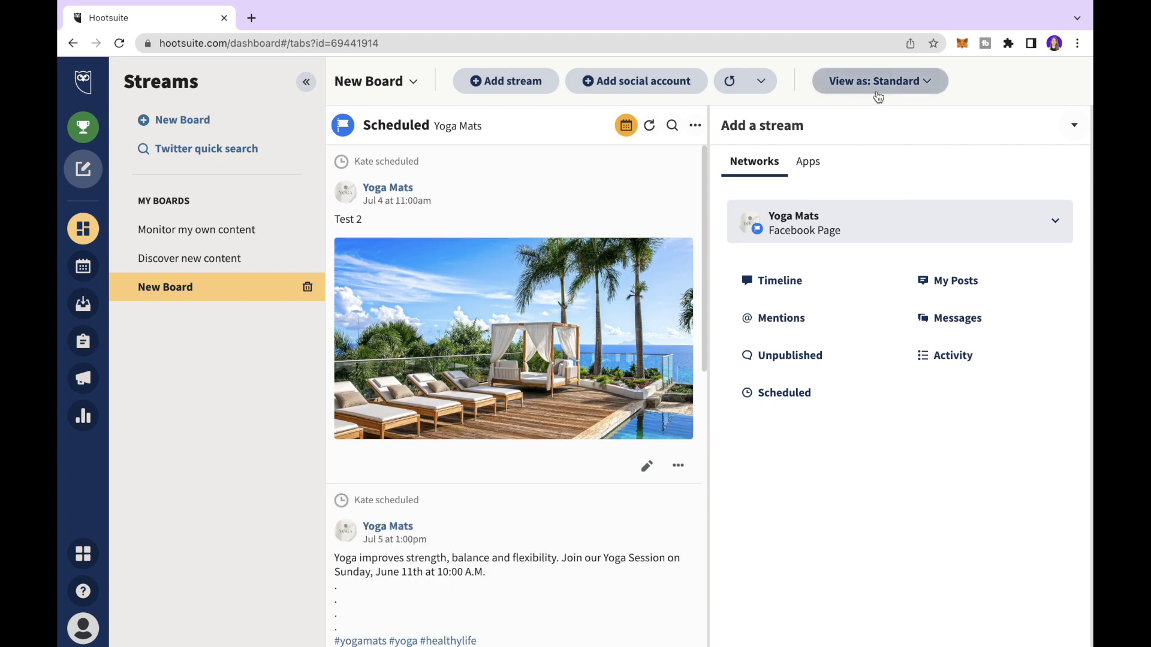
- On the Monitor my own content board, try compact, then set the streams to Comfortable
{"action": "left_click", "coordinate": [191, 233]}
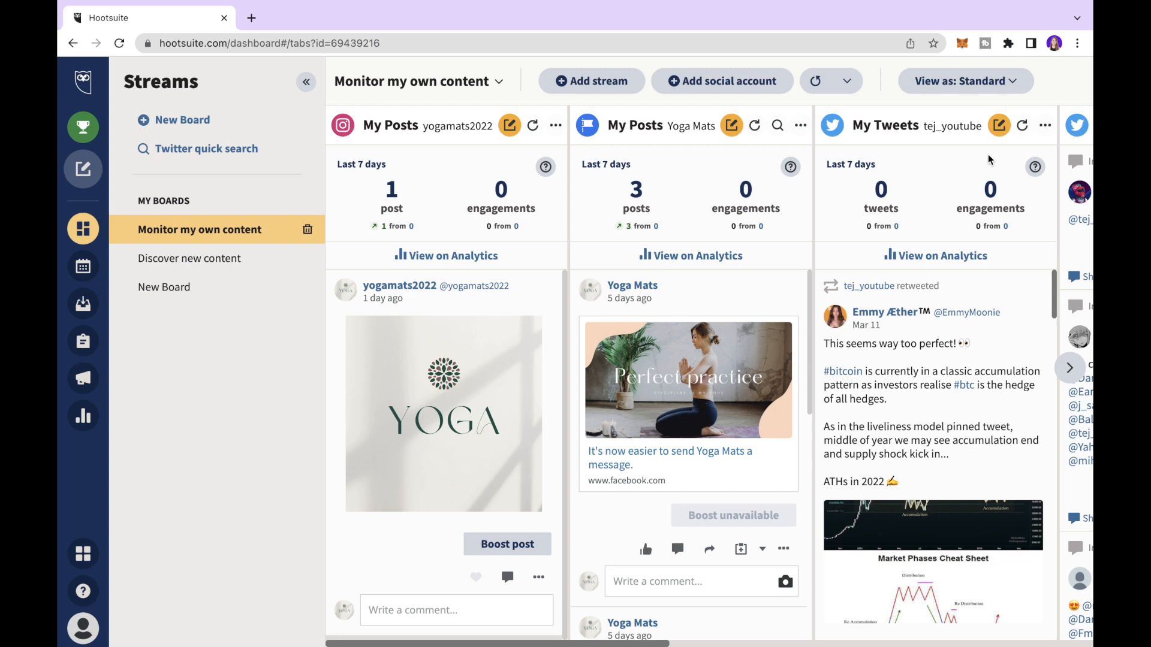
{"action": "left_click", "coordinate": [938, 82]}
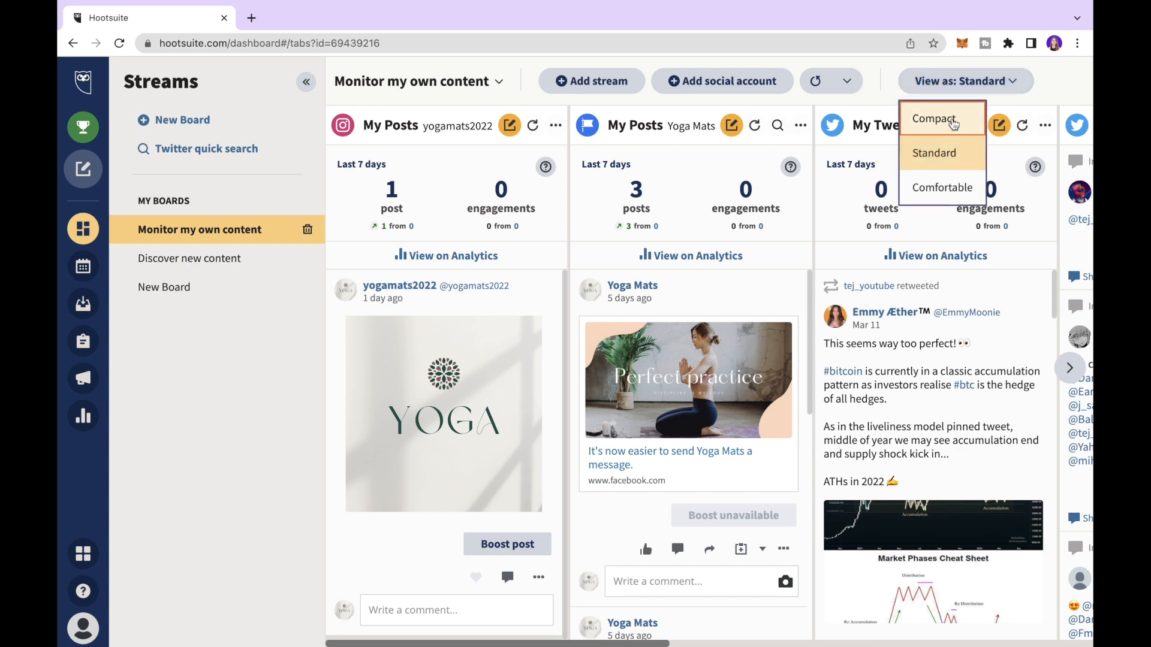
{"action": "left_click", "coordinate": [950, 116]}
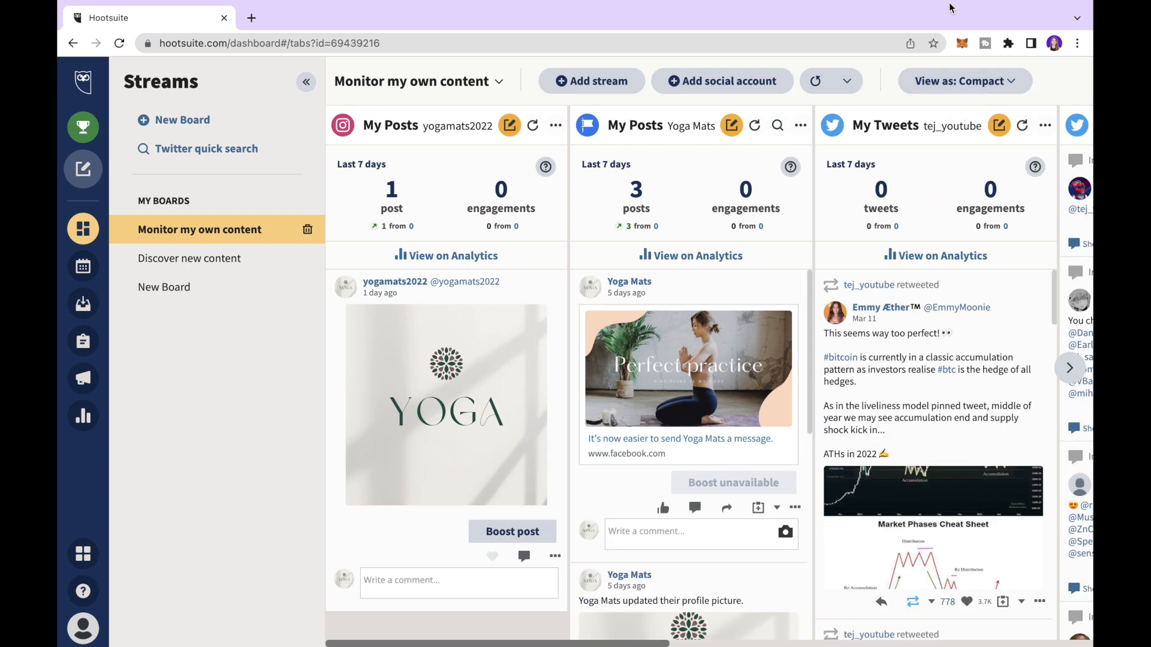
{"action": "left_click", "coordinate": [951, 81]}
{"action": "left_click", "coordinate": [956, 173]}
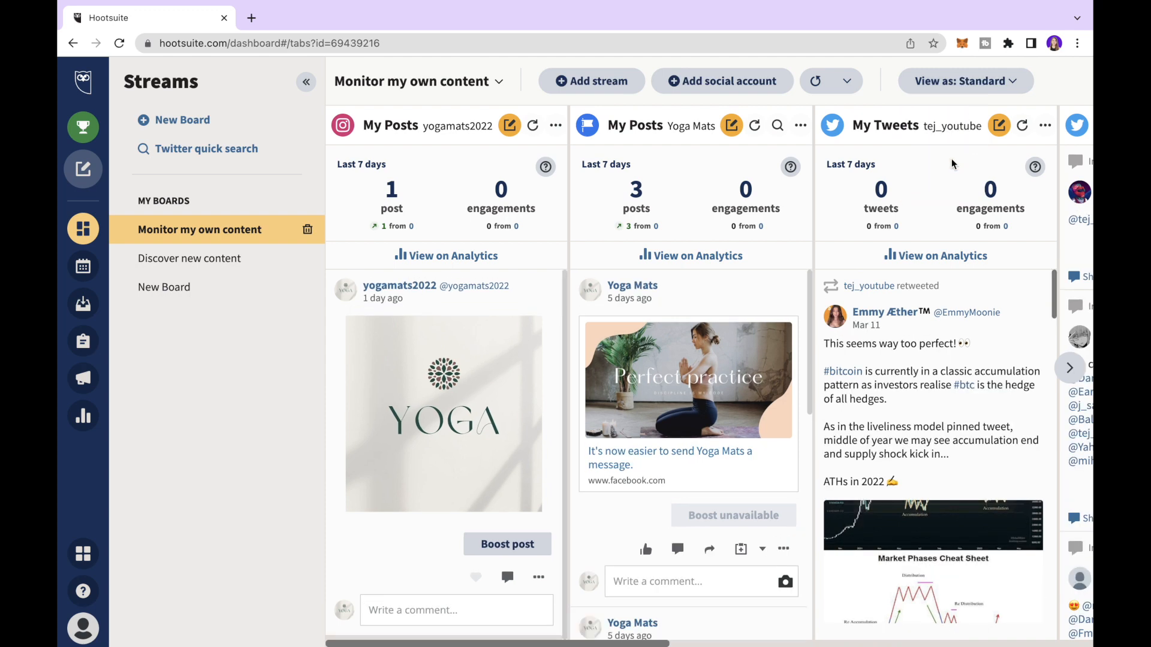
{"action": "left_click", "coordinate": [936, 84]}
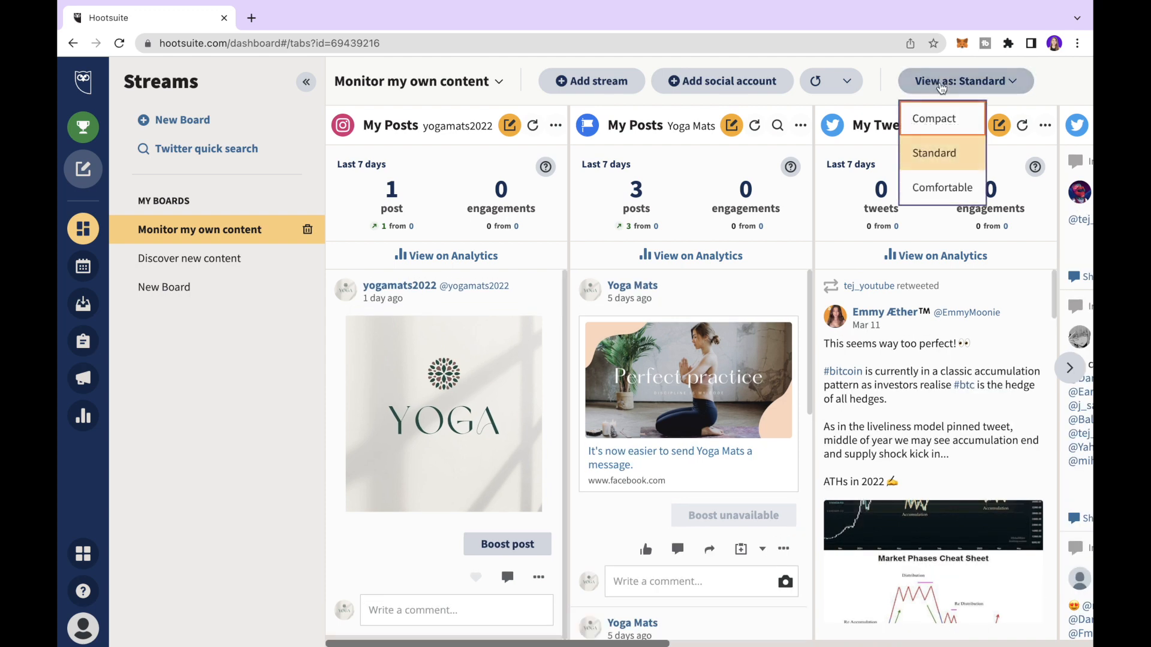
{"action": "left_click", "coordinate": [934, 187]}
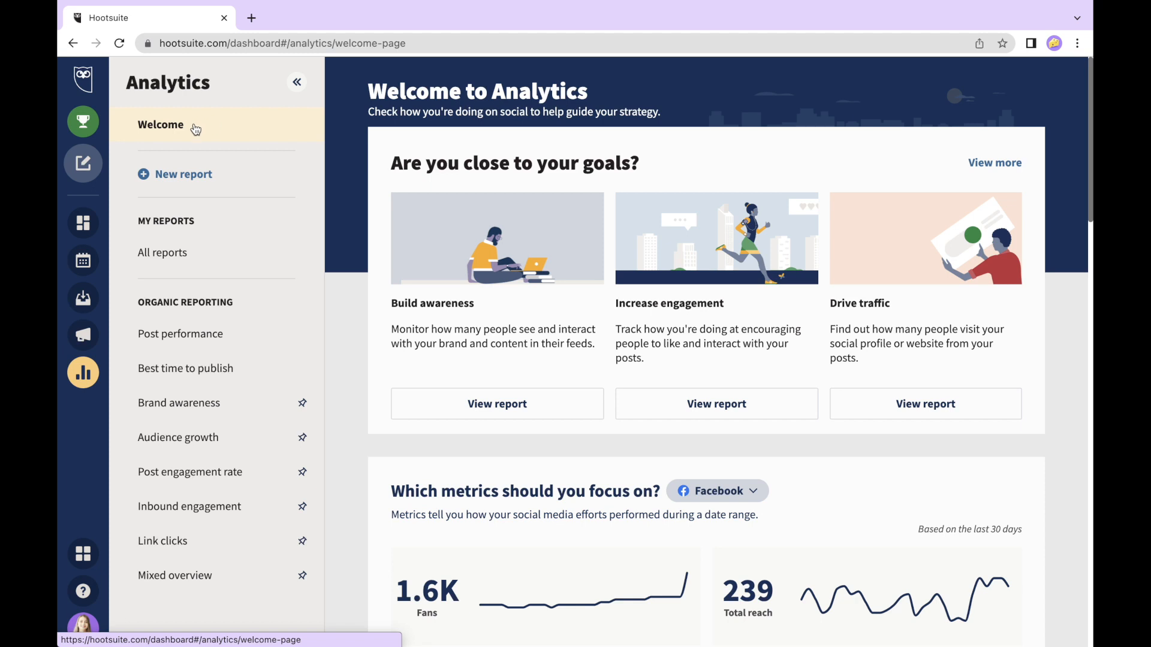
- Scroll down to the Facebook metrics and open the full Facebook report
{"action": "scroll", "coordinate": [629, 219], "scroll_direction": "down", "scroll_amount": 5}
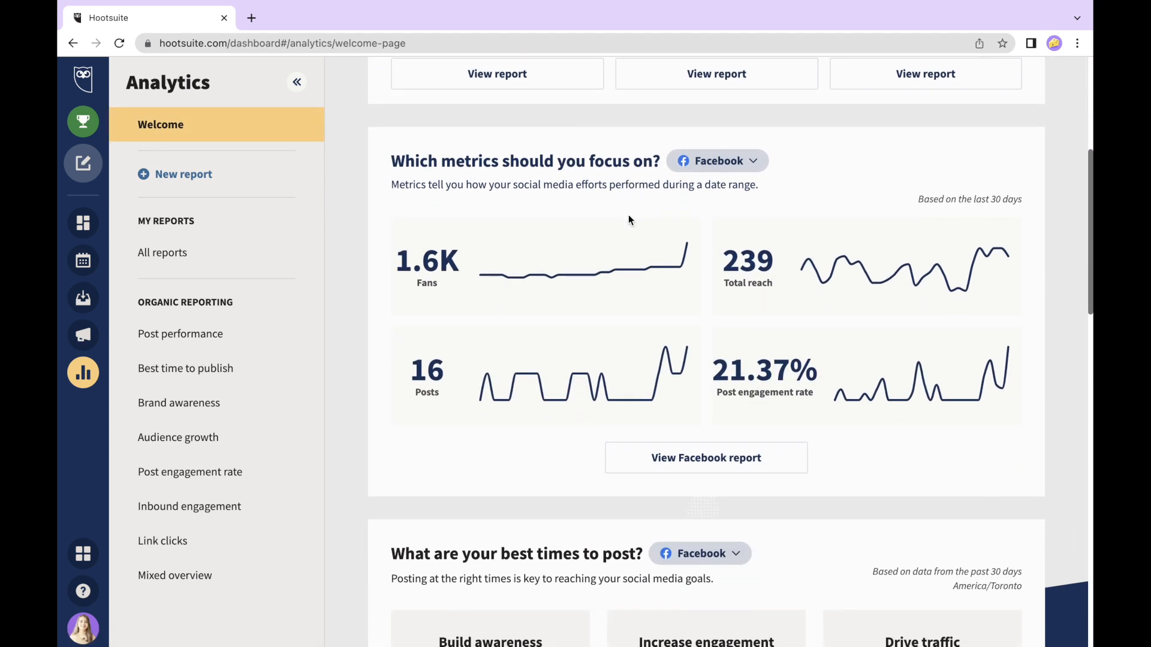
{"action": "scroll", "coordinate": [628, 219], "scroll_direction": "down", "scroll_amount": 1}
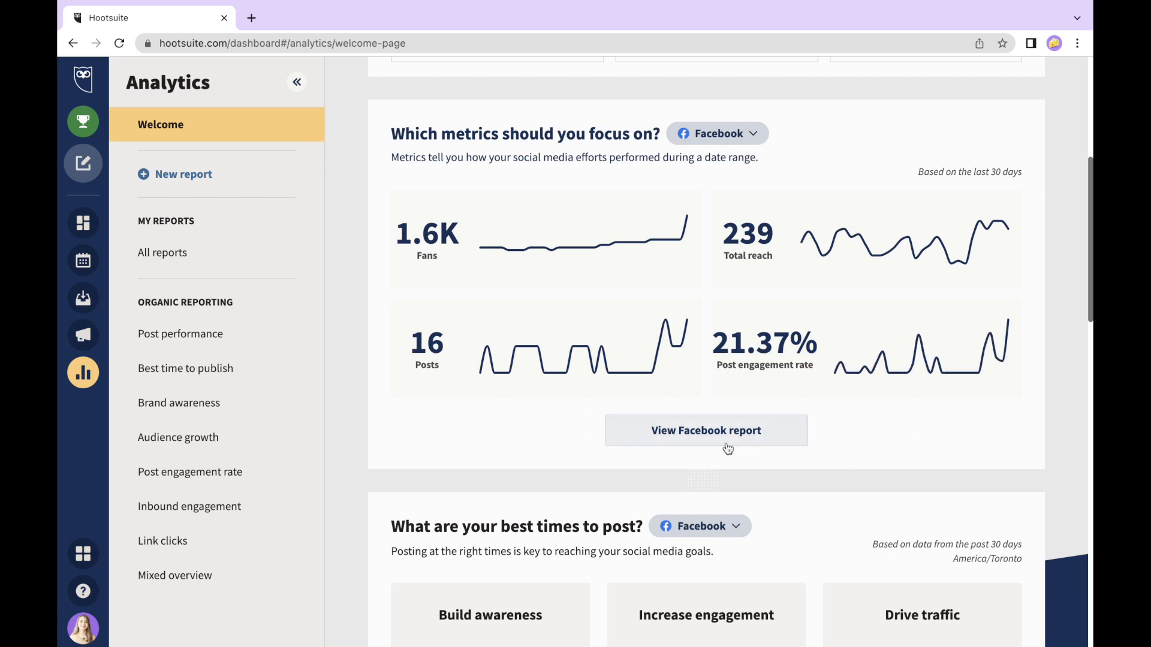
{"action": "left_click", "coordinate": [673, 439]}
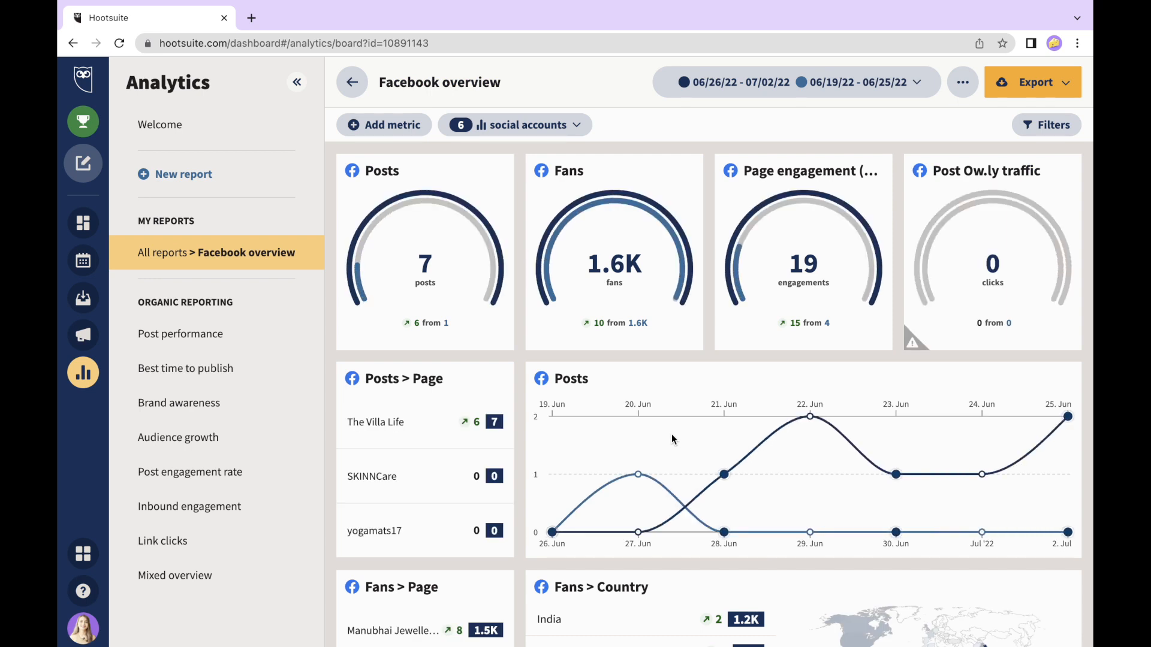
{"action": "scroll", "coordinate": [672, 435], "scroll_direction": "down", "scroll_amount": 1}
{"action": "scroll", "coordinate": [672, 435], "scroll_direction": "up", "scroll_amount": 1}
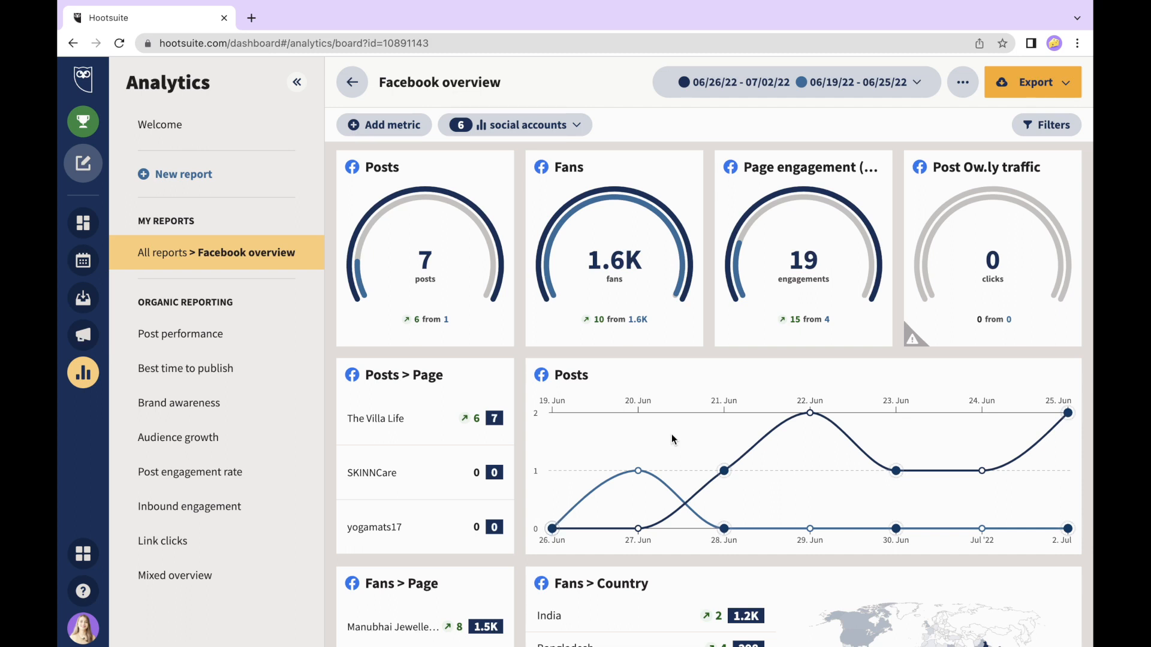
{"action": "left_click", "coordinate": [577, 133]}
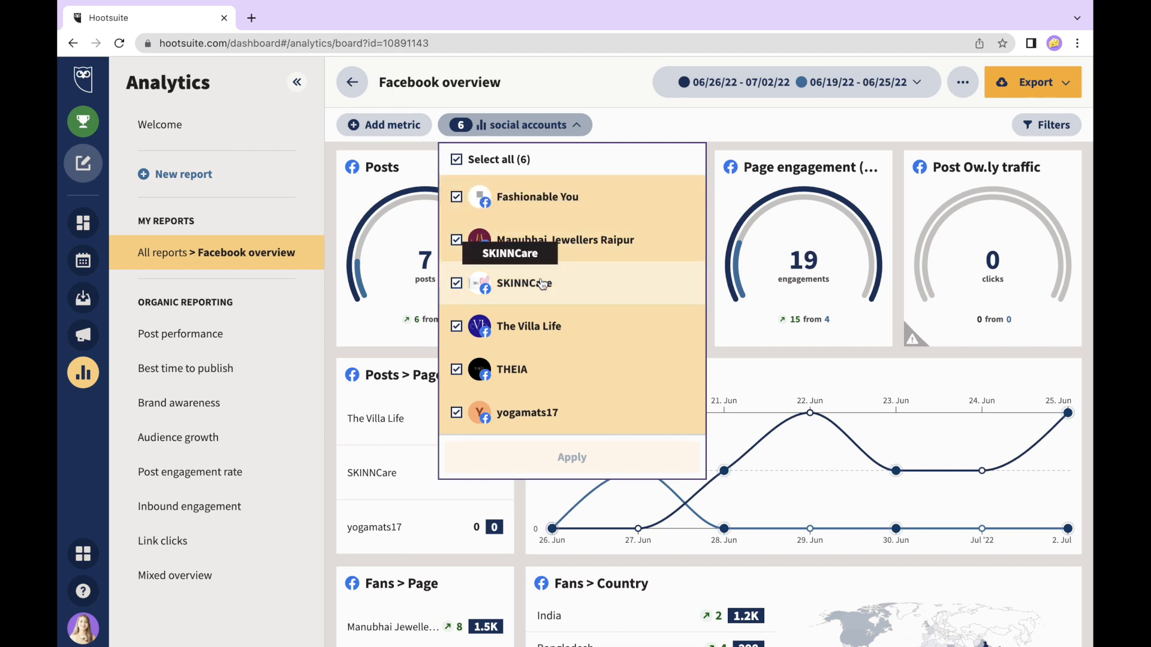
{"action": "key", "text": "Escape"}
{"action": "scroll", "coordinate": [479, 215], "scroll_direction": "down", "scroll_amount": 1}
{"action": "scroll", "coordinate": [479, 215], "scroll_direction": "up", "scroll_amount": 1}
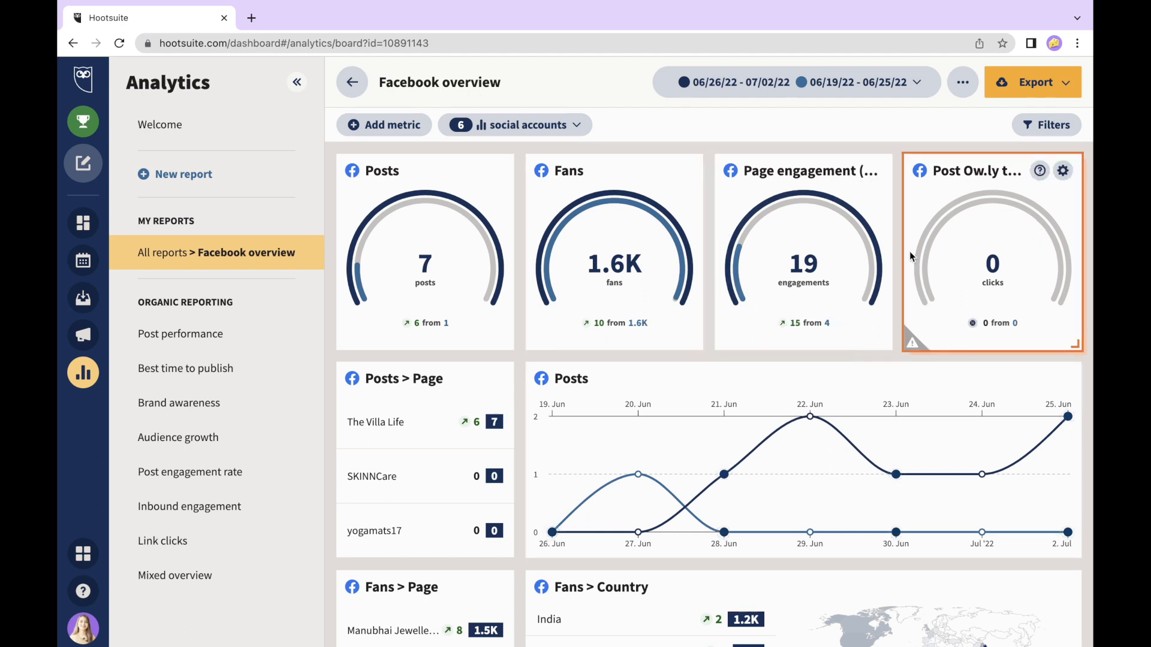
{"action": "scroll", "coordinate": [472, 403], "scroll_direction": "down", "scroll_amount": 2}
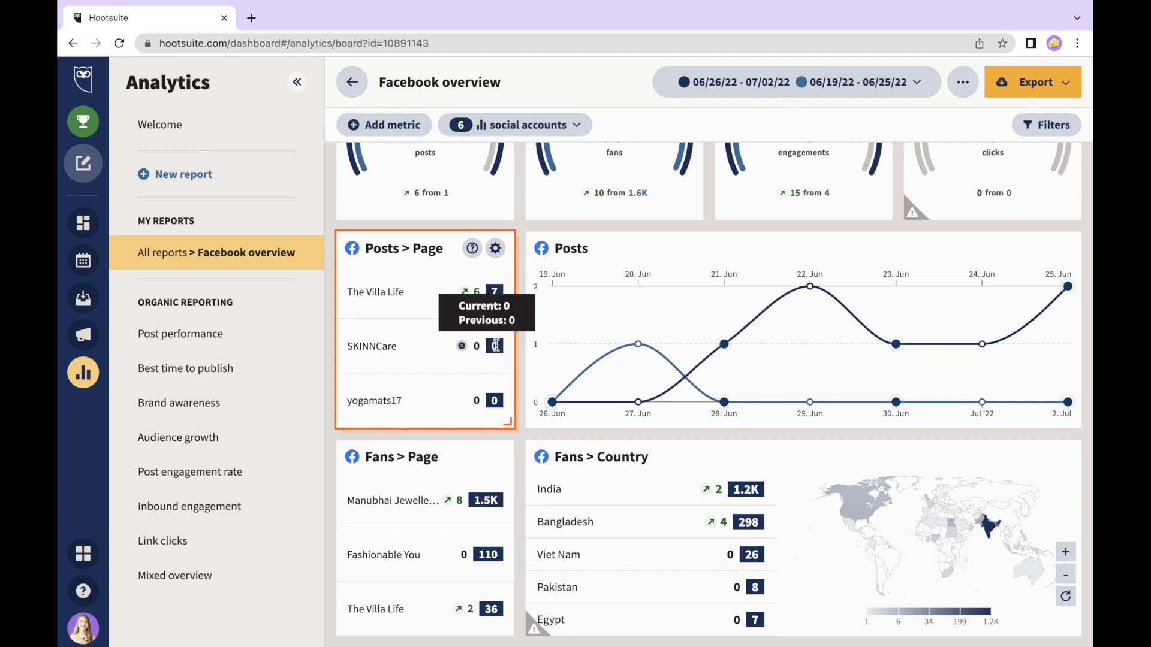
{"action": "scroll", "coordinate": [603, 338], "scroll_direction": "down", "scroll_amount": 1}
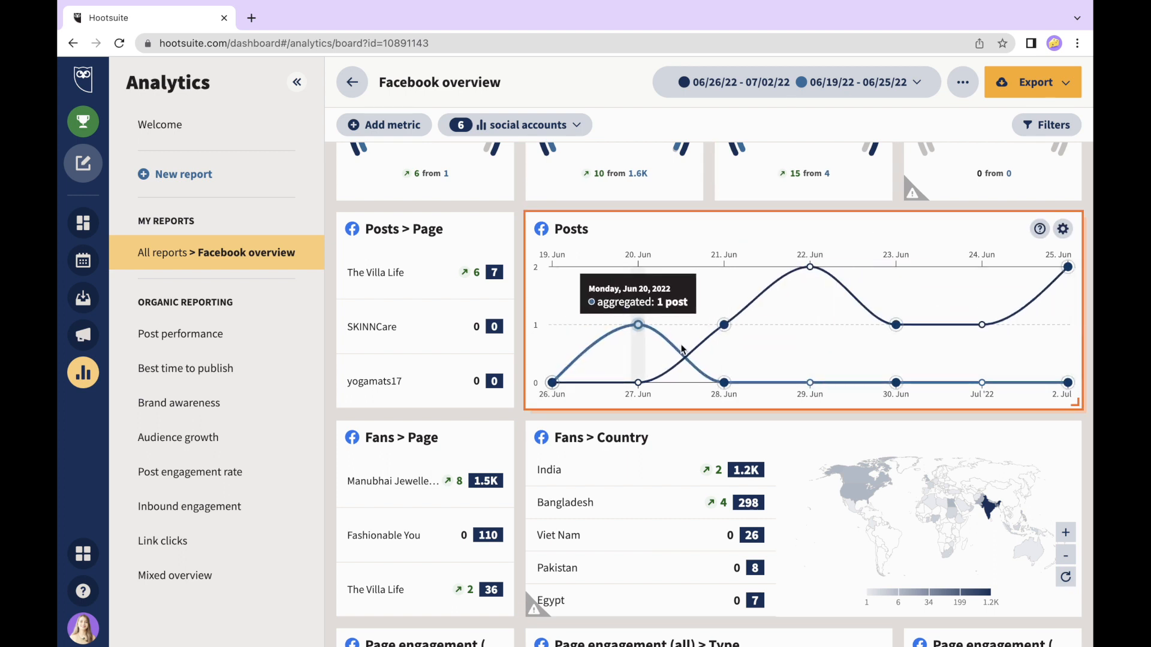
{"action": "scroll", "coordinate": [665, 336], "scroll_direction": "down", "scroll_amount": 4}
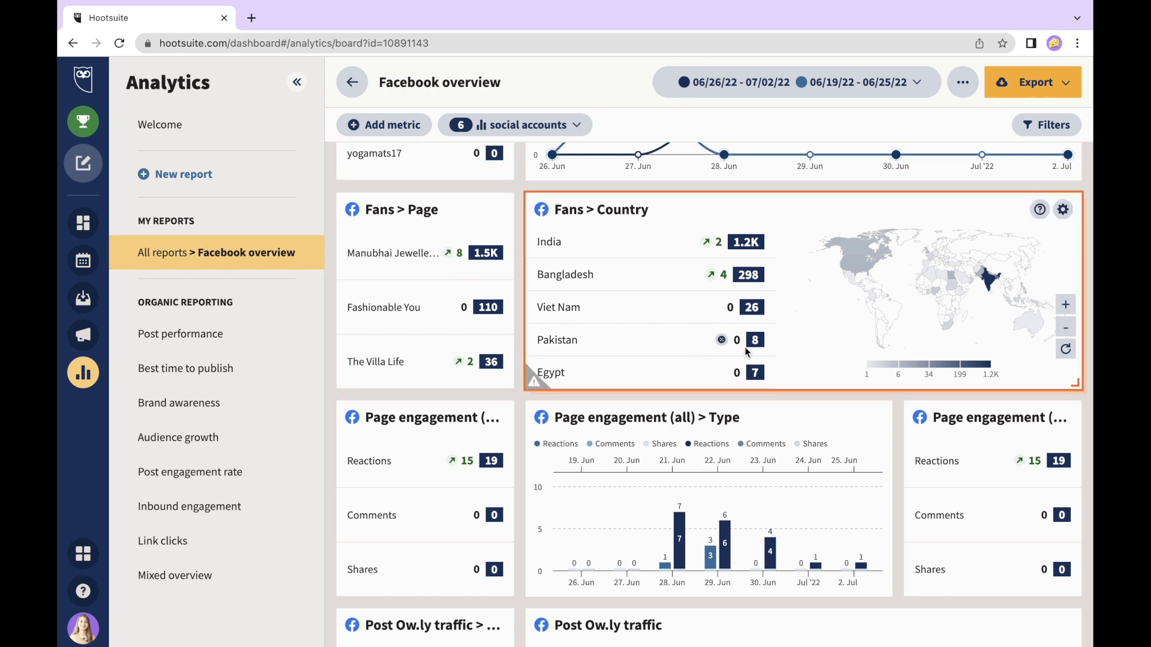
{"action": "mouse_move", "coordinate": [745, 349]}
{"action": "scroll", "coordinate": [537, 306], "scroll_direction": "down", "scroll_amount": 5}
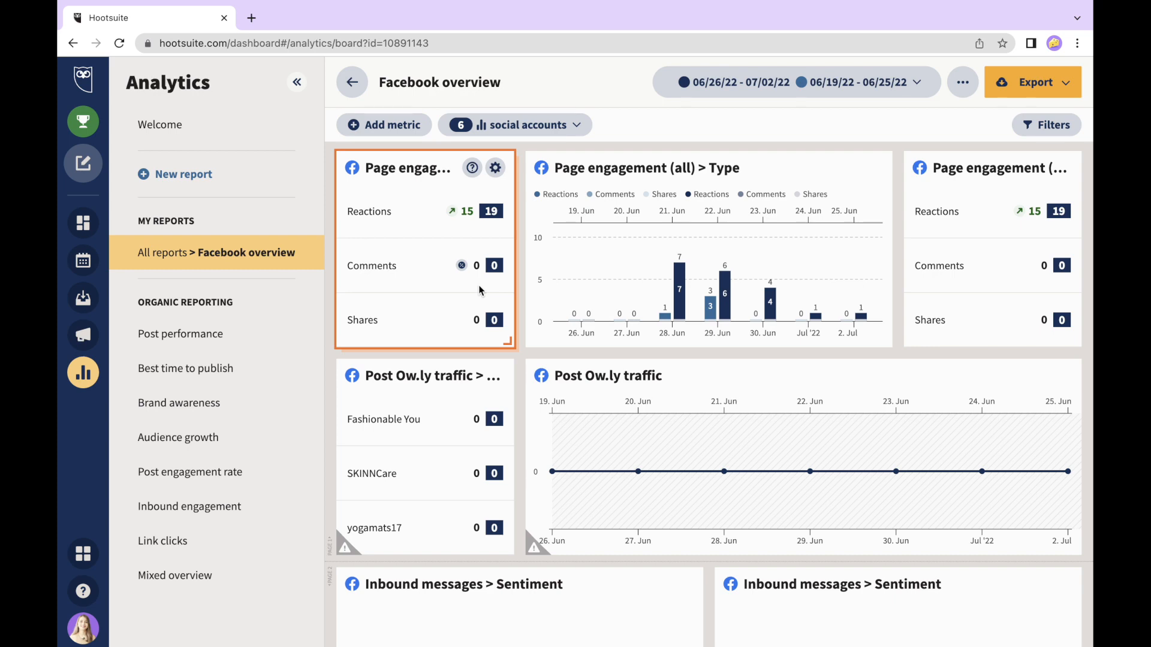
{"action": "scroll", "coordinate": [700, 420], "scroll_direction": "down", "scroll_amount": 5}
{"action": "scroll", "coordinate": [700, 419], "scroll_direction": "down", "scroll_amount": 2}
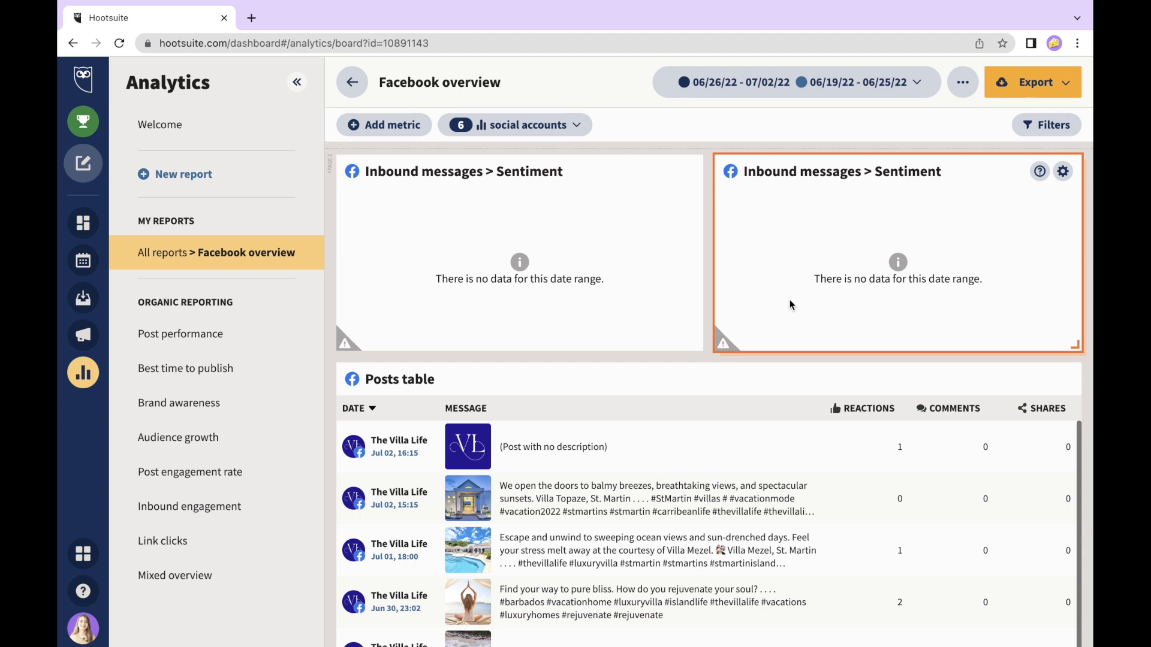
{"action": "scroll", "coordinate": [558, 266], "scroll_direction": "down", "scroll_amount": 2}
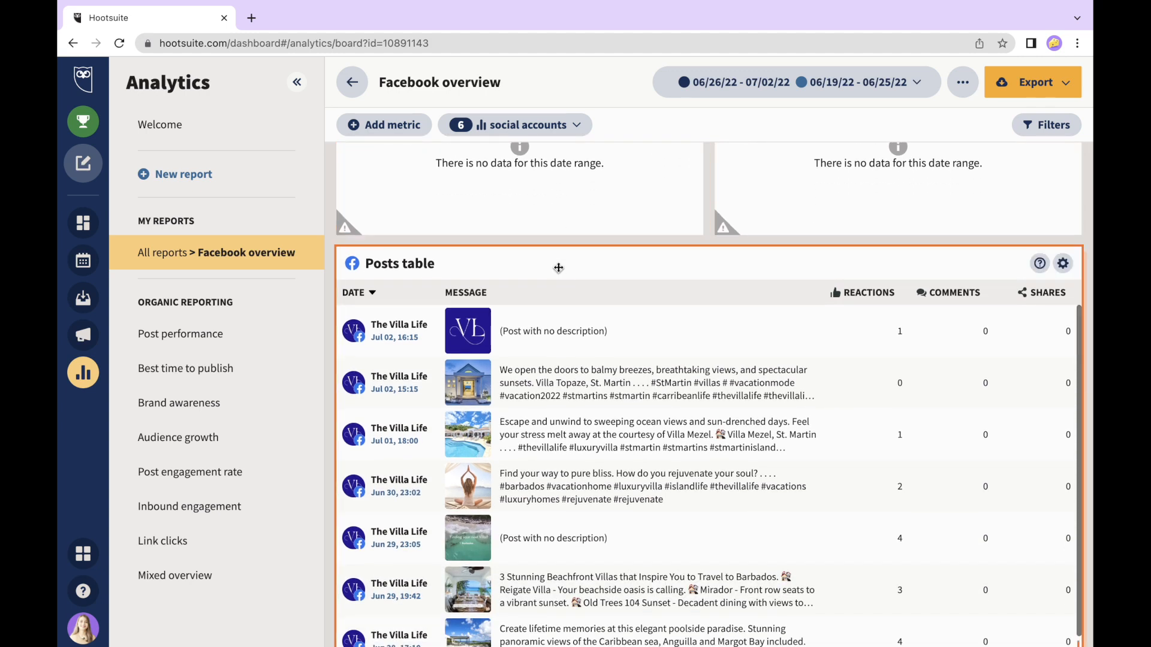
{"action": "scroll", "coordinate": [558, 268], "scroll_direction": "up", "scroll_amount": 4}
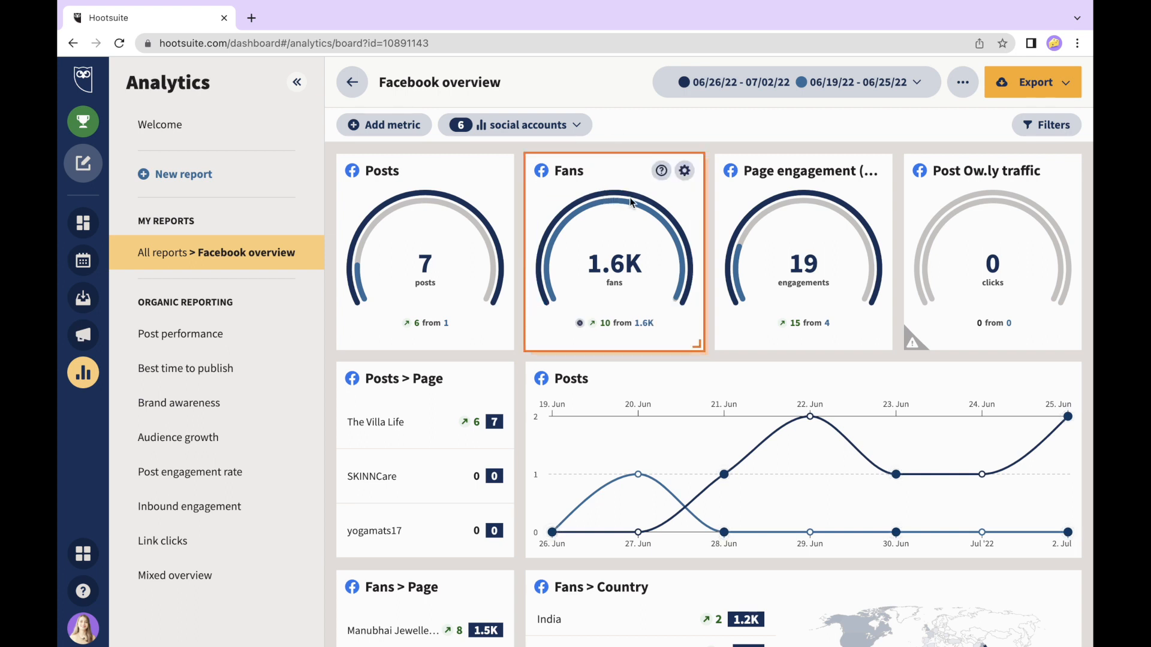
- Retitle the Fans tile 'Followers' and switch it from a gauge to a column chart
{"action": "left_click", "coordinate": [684, 171]}
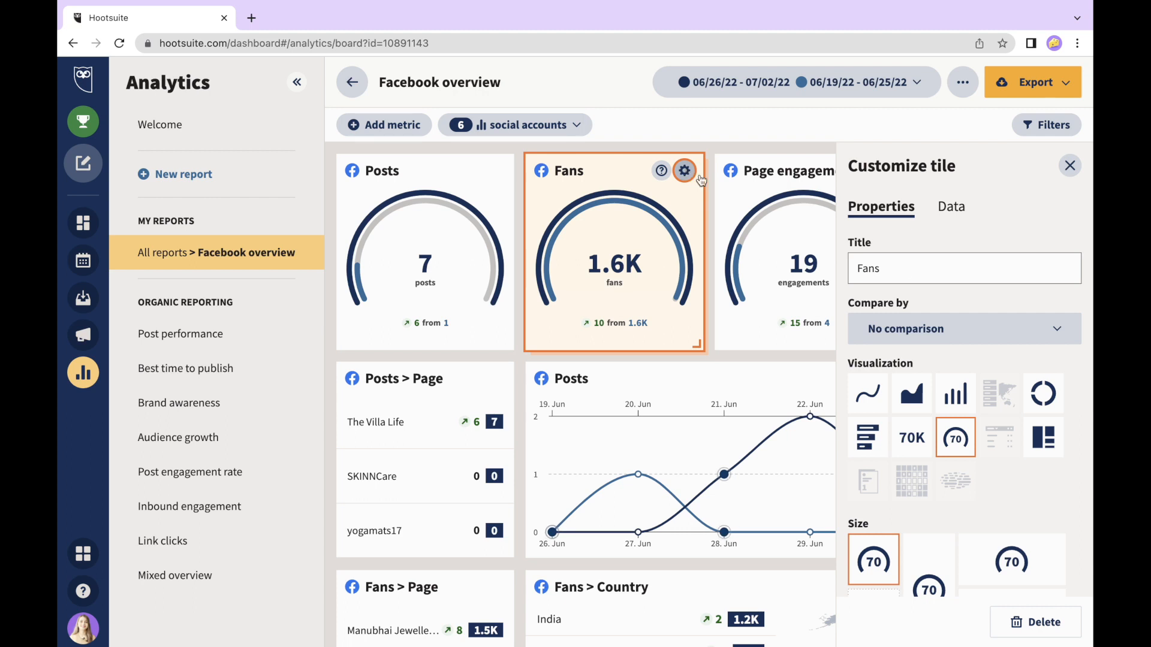
{"action": "double_click", "coordinate": [851, 270]}
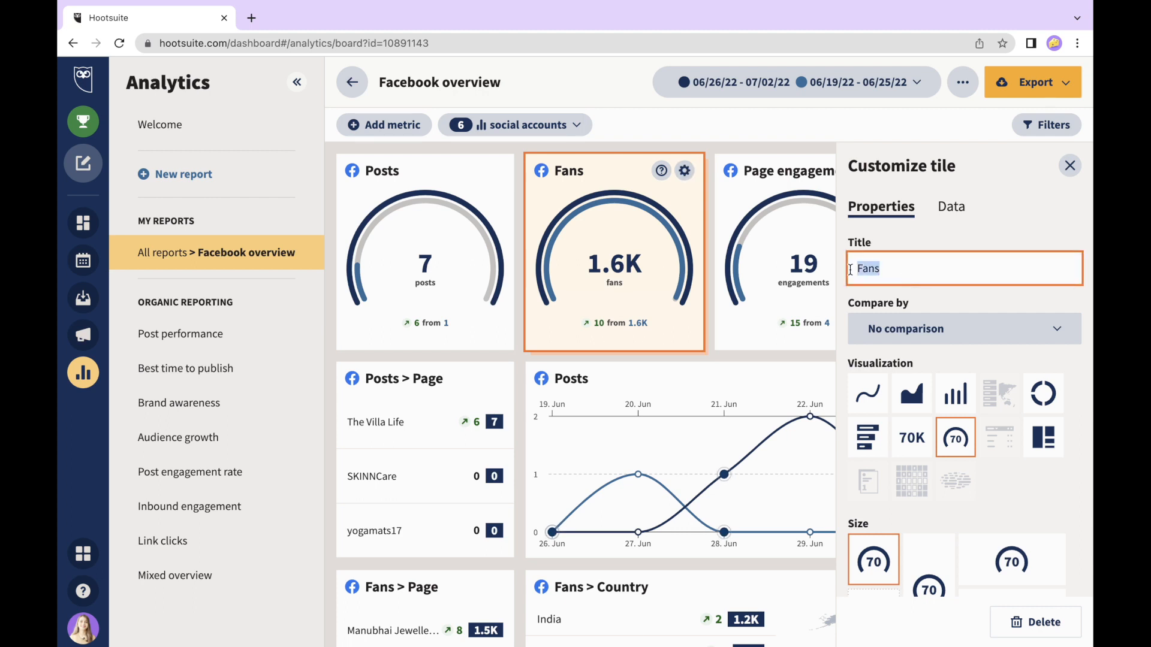
{"action": "type", "text": "F"}
{"action": "scroll", "coordinate": [935, 302], "scroll_direction": "down", "scroll_amount": 2}
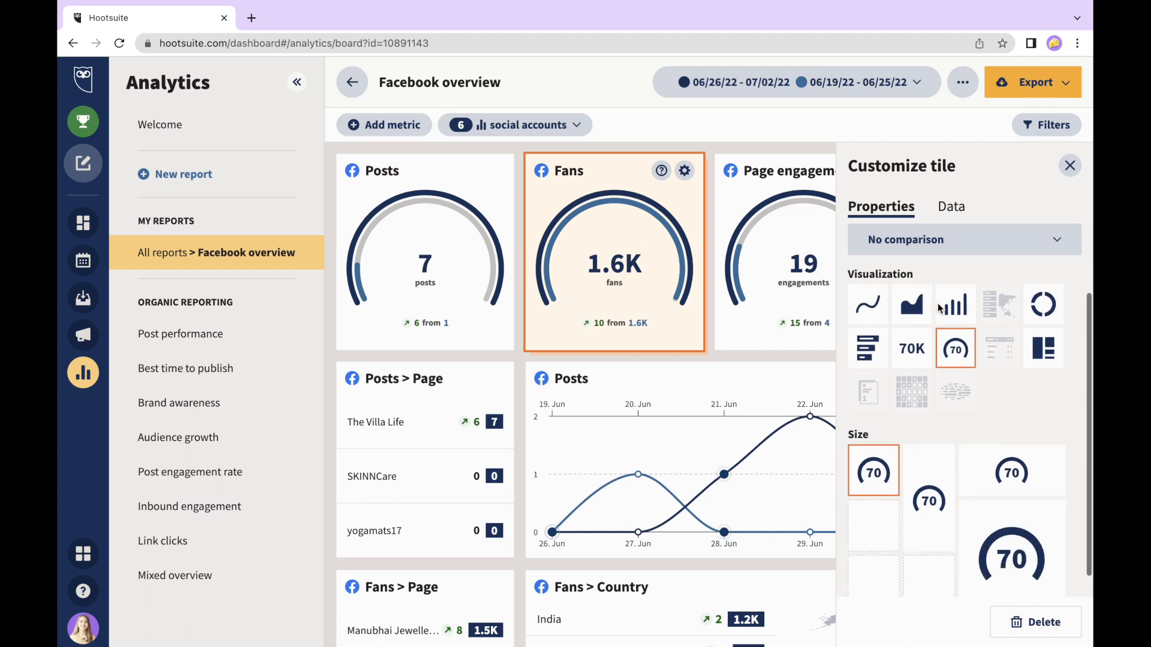
{"action": "left_click", "coordinate": [870, 283]}
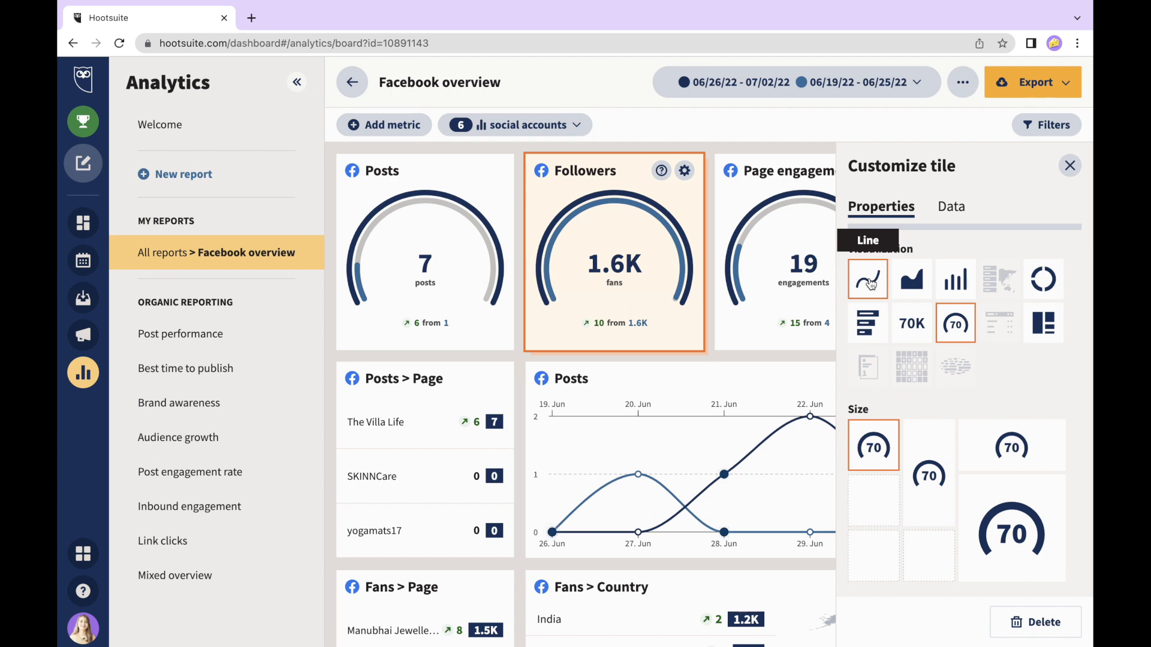
{"action": "left_click", "coordinate": [910, 284]}
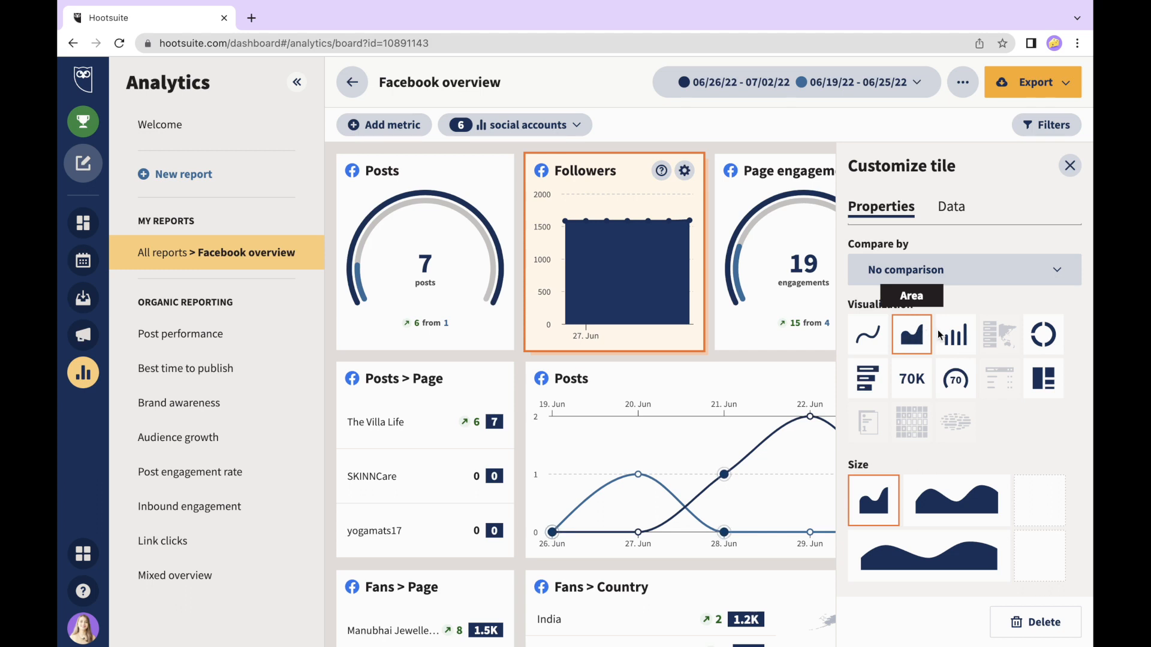
{"action": "left_click", "coordinate": [957, 336]}
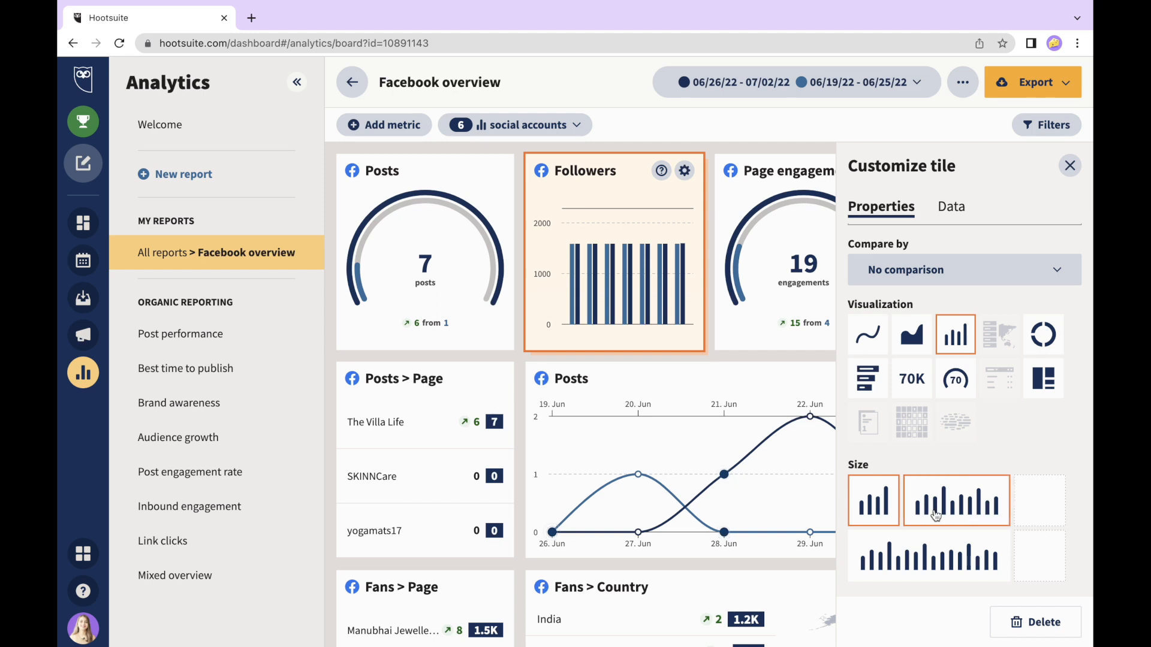
{"action": "scroll", "coordinate": [885, 471], "scroll_direction": "up", "scroll_amount": 1}
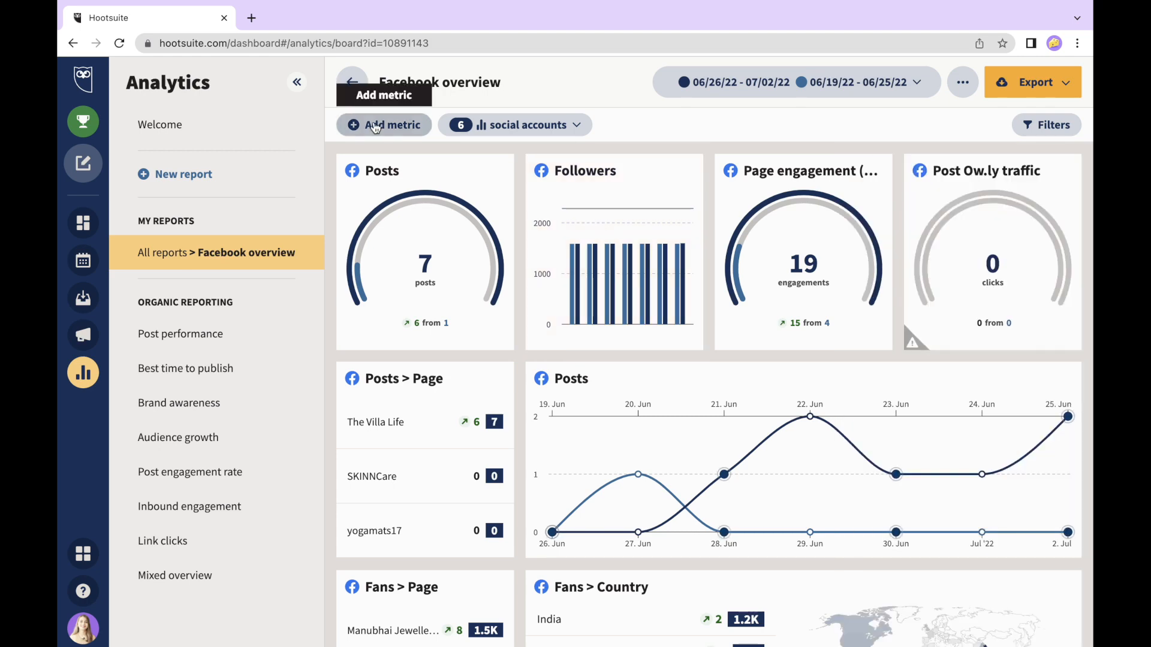
{"action": "scroll", "coordinate": [376, 127], "scroll_direction": "up", "scroll_amount": 3}
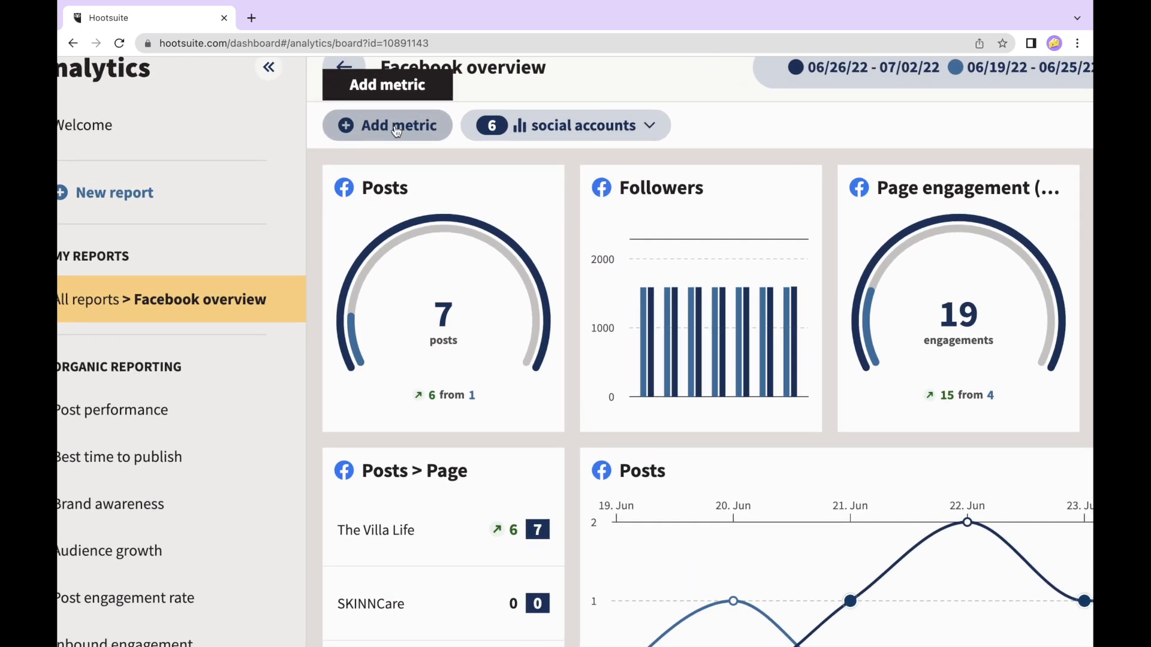
{"action": "left_click", "coordinate": [375, 127]}
{"action": "scroll", "coordinate": [372, 126], "scroll_direction": "down", "scroll_amount": 3}
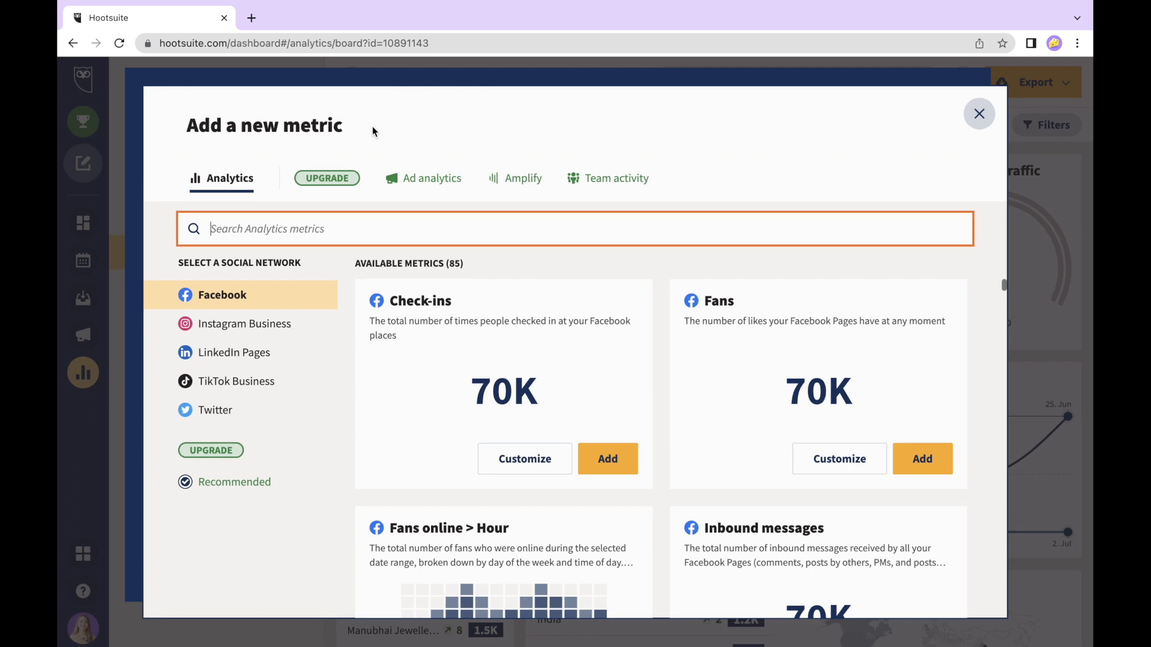
{"action": "scroll", "coordinate": [483, 392], "scroll_direction": "down", "scroll_amount": 2}
{"action": "scroll", "coordinate": [483, 393], "scroll_direction": "up", "scroll_amount": 2}
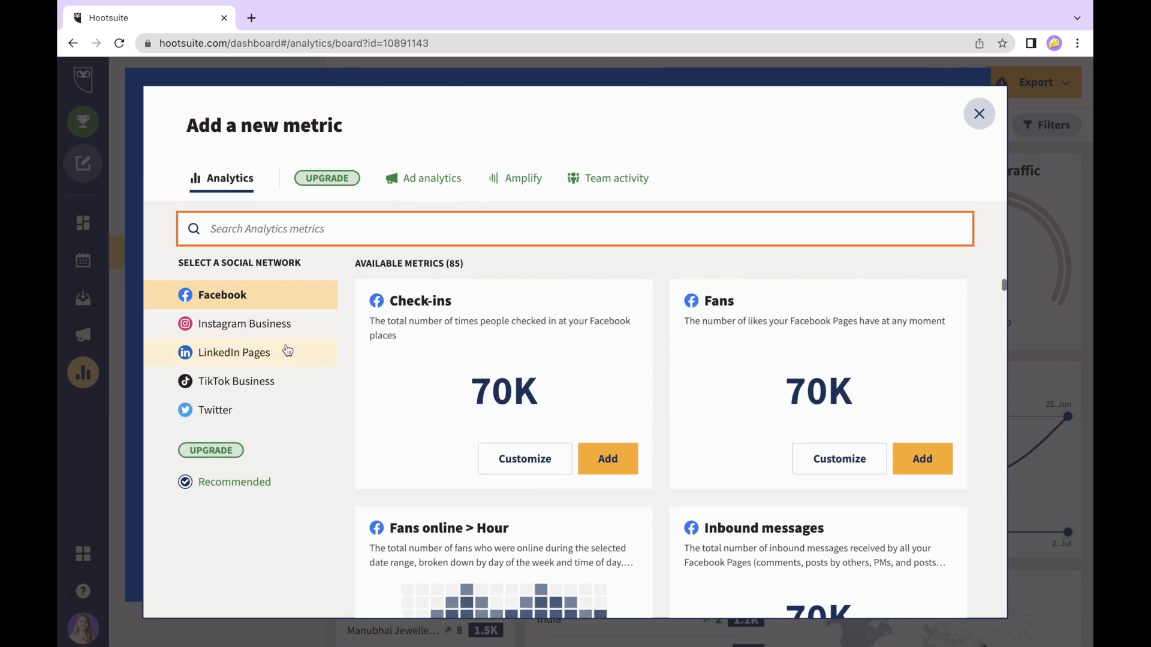
{"action": "left_click", "coordinate": [264, 333]}
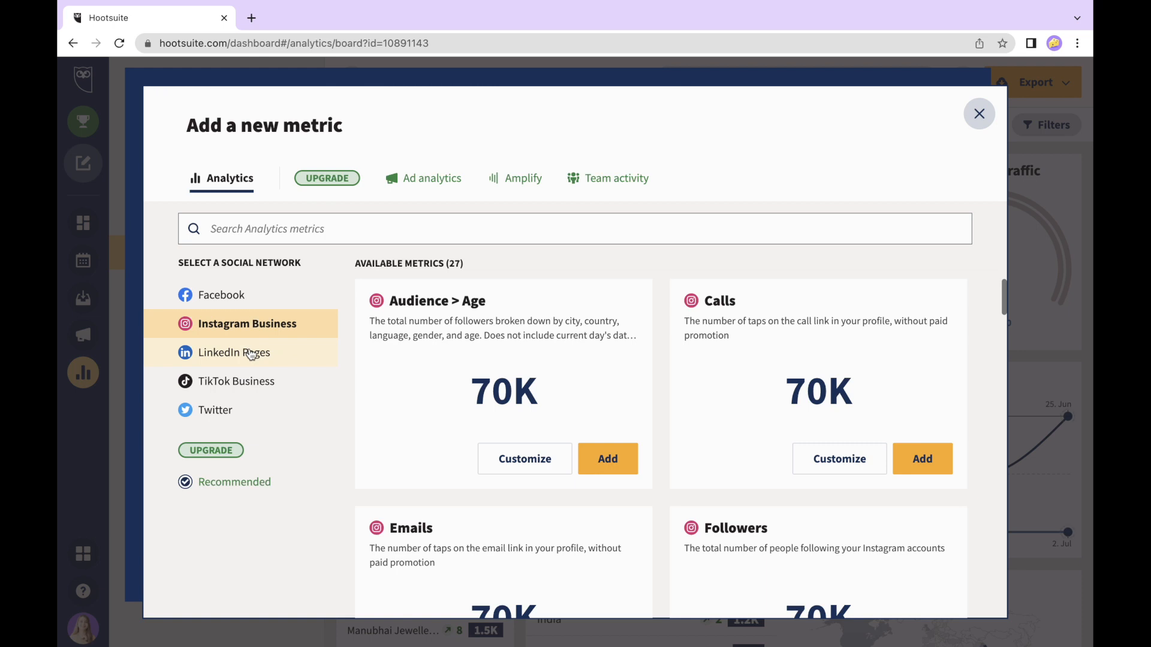
{"action": "left_click", "coordinate": [252, 354]}
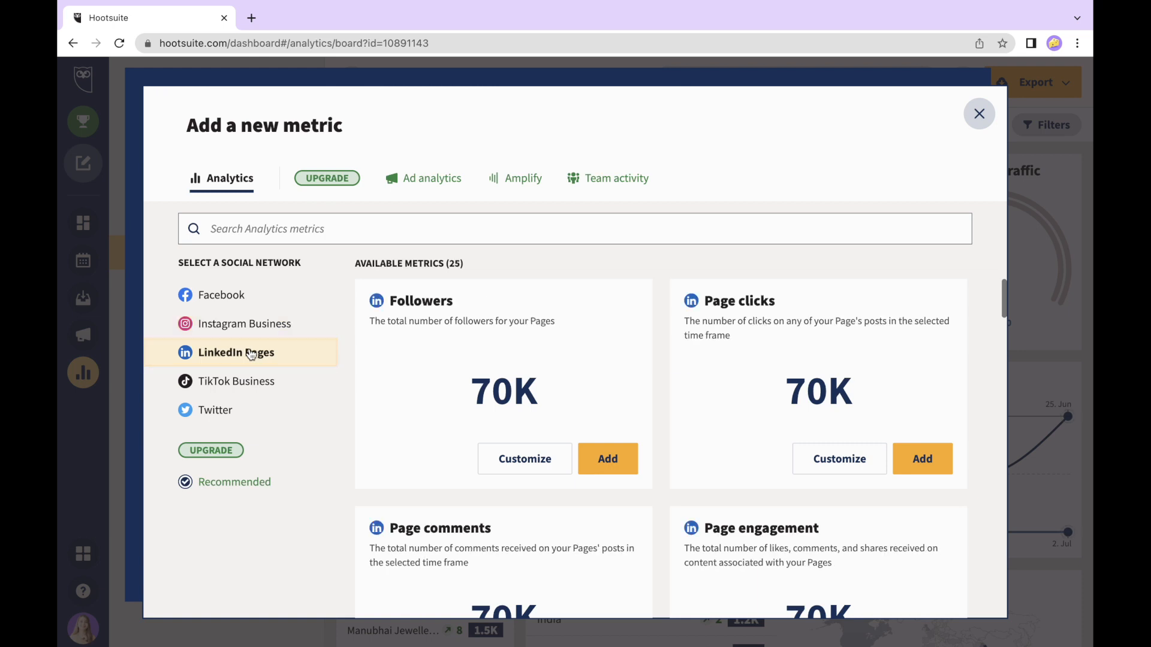
{"action": "left_click", "coordinate": [221, 382]}
{"action": "left_click", "coordinate": [211, 408]}
{"action": "left_click", "coordinate": [221, 390]}
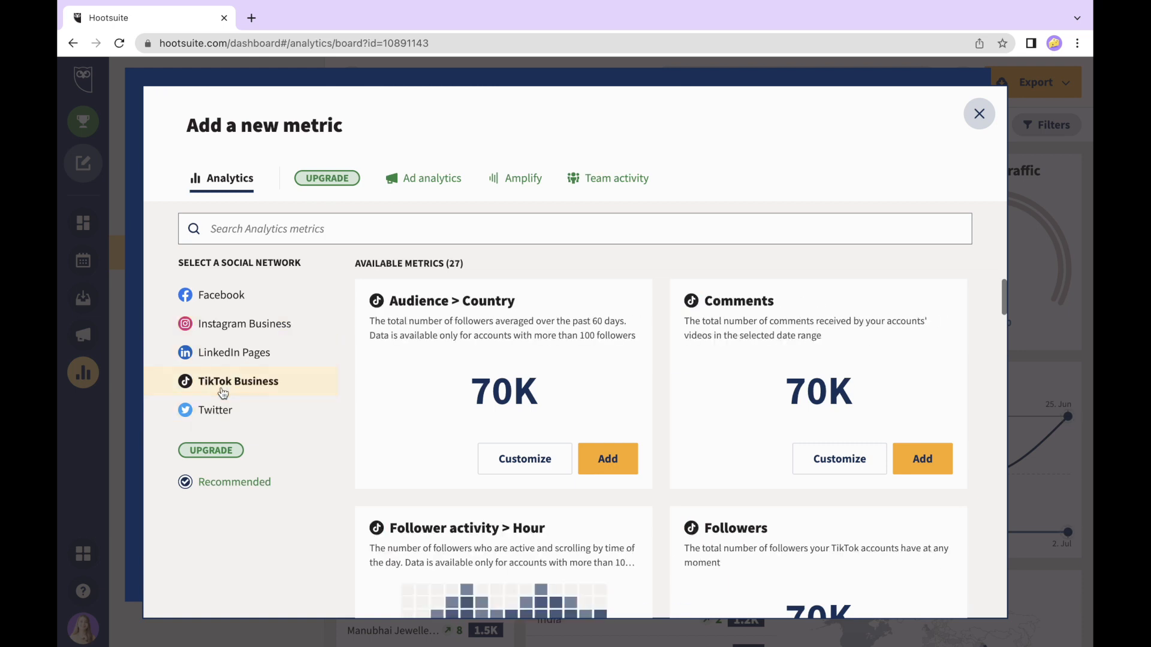
{"action": "left_click", "coordinate": [206, 354]}
{"action": "scroll", "coordinate": [404, 406], "scroll_direction": "down", "scroll_amount": 1}
{"action": "scroll", "coordinate": [405, 406], "scroll_direction": "down", "scroll_amount": 8}
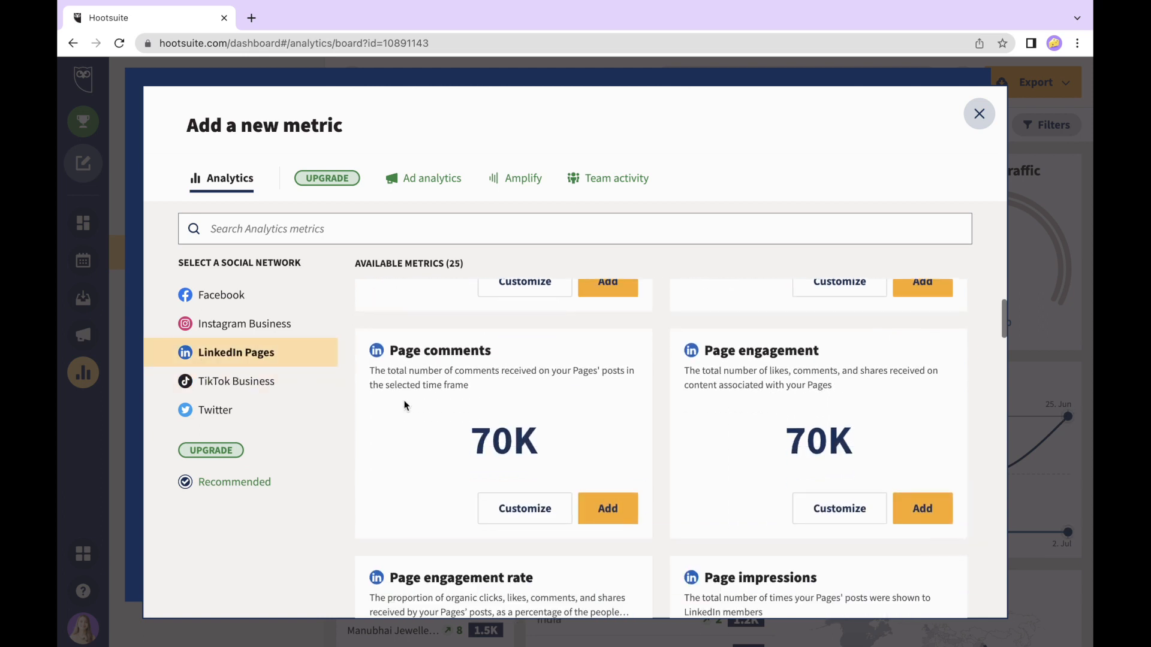
{"action": "left_click", "coordinate": [241, 331]}
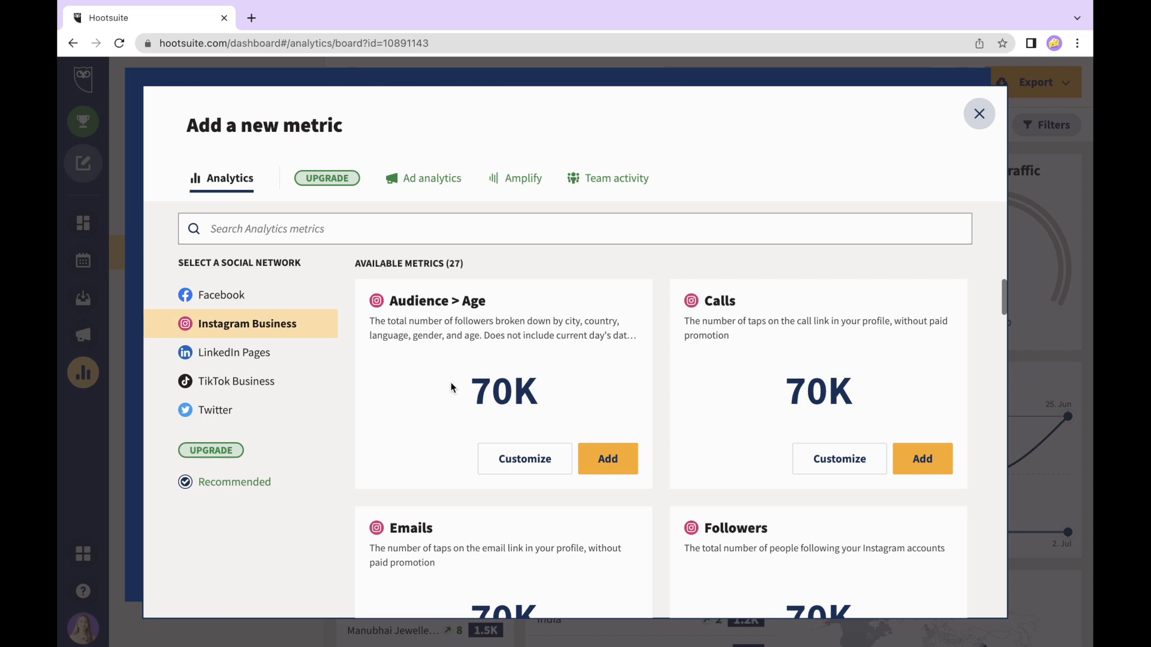
{"action": "scroll", "coordinate": [451, 387], "scroll_direction": "down", "scroll_amount": 1}
{"action": "scroll", "coordinate": [453, 389], "scroll_direction": "up", "scroll_amount": 1}
{"action": "scroll", "coordinate": [688, 406], "scroll_direction": "down", "scroll_amount": 3}
{"action": "scroll", "coordinate": [688, 406], "scroll_direction": "down", "scroll_amount": 2}
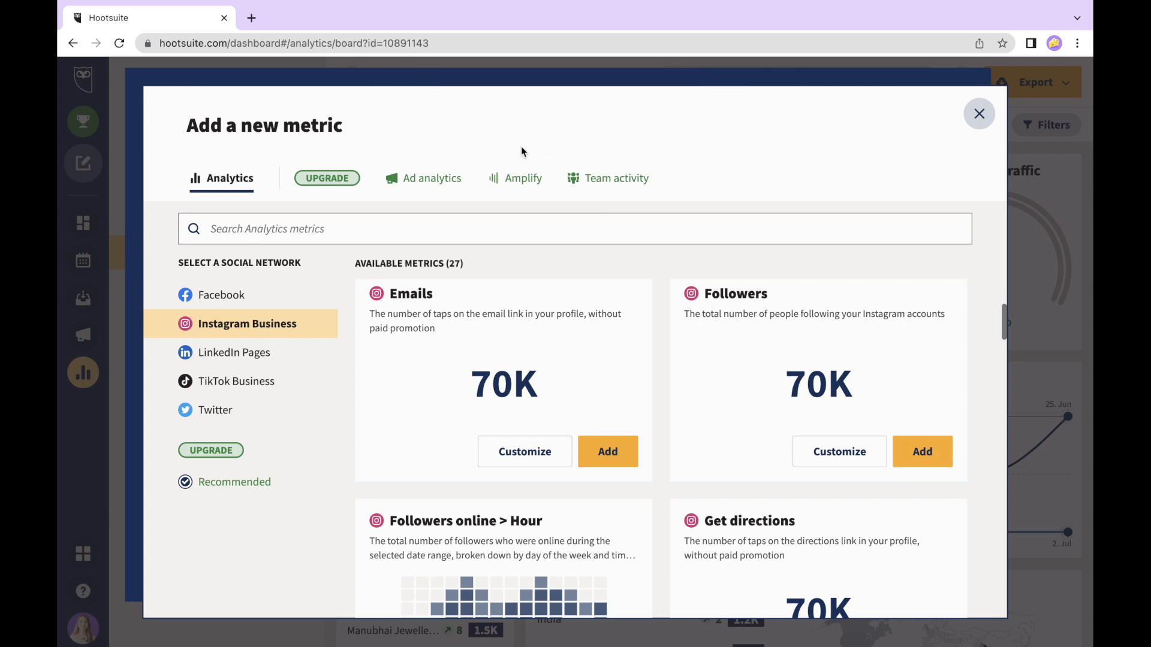
{"action": "left_click", "coordinate": [979, 114]}
{"action": "scroll", "coordinate": [755, 155], "scroll_direction": "down", "scroll_amount": 4}
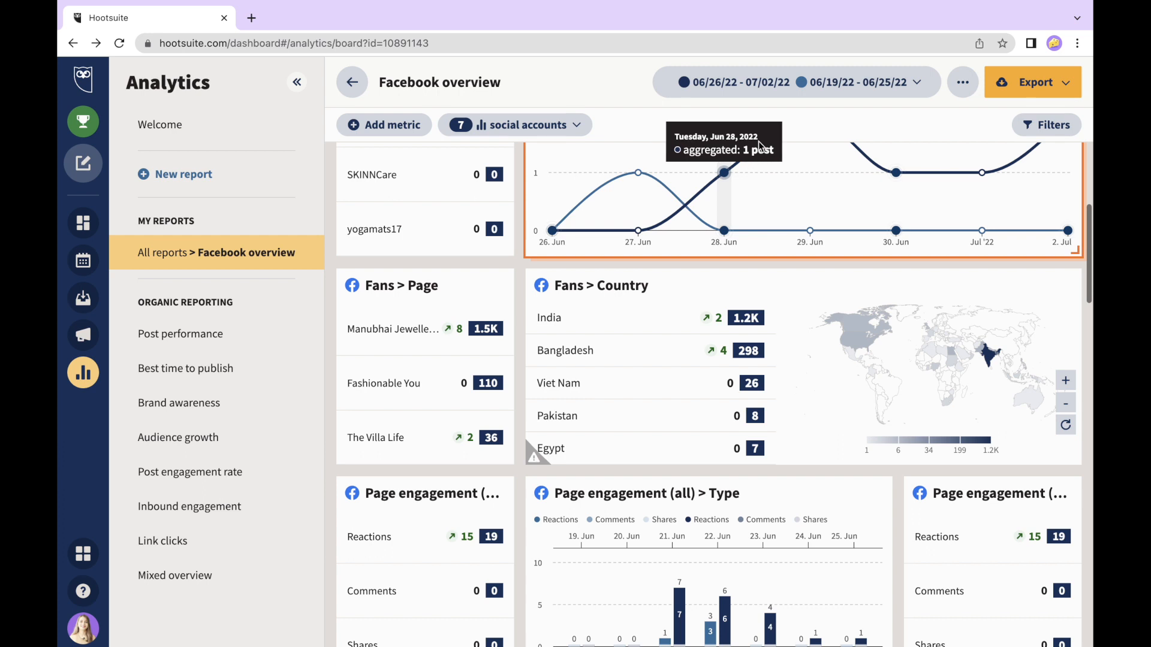
- Check the report's date range options, then open the Best time to publish analysis
{"action": "left_click", "coordinate": [778, 90]}
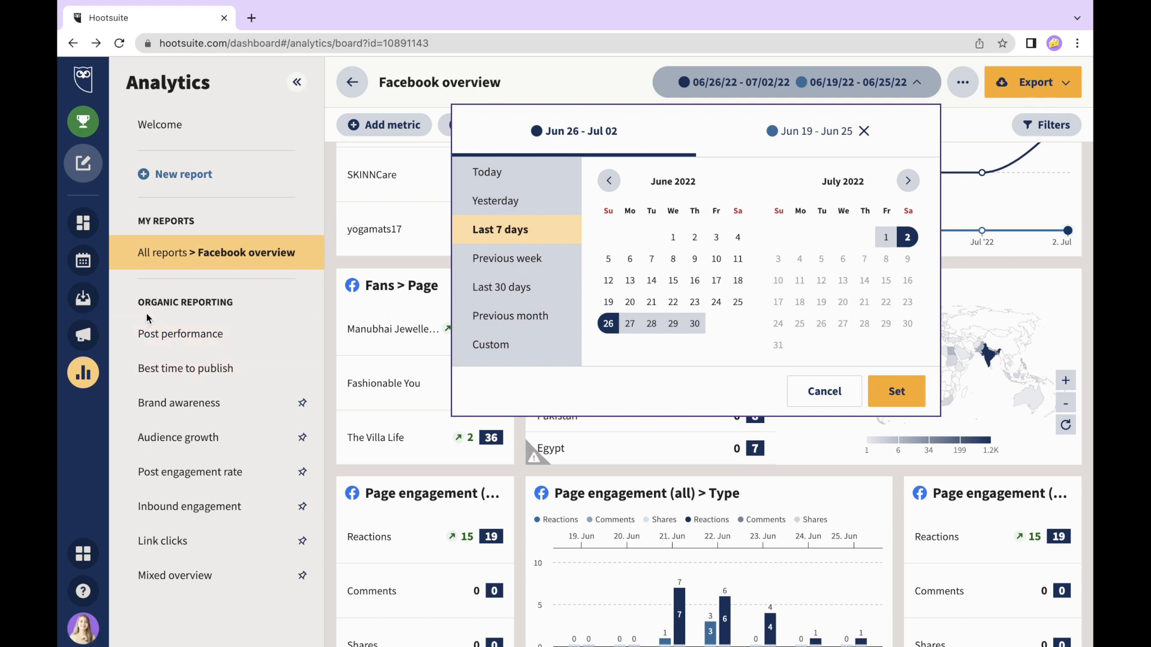
{"action": "left_click", "coordinate": [180, 353]}
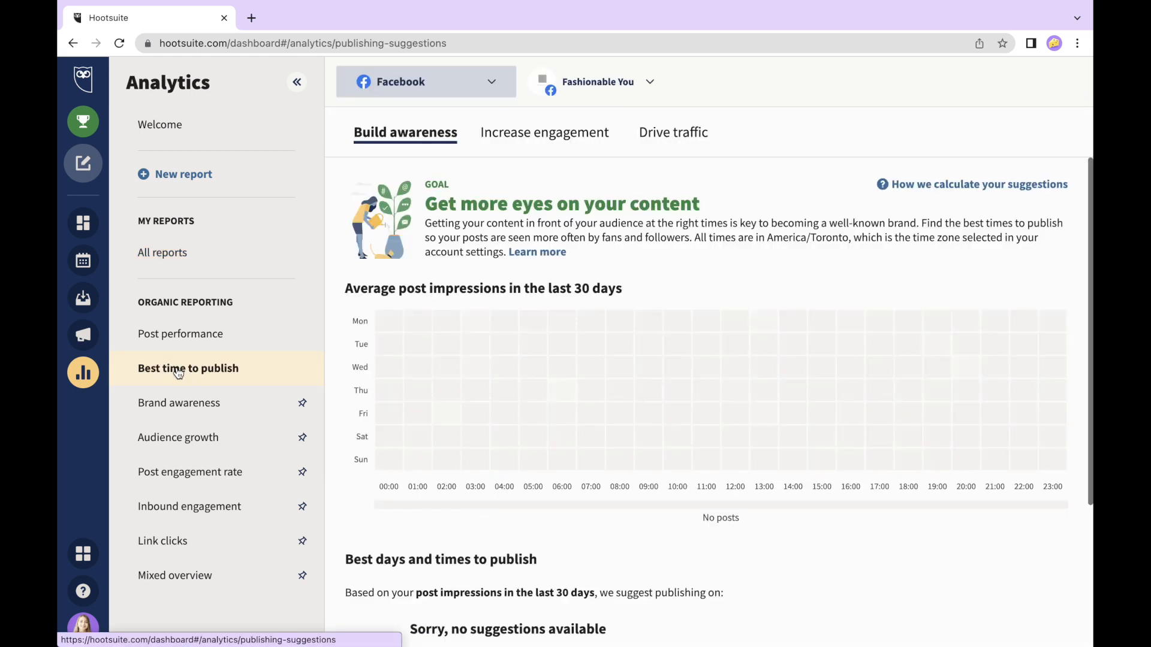
- Open the Brand awareness report and scroll through its tiles
{"action": "left_click", "coordinate": [179, 402]}
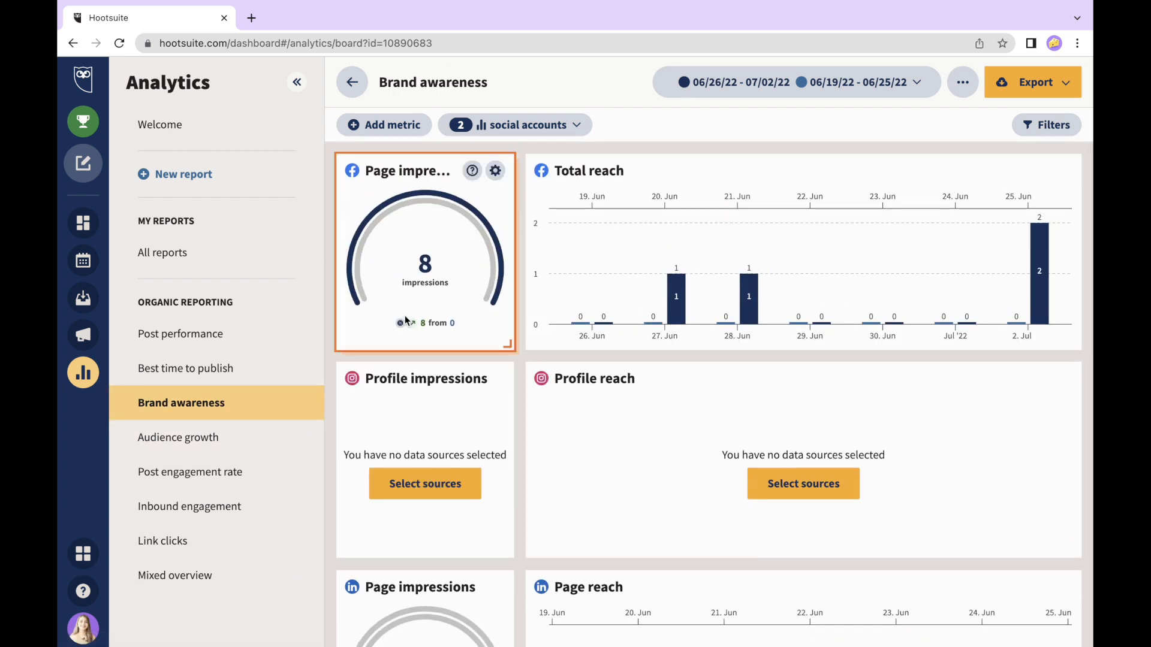
{"action": "scroll", "coordinate": [663, 341], "scroll_direction": "down", "scroll_amount": 3}
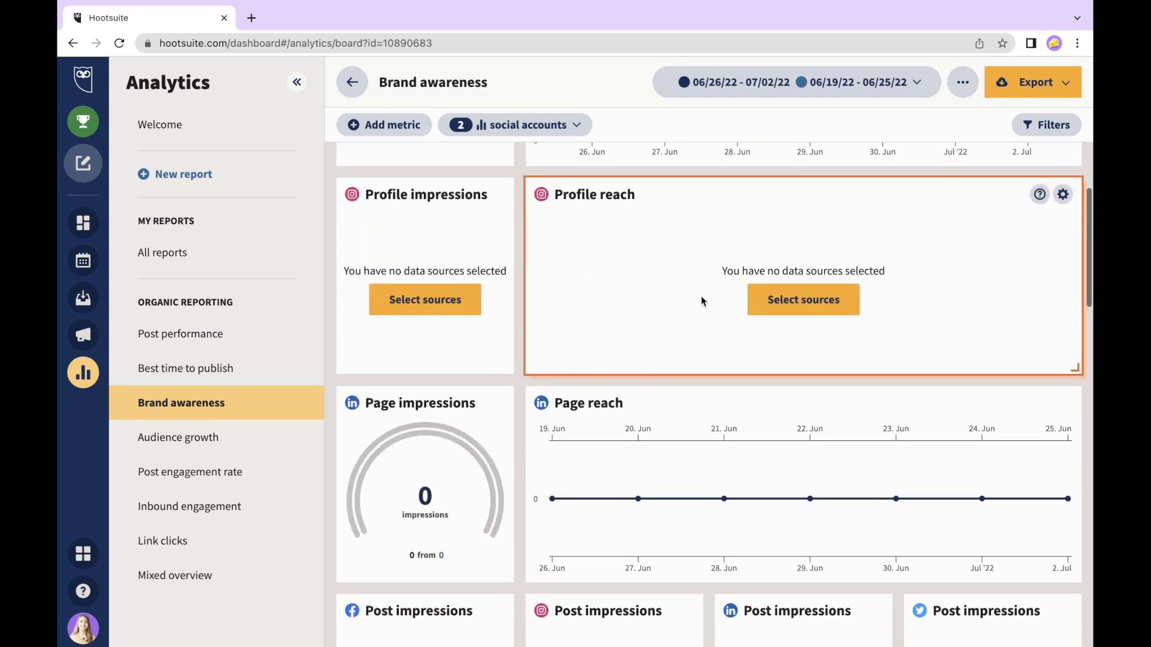
{"action": "scroll", "coordinate": [420, 527], "scroll_direction": "down", "scroll_amount": 6}
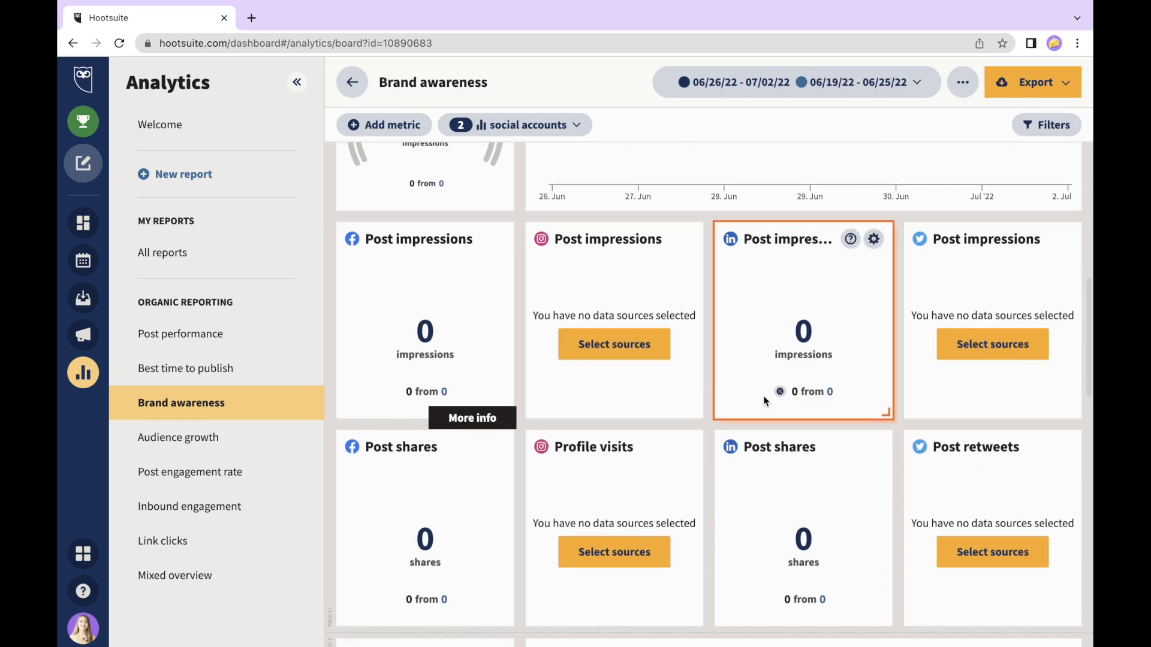
{"action": "scroll", "coordinate": [765, 401], "scroll_direction": "down", "scroll_amount": 1}
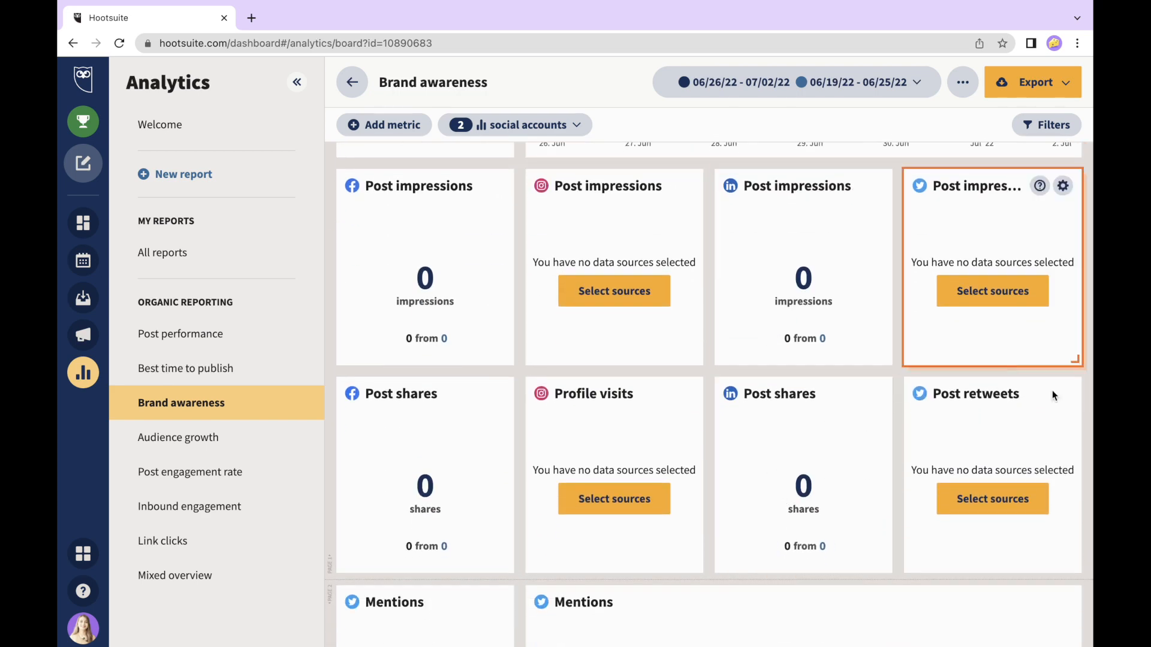
{"action": "scroll", "coordinate": [842, 477], "scroll_direction": "down", "scroll_amount": 4}
{"action": "scroll", "coordinate": [842, 477], "scroll_direction": "up", "scroll_amount": 7}
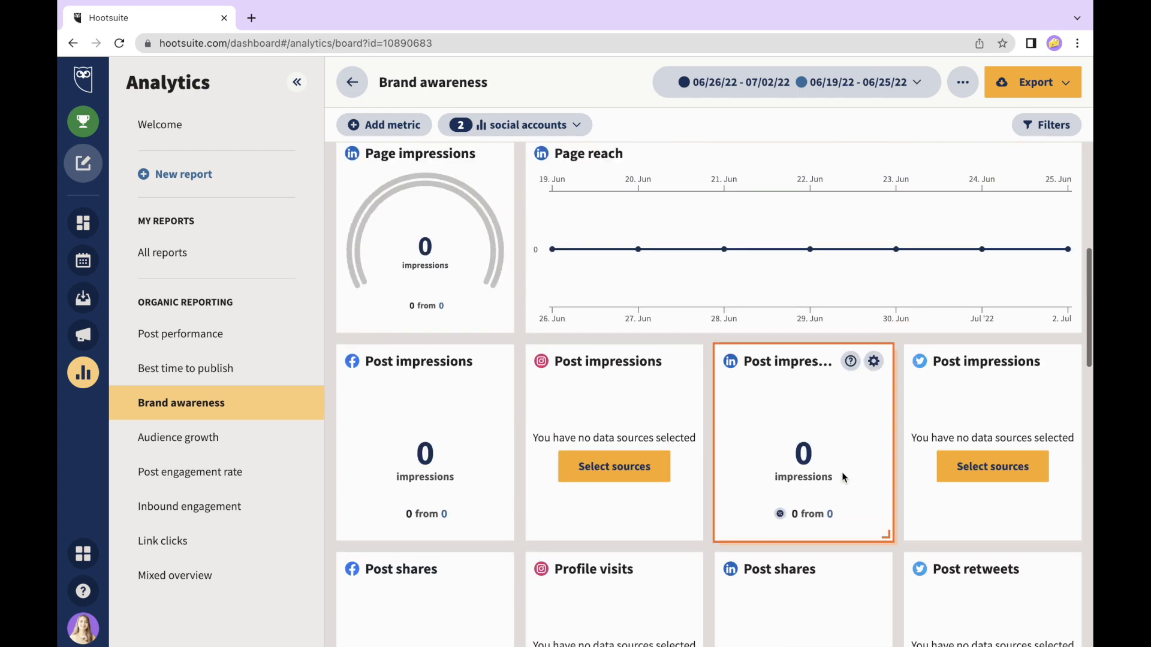
- Switch to the Audience growth report and scroll through its follower tiles
{"action": "left_click", "coordinate": [167, 433]}
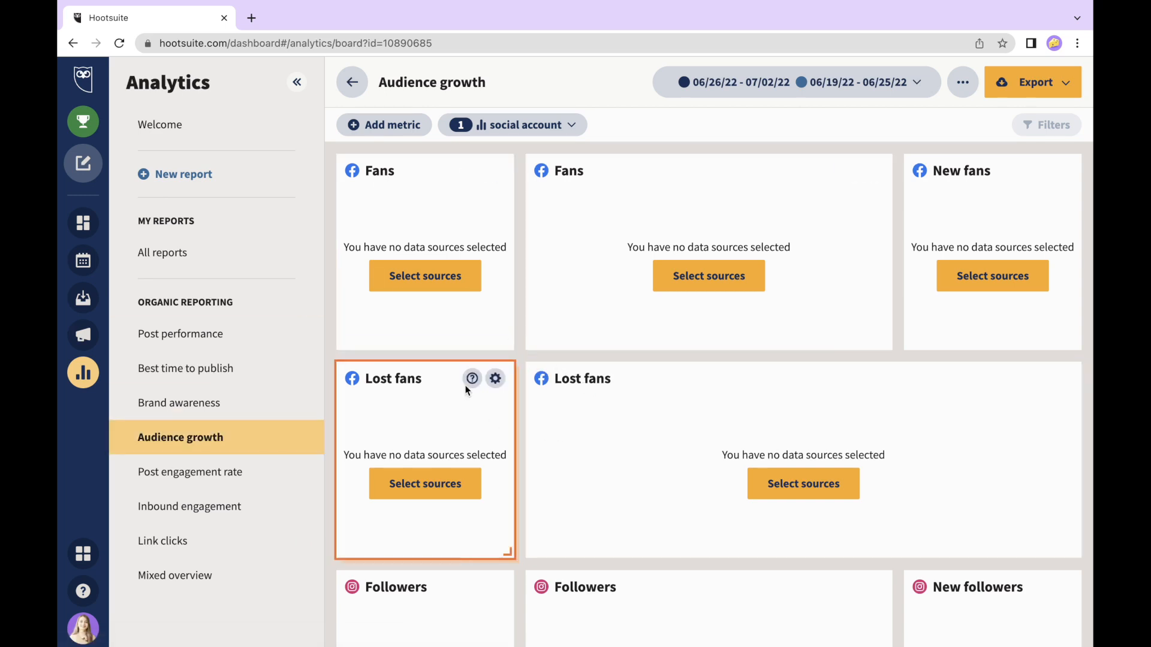
{"action": "scroll", "coordinate": [563, 458], "scroll_direction": "down", "scroll_amount": 6}
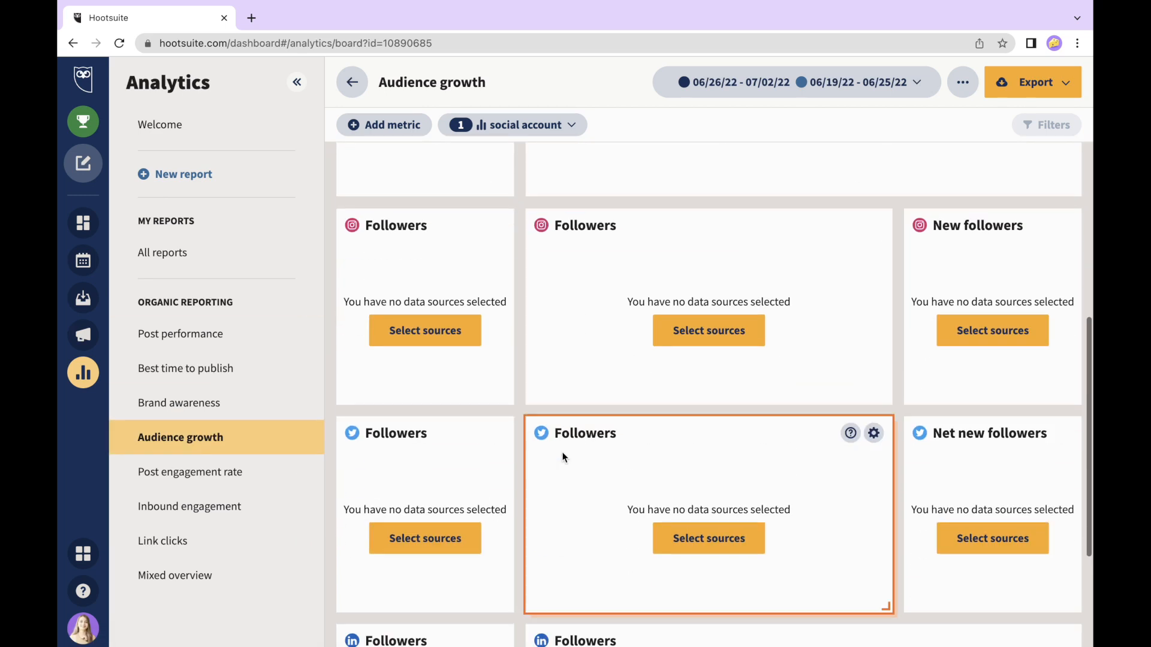
{"action": "scroll", "coordinate": [502, 329], "scroll_direction": "down", "scroll_amount": 3}
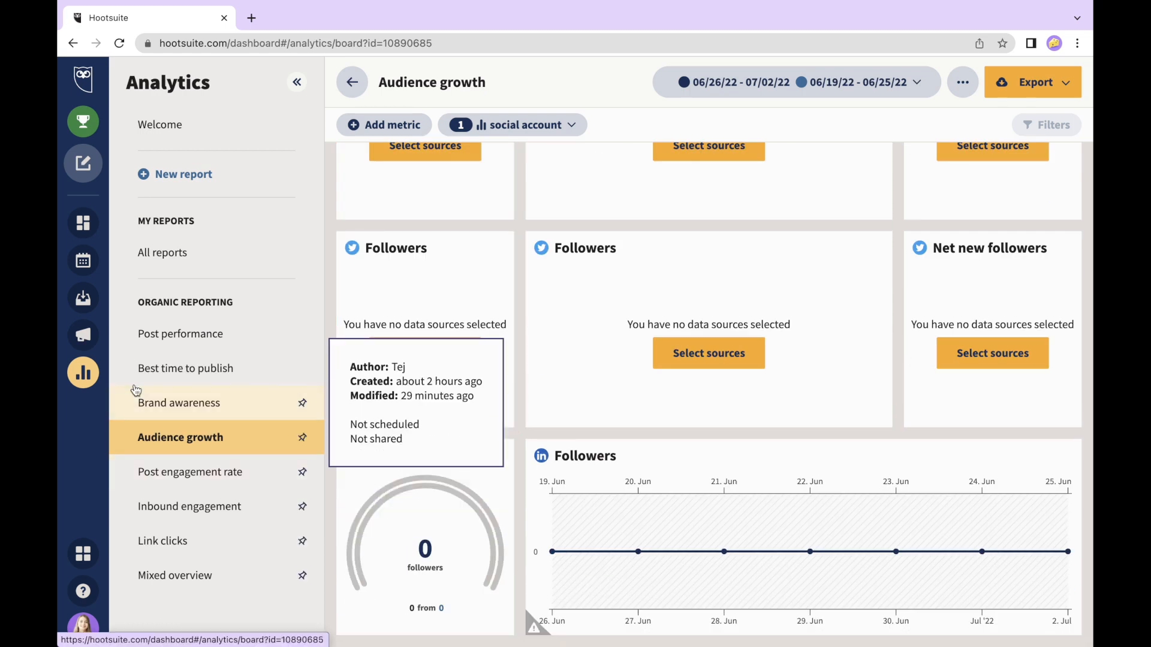
- Start a new report and browse the Engagement, Getting started and Facebook template categories
{"action": "left_click", "coordinate": [172, 176]}
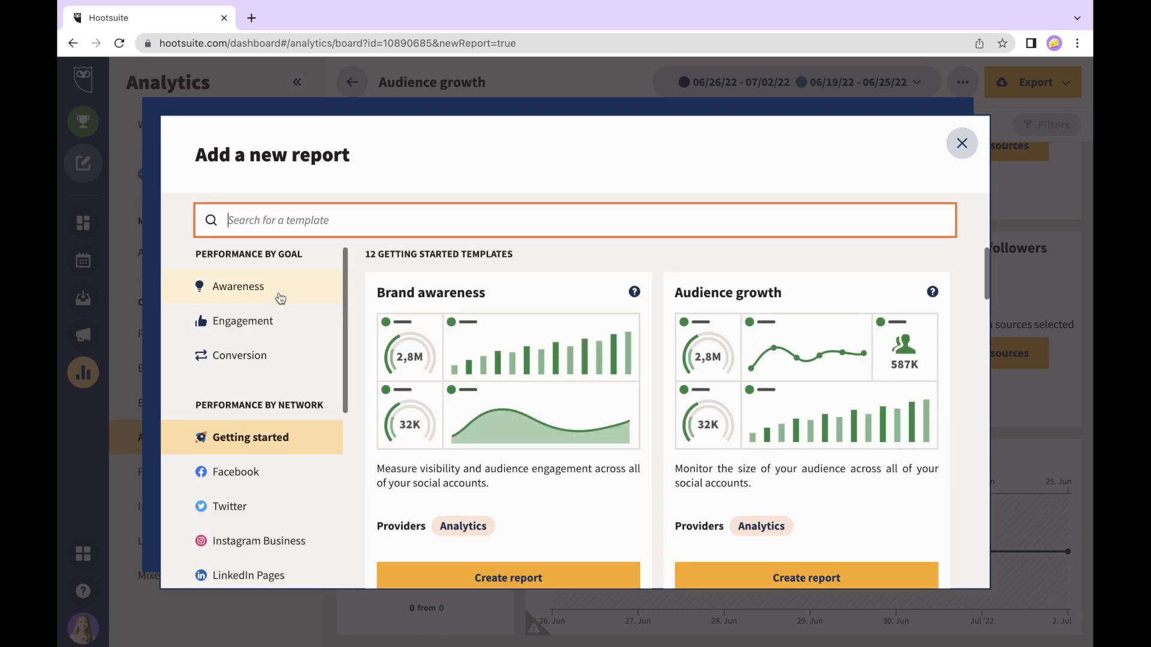
{"action": "scroll", "coordinate": [279, 295], "scroll_direction": "down", "scroll_amount": 1}
{"action": "scroll", "coordinate": [280, 295], "scroll_direction": "up", "scroll_amount": 1}
{"action": "left_click", "coordinate": [262, 322]}
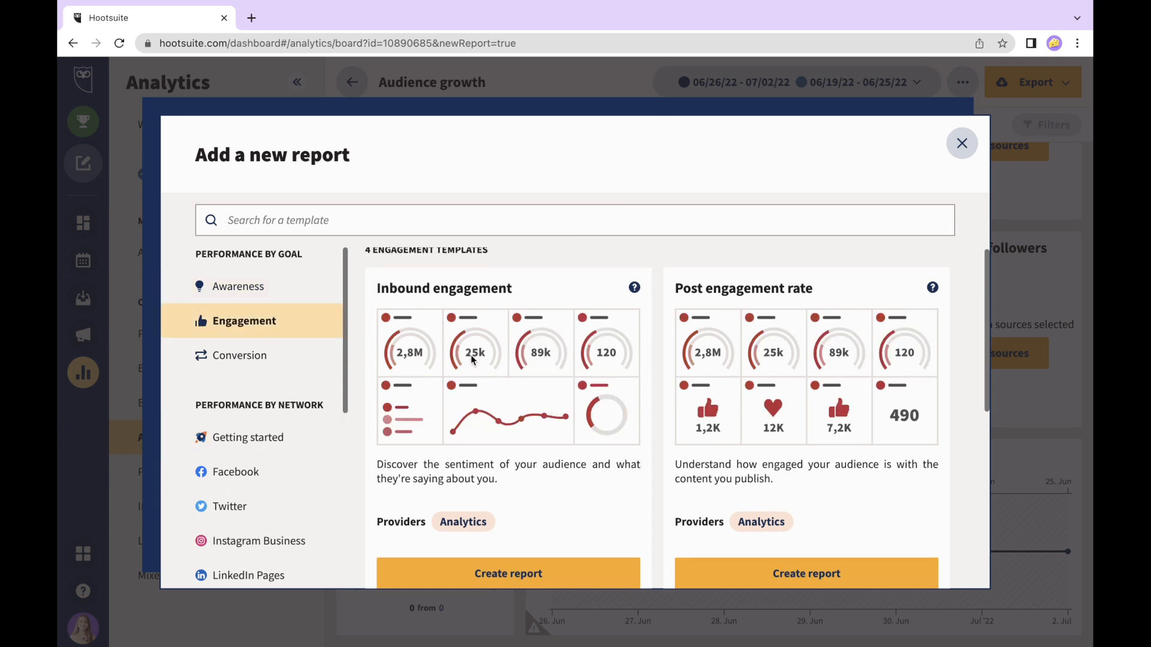
{"action": "scroll", "coordinate": [472, 359], "scroll_direction": "down", "scroll_amount": 5}
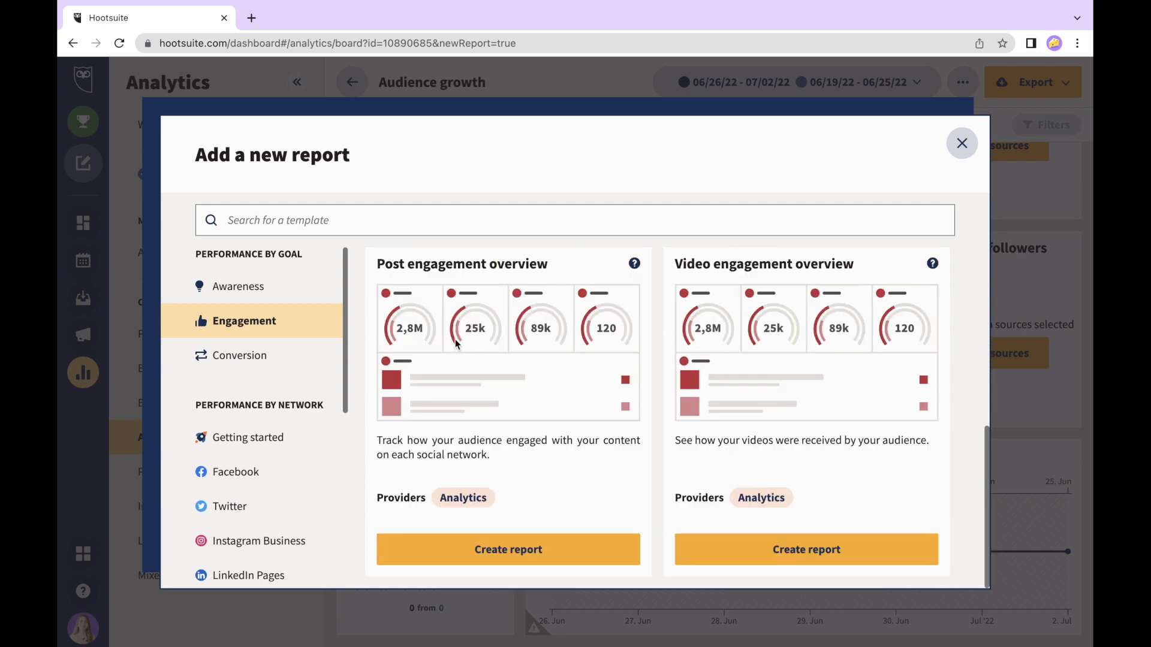
{"action": "left_click", "coordinate": [287, 447]}
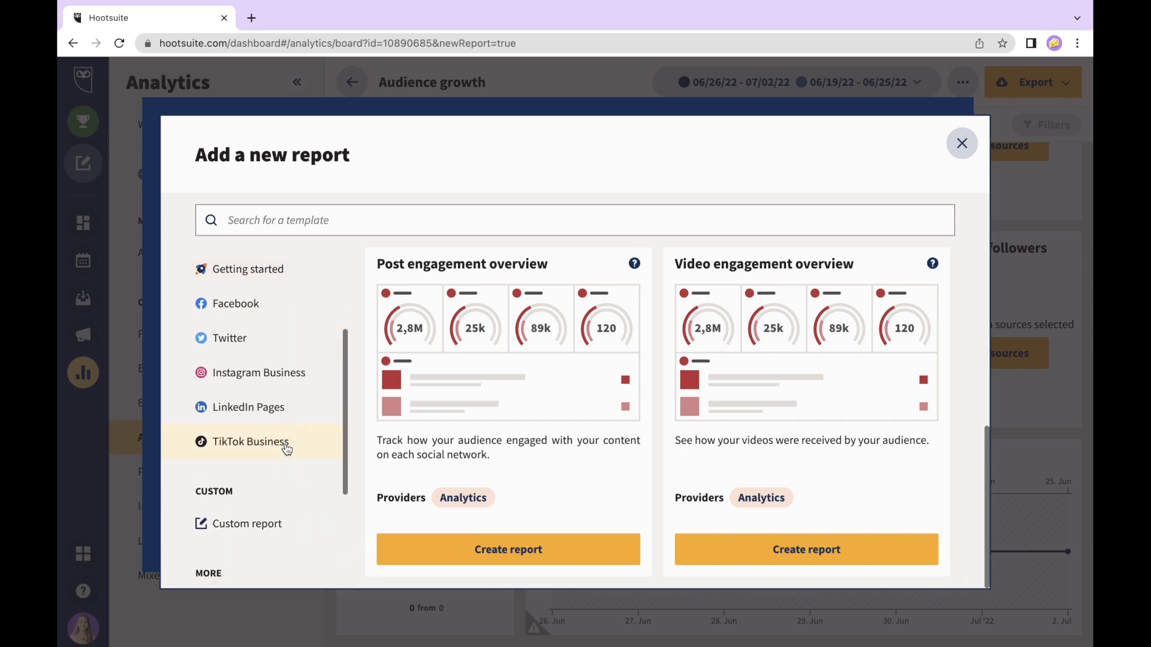
{"action": "left_click", "coordinate": [238, 305]}
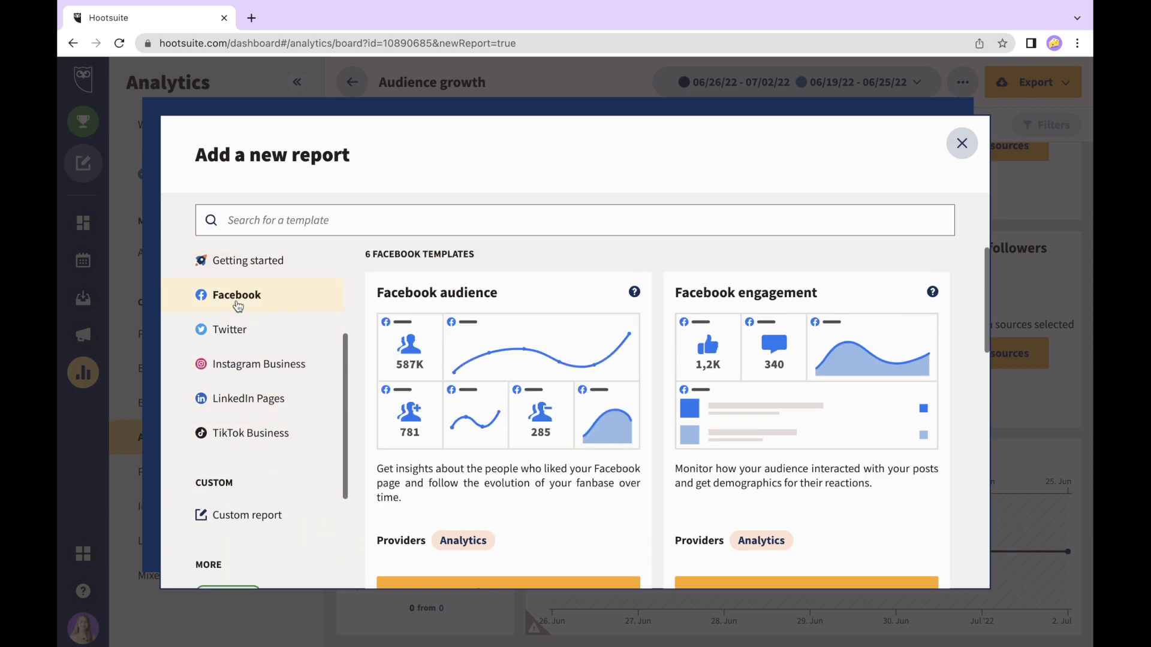
{"action": "scroll", "coordinate": [460, 387], "scroll_direction": "down", "scroll_amount": 2}
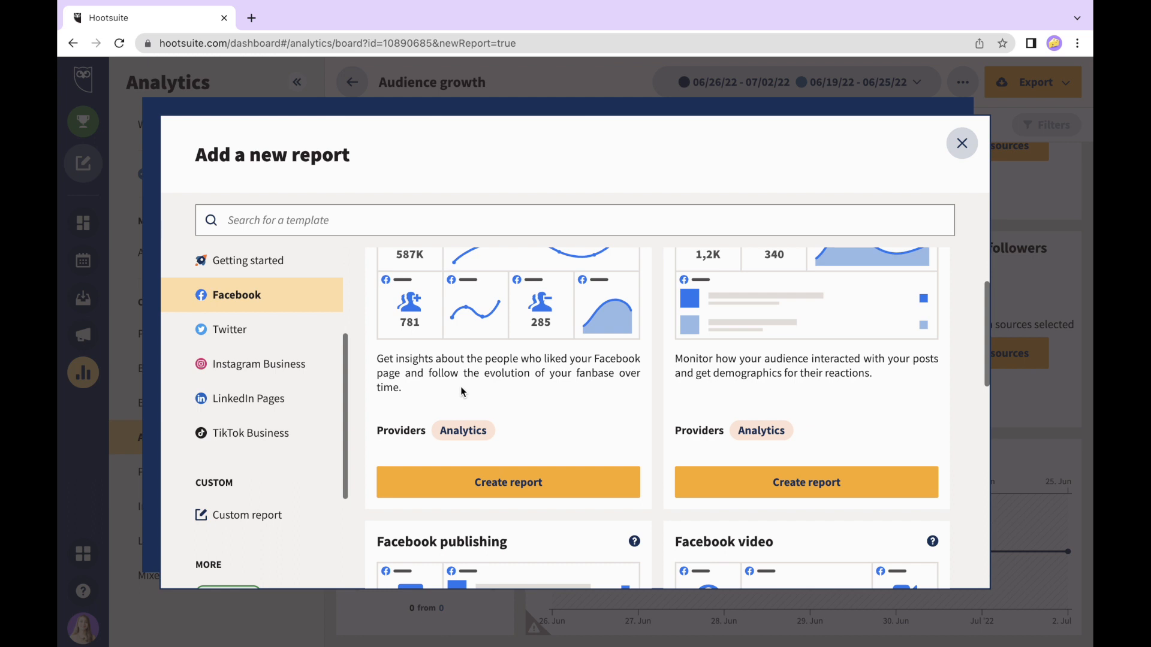
{"action": "scroll", "coordinate": [267, 453], "scroll_direction": "down", "scroll_amount": 2}
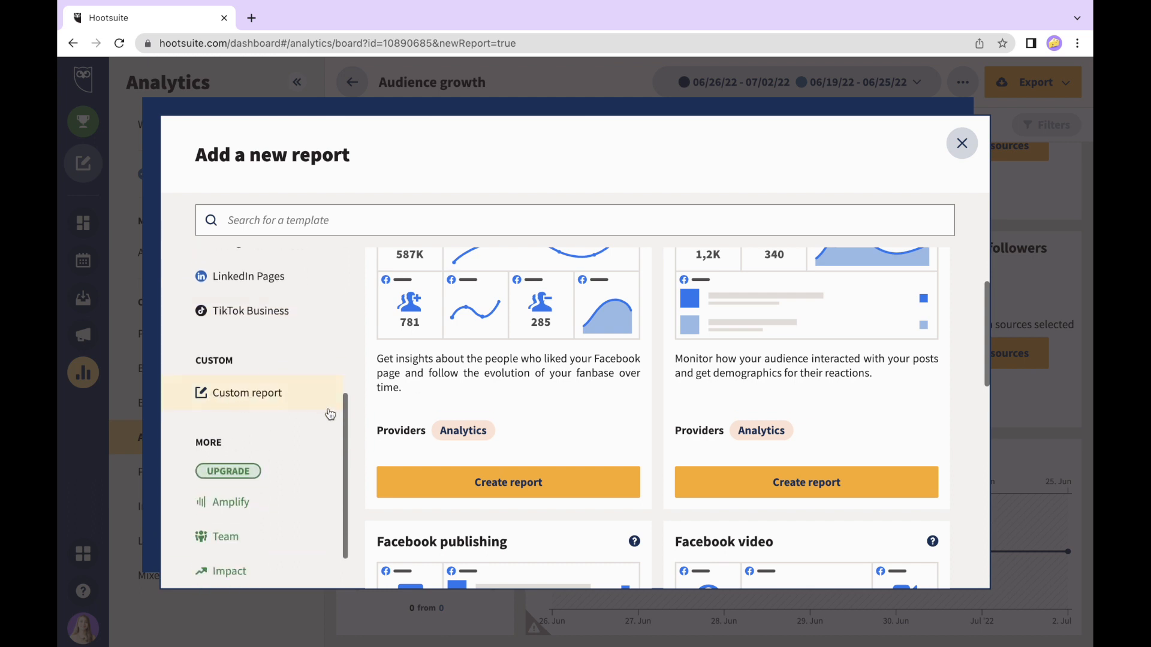
{"action": "scroll", "coordinate": [293, 322], "scroll_direction": "up", "scroll_amount": 2}
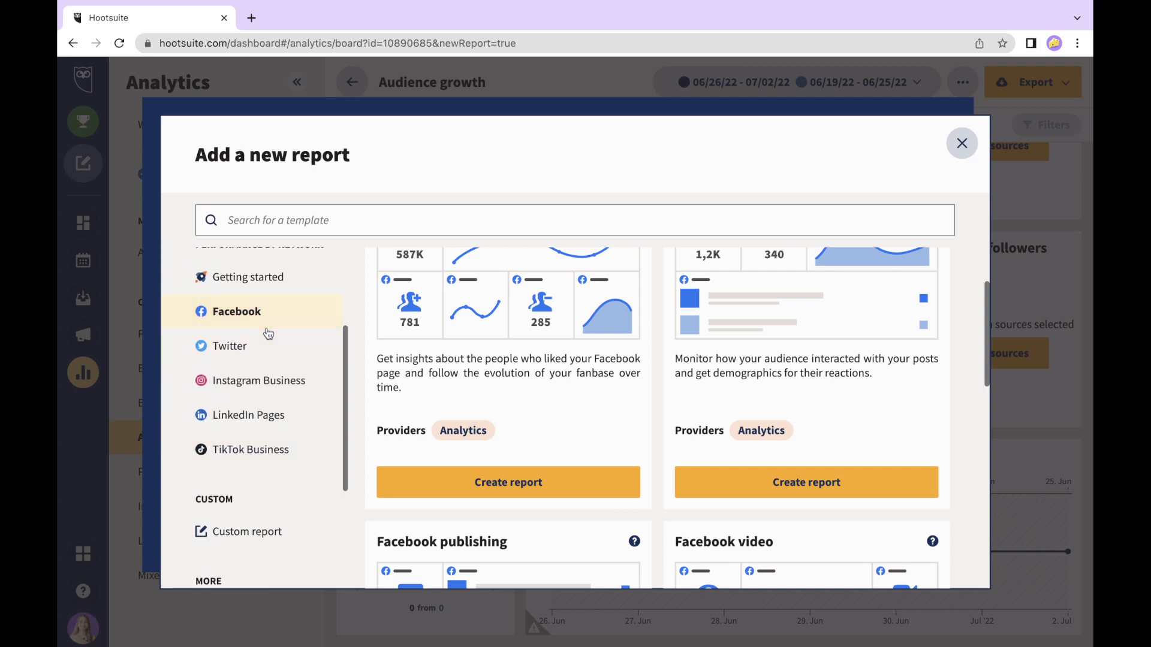
{"action": "scroll", "coordinate": [268, 334], "scroll_direction": "up", "scroll_amount": 2}
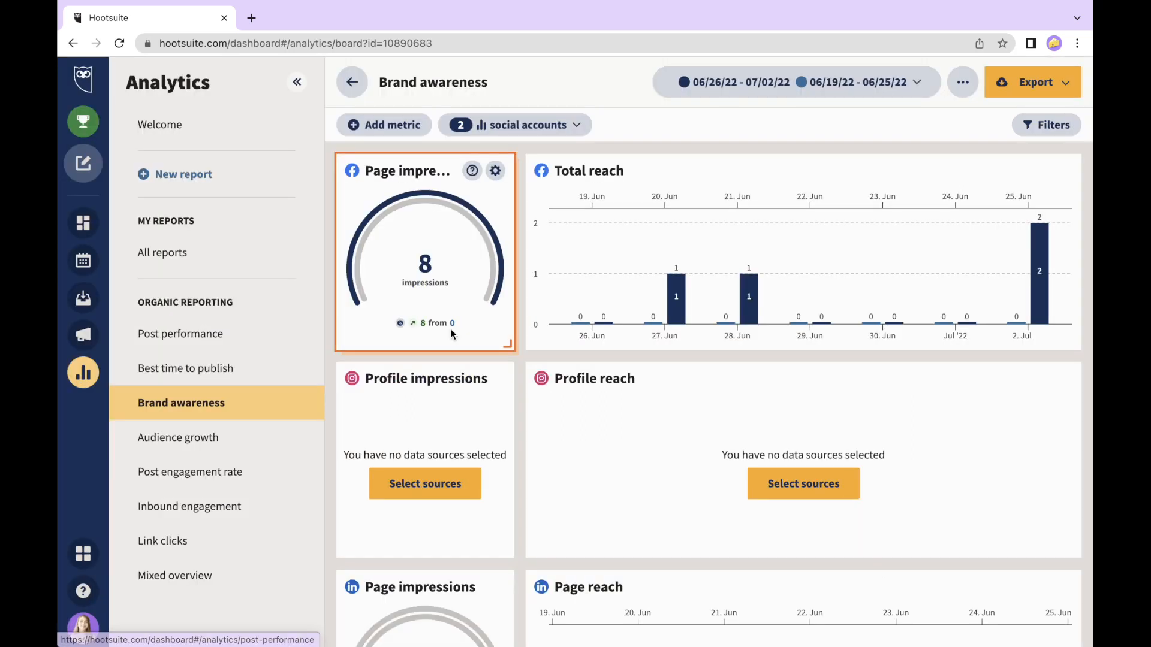
- Show the Brand awareness report's export format choices
{"action": "mouse_move", "coordinate": [453, 335]}
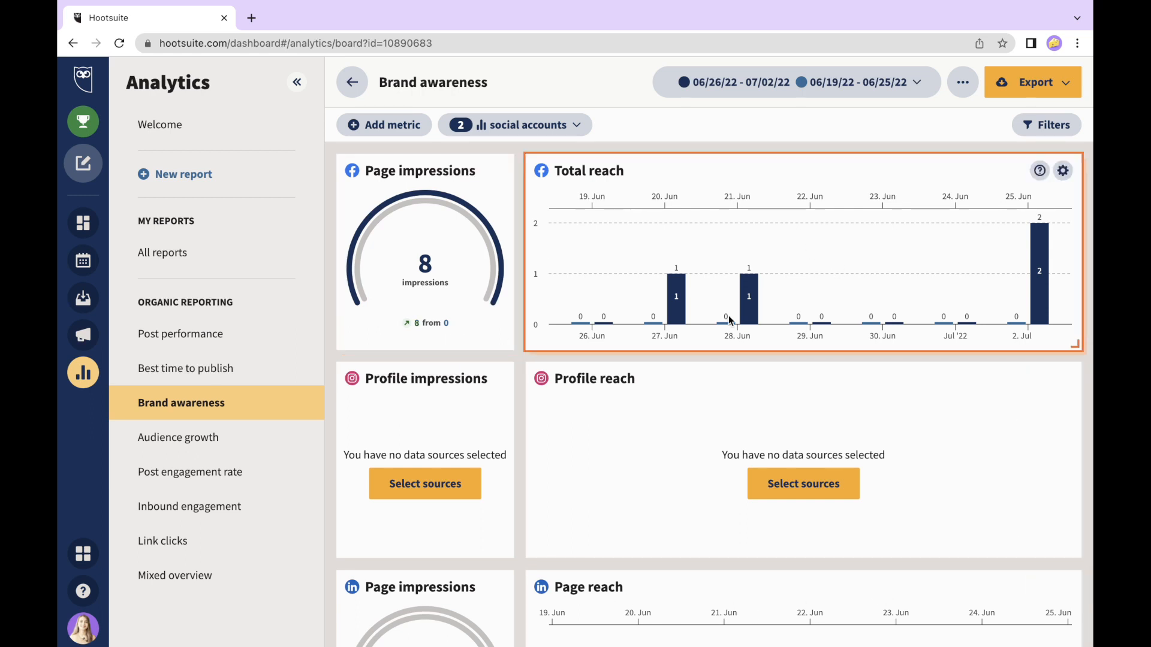
{"action": "left_click", "coordinate": [1017, 84]}
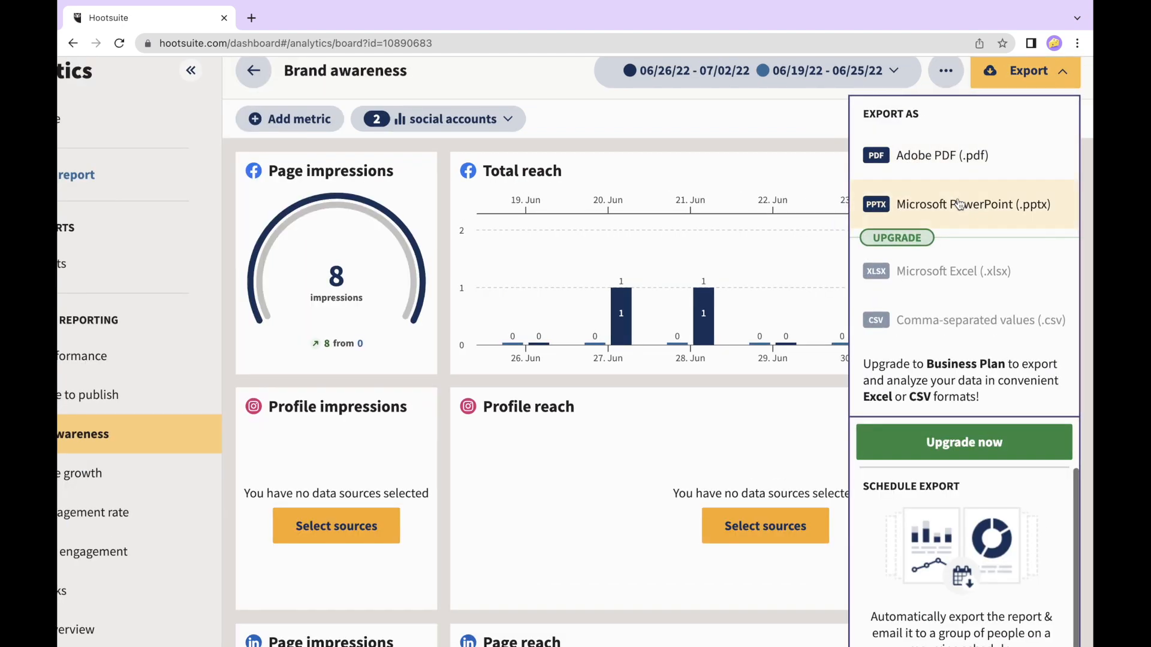
- Export the Brand awareness report as Adobe PDF, download it, and open the PDF
{"action": "scroll", "coordinate": [959, 211], "scroll_direction": "down", "scroll_amount": 1}
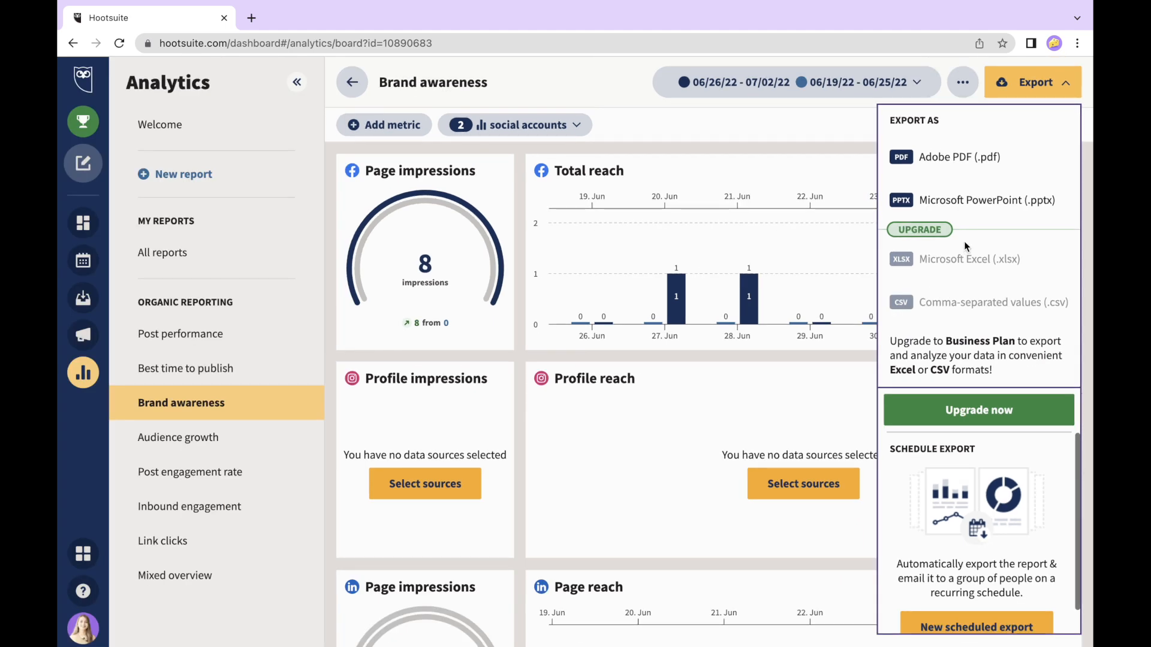
{"action": "left_click", "coordinate": [946, 161]}
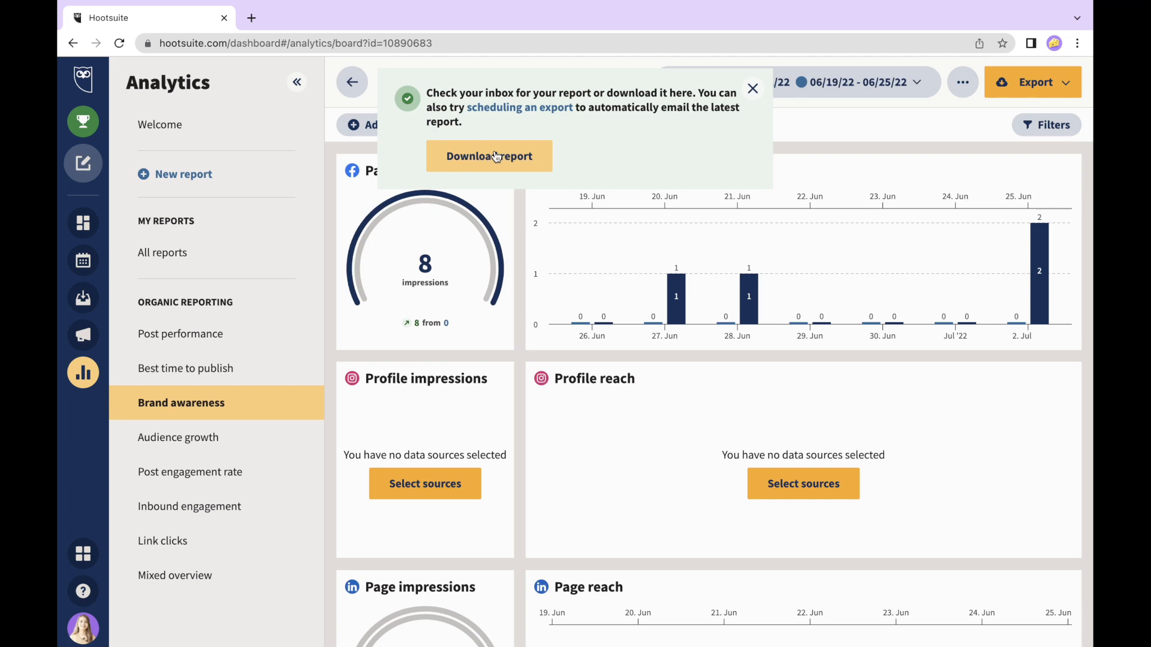
{"action": "left_click", "coordinate": [458, 156]}
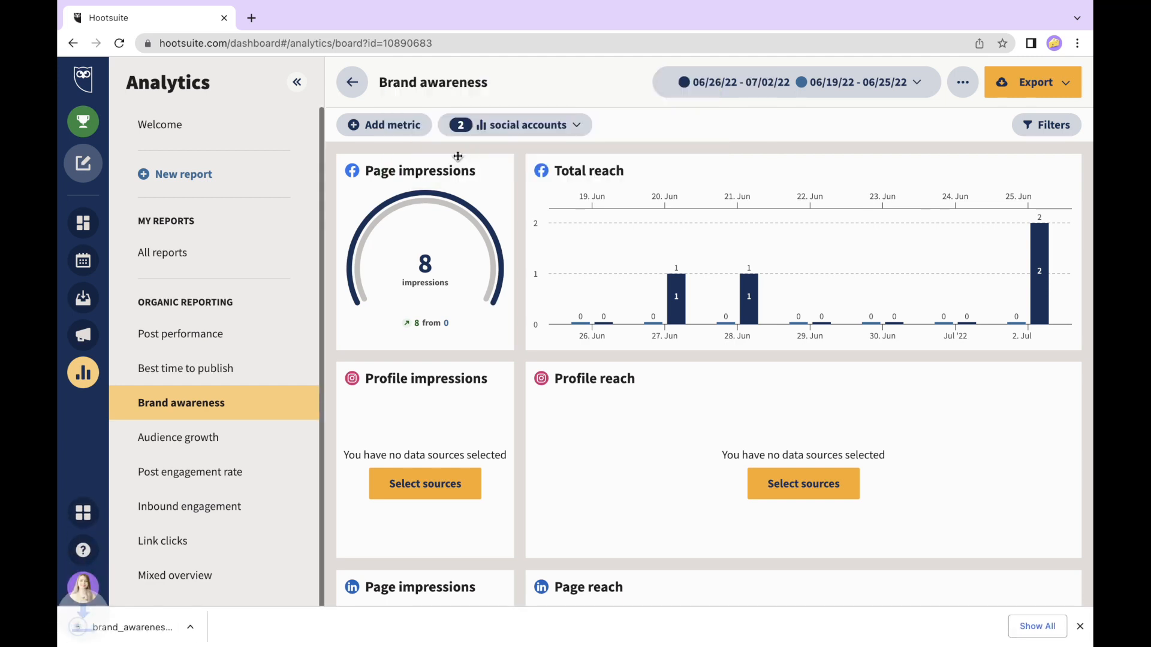
{"action": "left_click", "coordinate": [143, 637]}
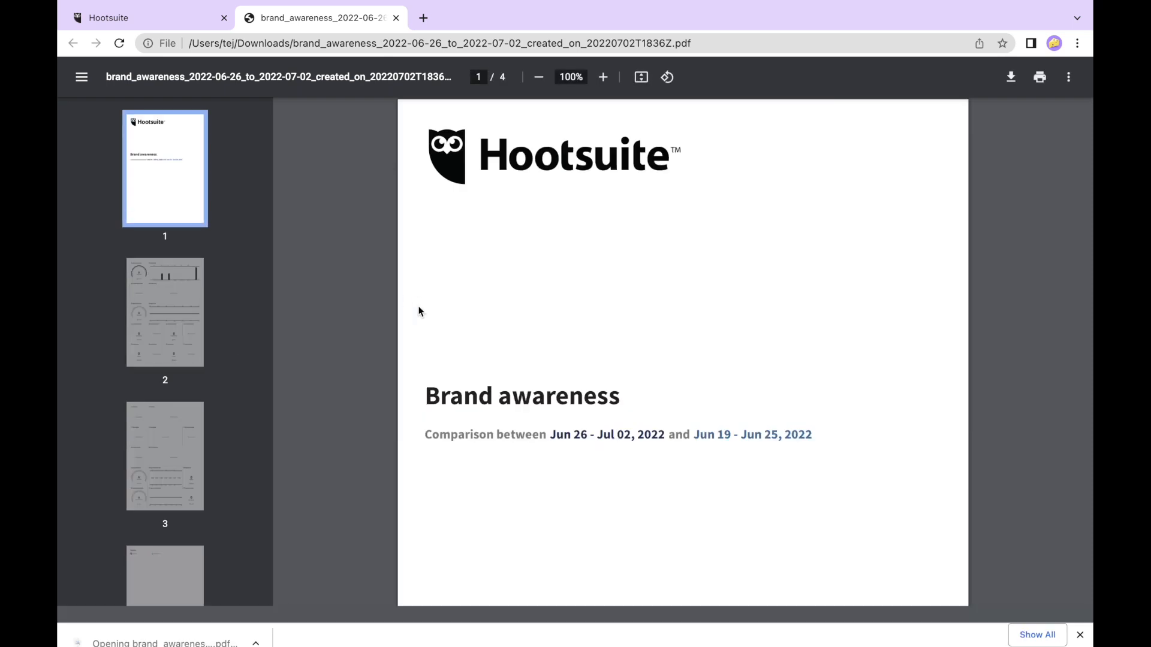
- Jump to page 2 of the exported Brand awareness PDF and scroll through its pages
{"action": "left_click", "coordinate": [182, 307]}
{"action": "scroll", "coordinate": [536, 428], "scroll_direction": "down", "scroll_amount": 5}
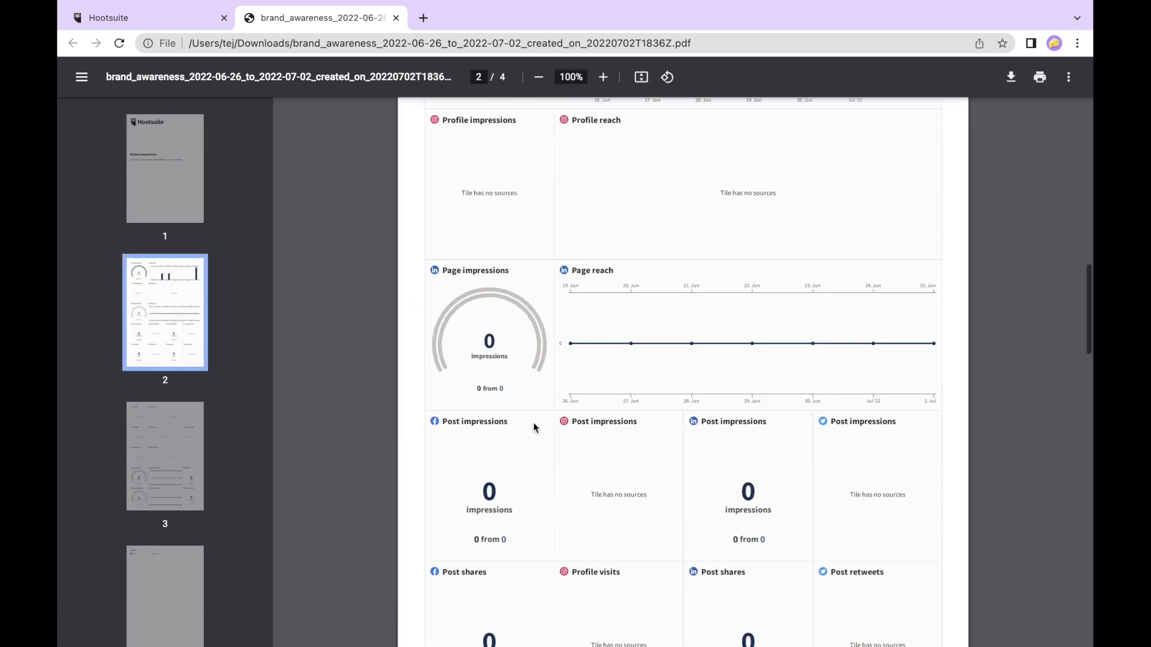
{"action": "scroll", "coordinate": [536, 428], "scroll_direction": "up", "scroll_amount": 15}
{"action": "scroll", "coordinate": [535, 427], "scroll_direction": "down", "scroll_amount": 10}
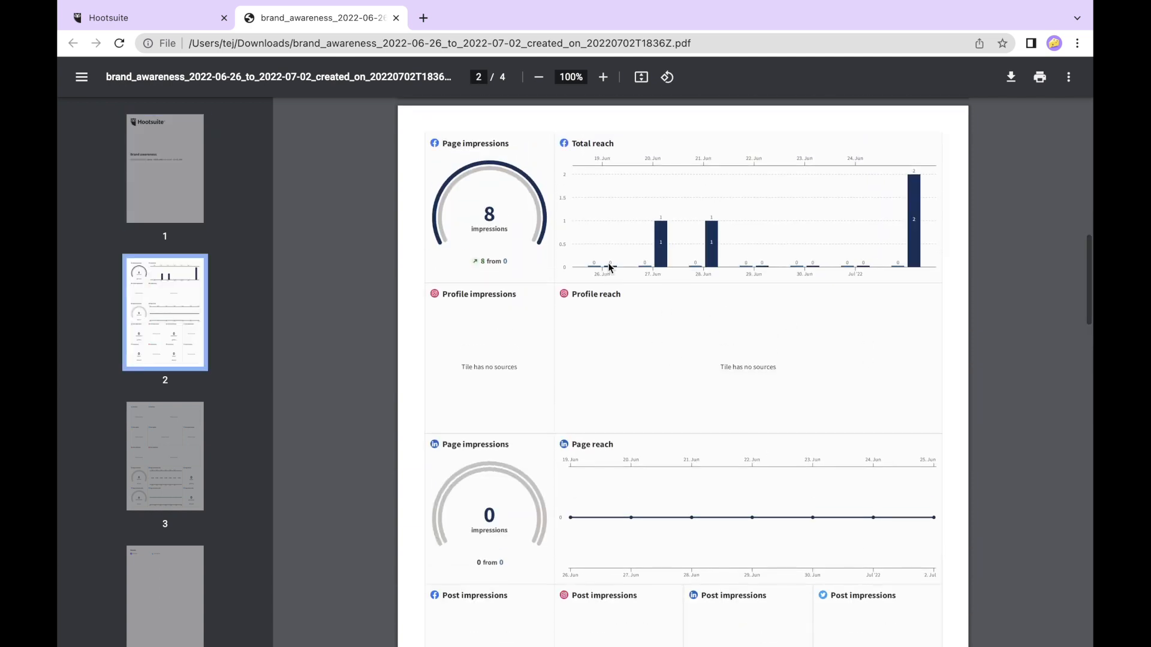
{"action": "scroll", "coordinate": [609, 268], "scroll_direction": "down", "scroll_amount": 1}
{"action": "scroll", "coordinate": [609, 267], "scroll_direction": "up", "scroll_amount": 1}
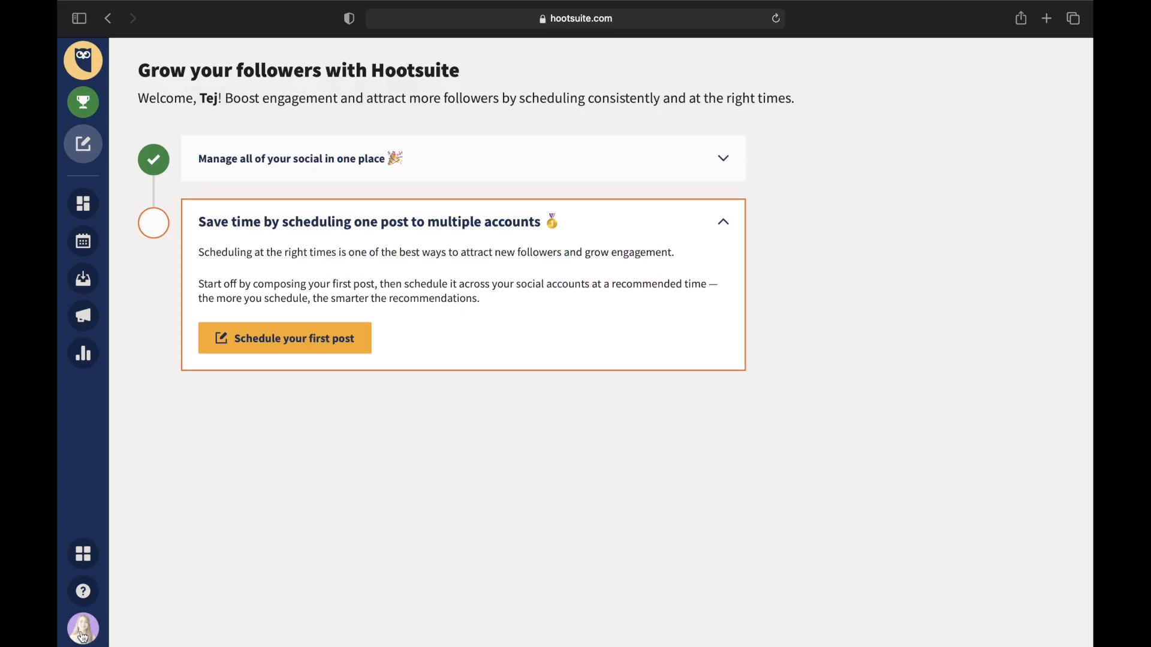
- Open the Hootsuite Apps directory from the profile avatar's account panel
{"action": "left_click", "coordinate": [83, 630]}
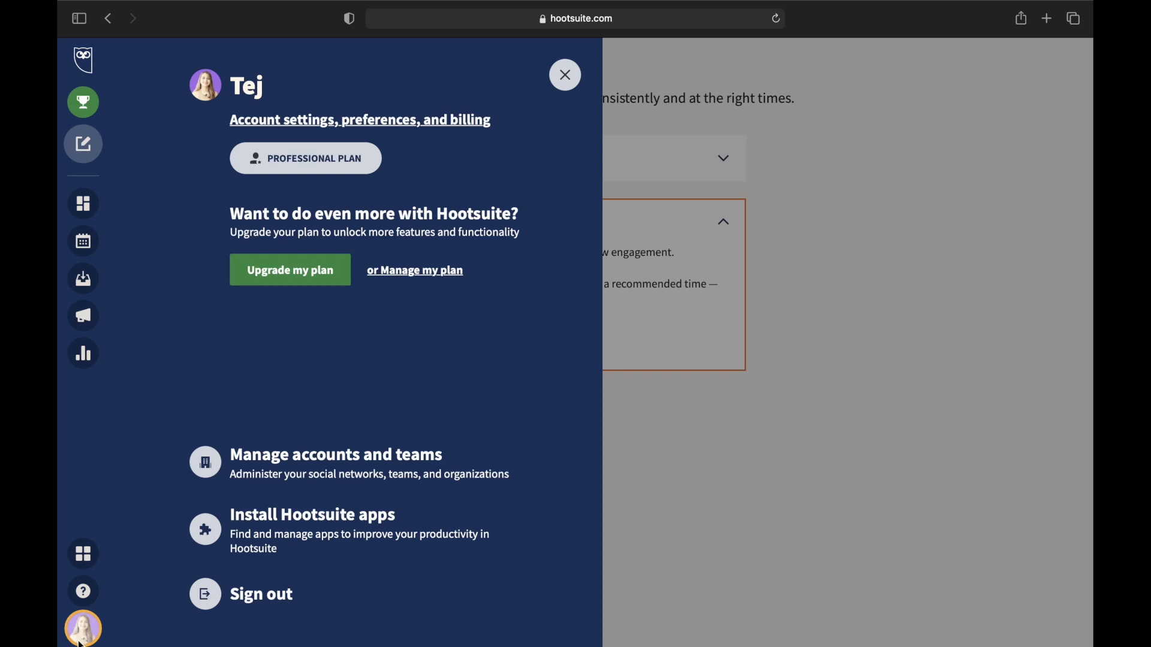
{"action": "left_click", "coordinate": [343, 530]}
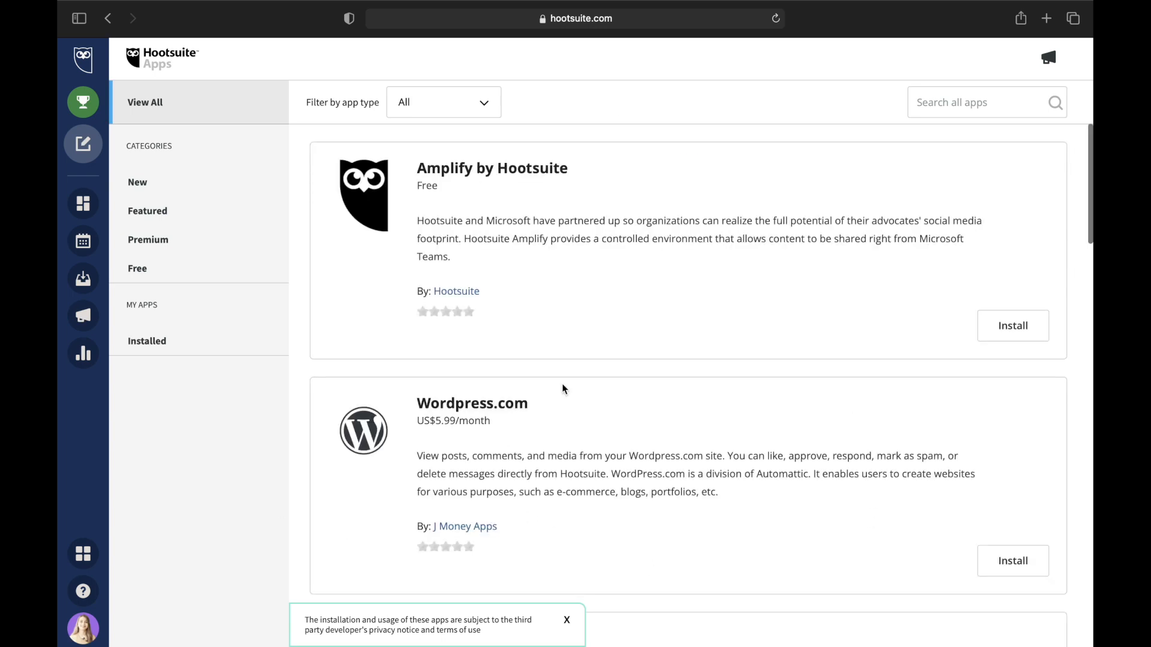
- Browse the Apps directory and filter it to show only premium apps
{"action": "scroll", "coordinate": [563, 390], "scroll_direction": "down", "scroll_amount": 10}
{"action": "scroll", "coordinate": [564, 389], "scroll_direction": "down", "scroll_amount": 3}
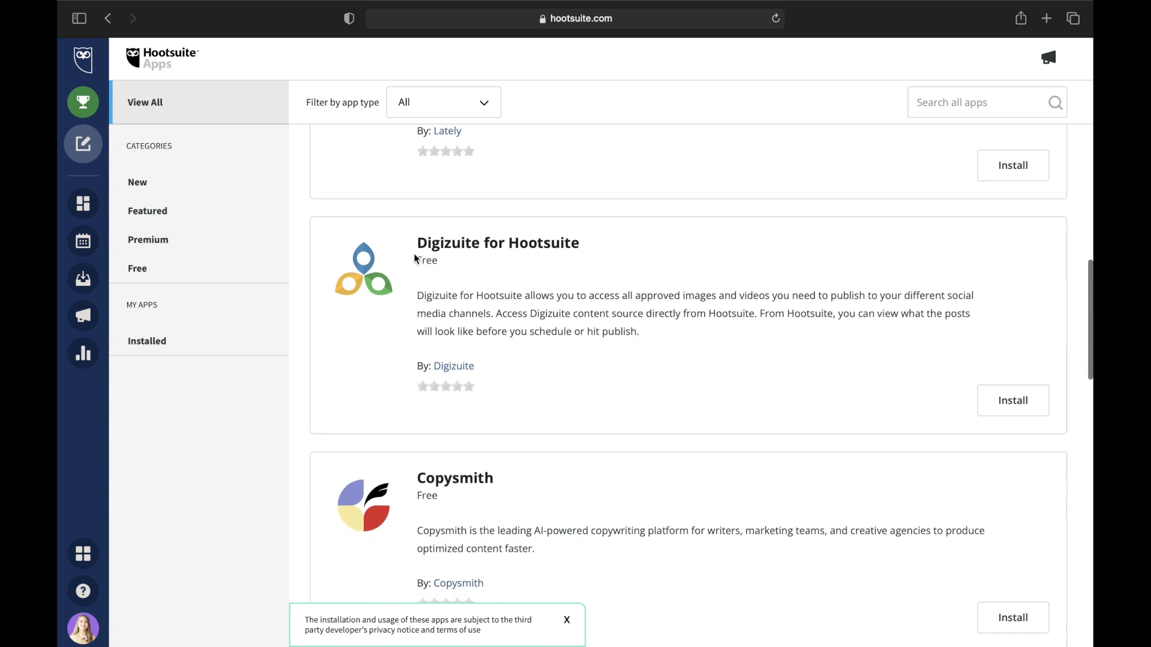
{"action": "scroll", "coordinate": [489, 240], "scroll_direction": "down", "scroll_amount": 3}
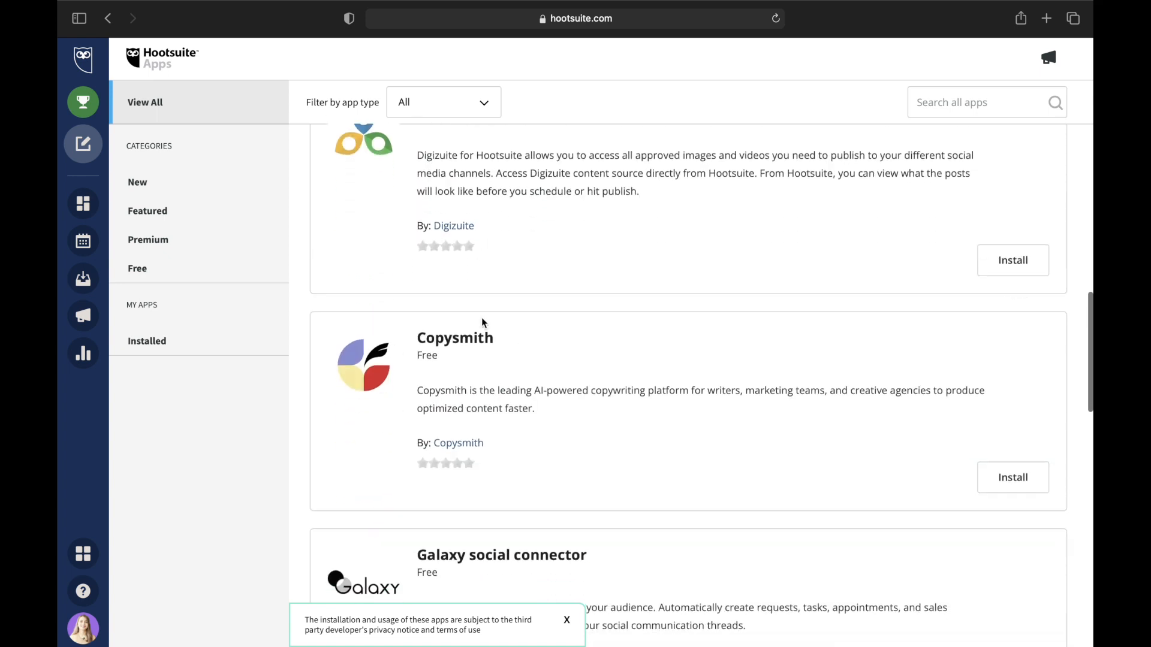
{"action": "scroll", "coordinate": [434, 427], "scroll_direction": "down", "scroll_amount": 3}
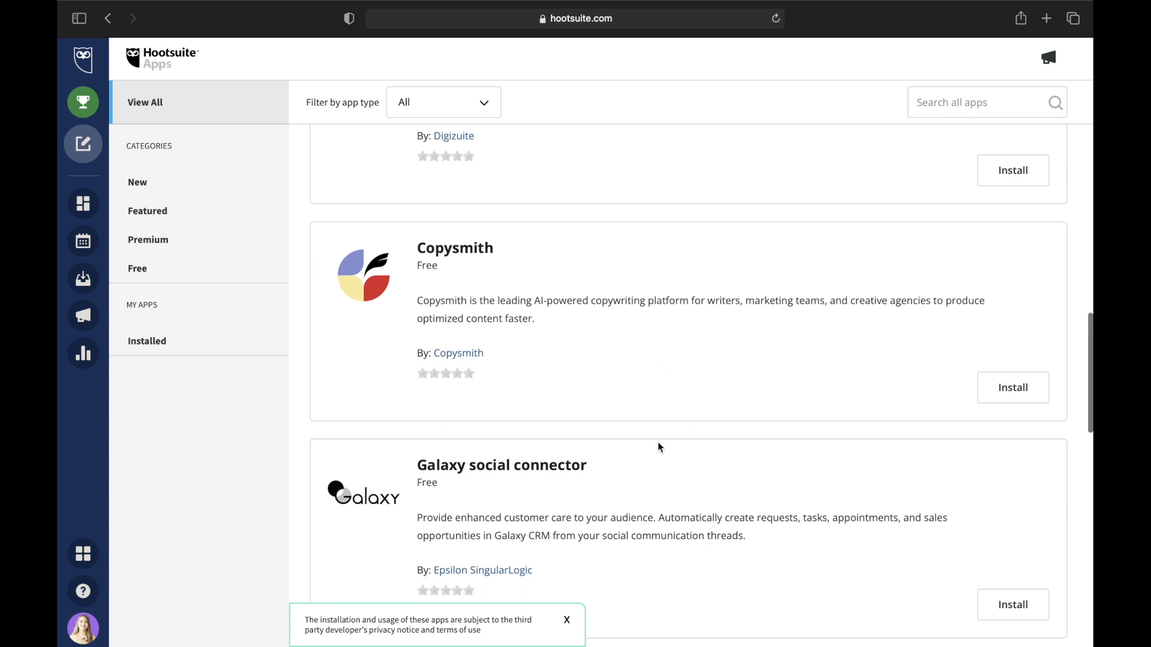
{"action": "left_click", "coordinate": [148, 239]}
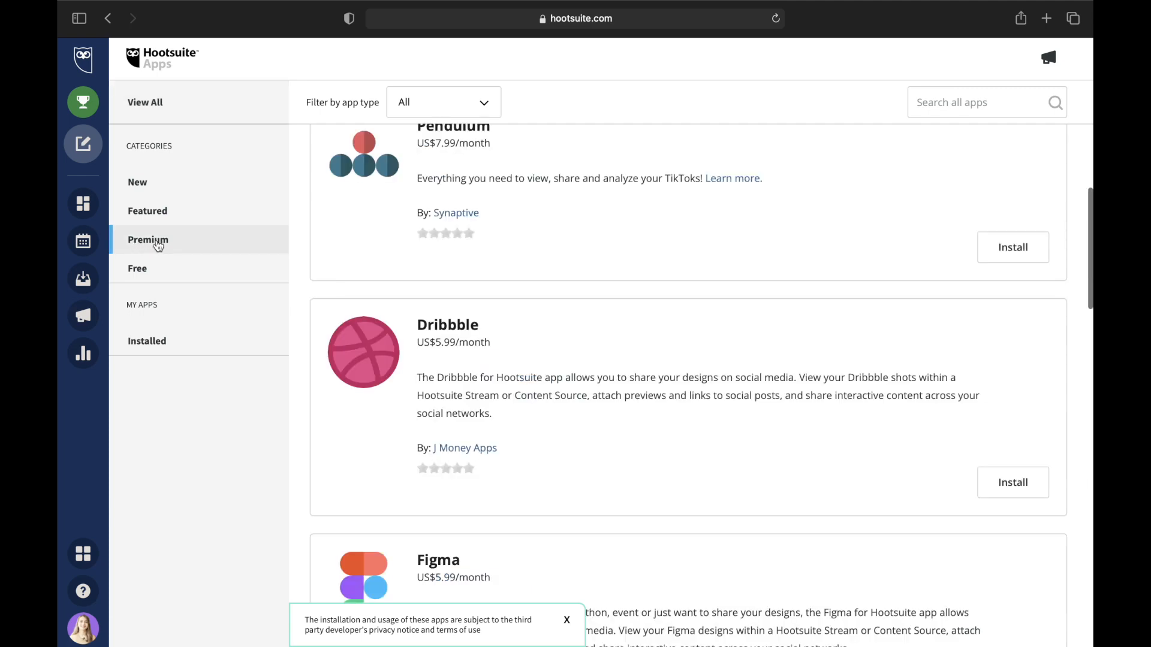
- Install the free Copysmith app and finish the installation
{"action": "scroll", "coordinate": [492, 257], "scroll_direction": "up", "scroll_amount": 2}
{"action": "scroll", "coordinate": [492, 257], "scroll_direction": "up", "scroll_amount": 3}
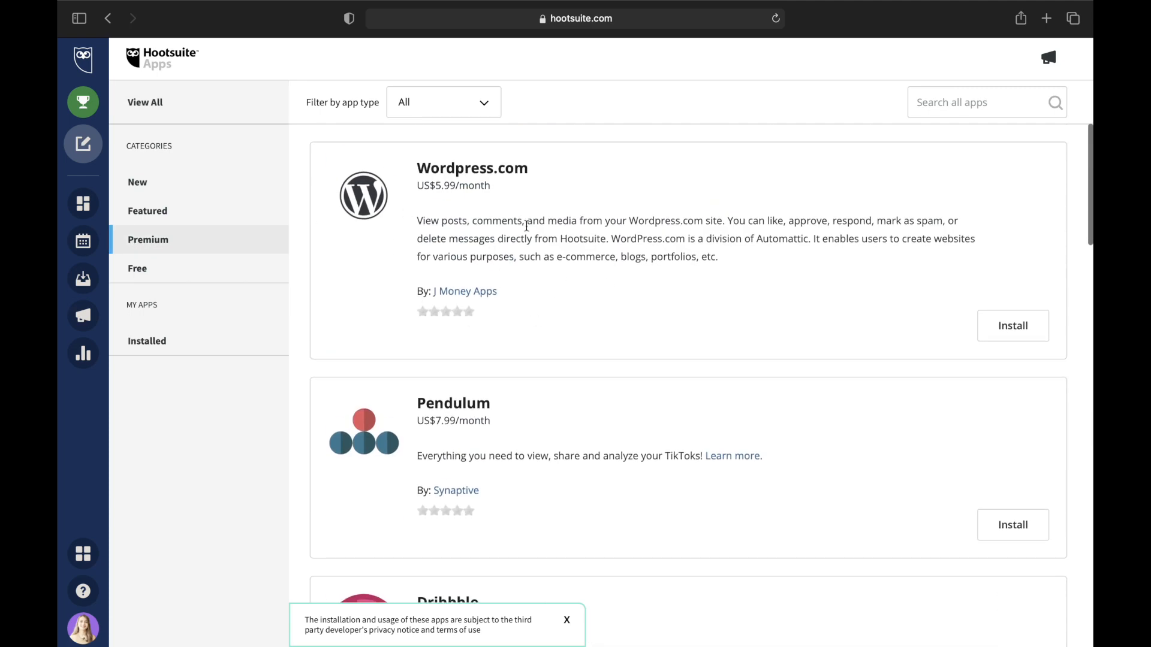
{"action": "scroll", "coordinate": [397, 324], "scroll_direction": "down", "scroll_amount": 3}
{"action": "scroll", "coordinate": [397, 324], "scroll_direction": "down", "scroll_amount": 6}
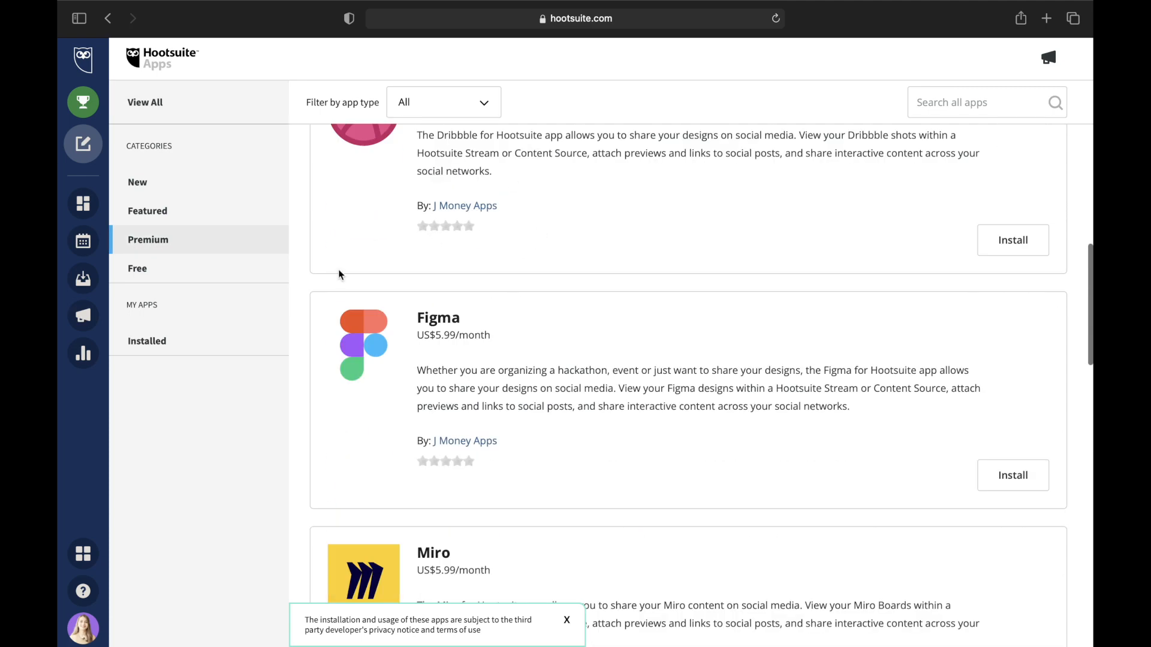
{"action": "scroll", "coordinate": [378, 330], "scroll_direction": "down", "scroll_amount": 2}
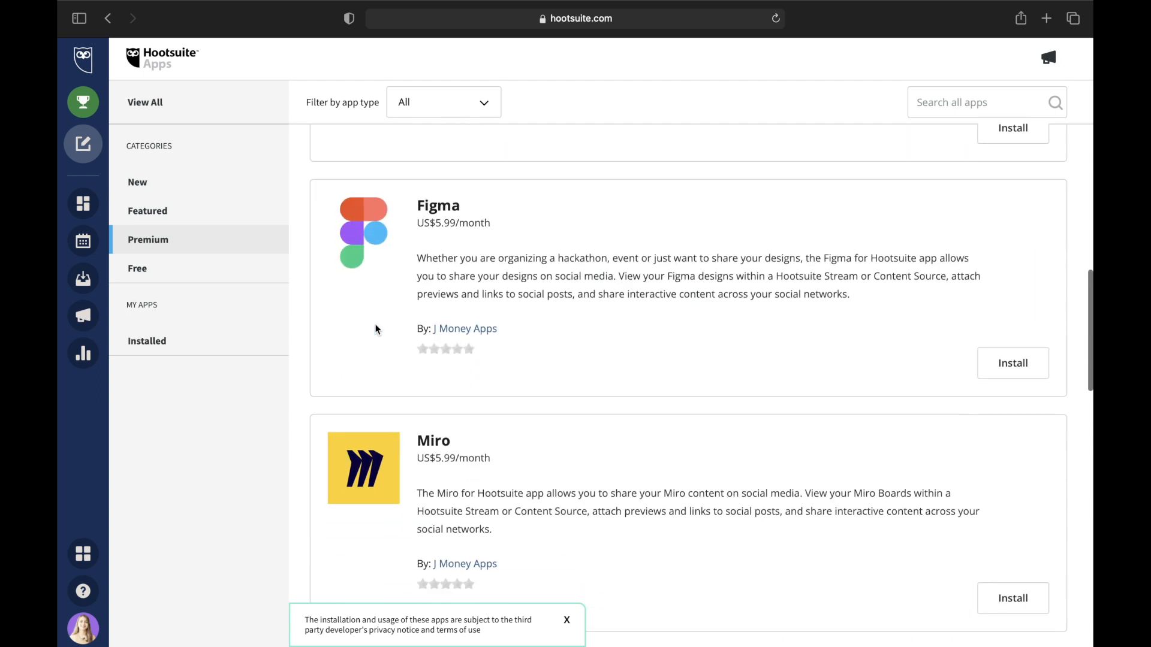
{"action": "scroll", "coordinate": [376, 330], "scroll_direction": "down", "scroll_amount": 3}
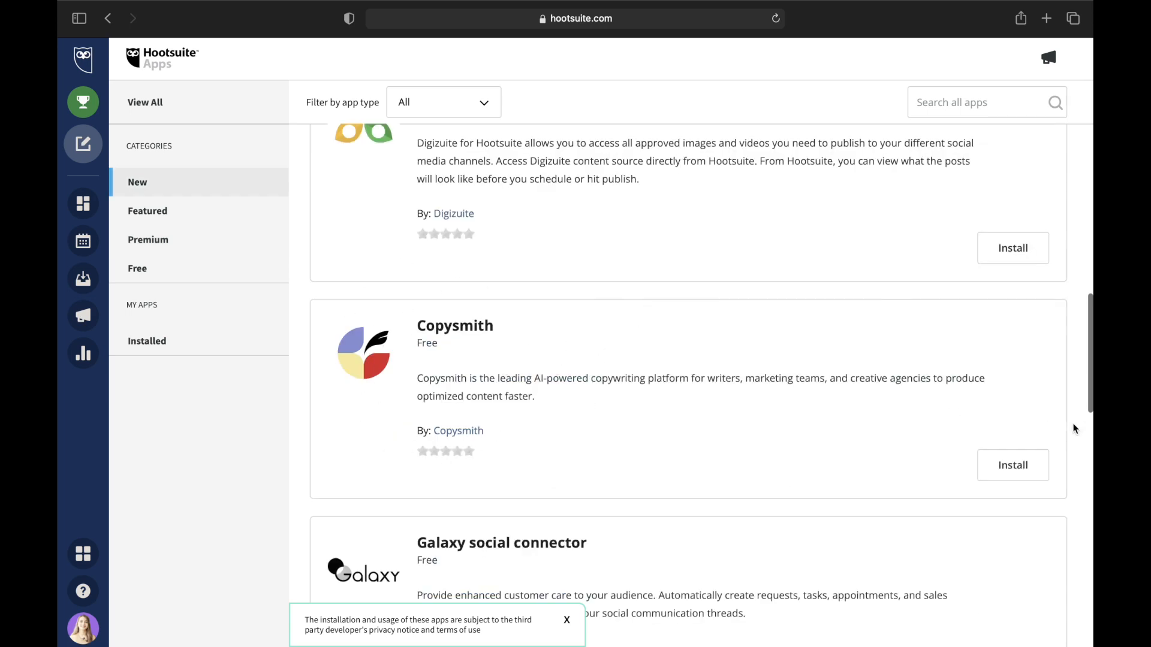
{"action": "left_click", "coordinate": [1013, 470]}
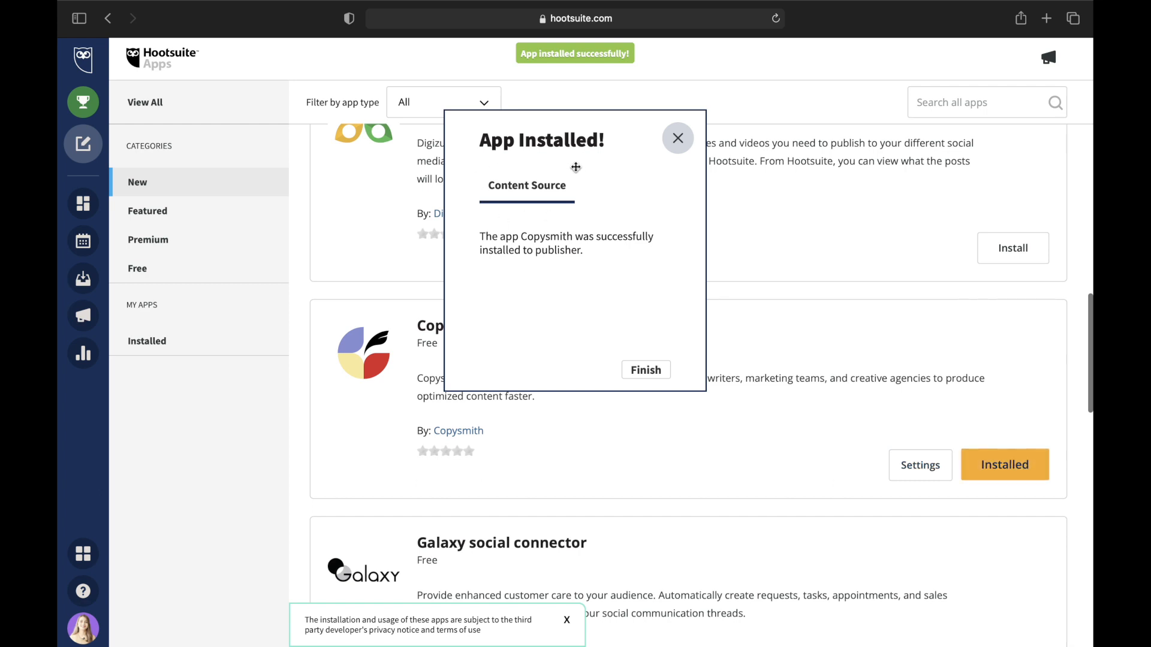
{"action": "left_click", "coordinate": [653, 373]}
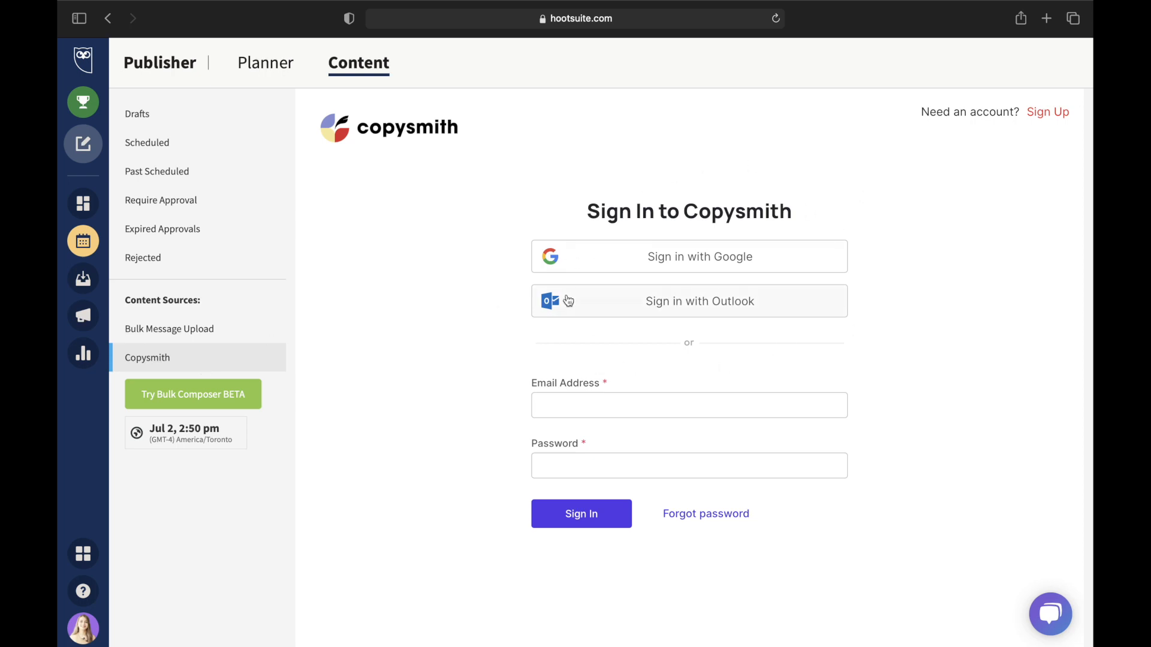
- Register a new Copysmith account and verify its email from the confirmation message
{"action": "left_click", "coordinate": [1054, 112]}
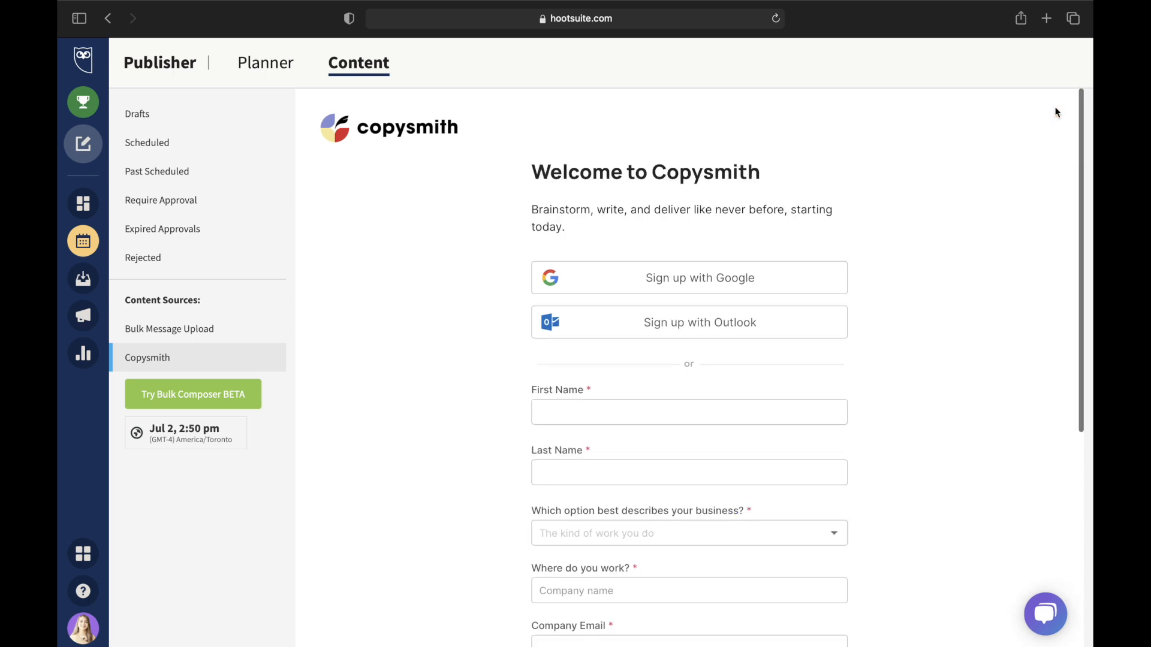
{"action": "scroll", "coordinate": [741, 288], "scroll_direction": "down", "scroll_amount": 5}
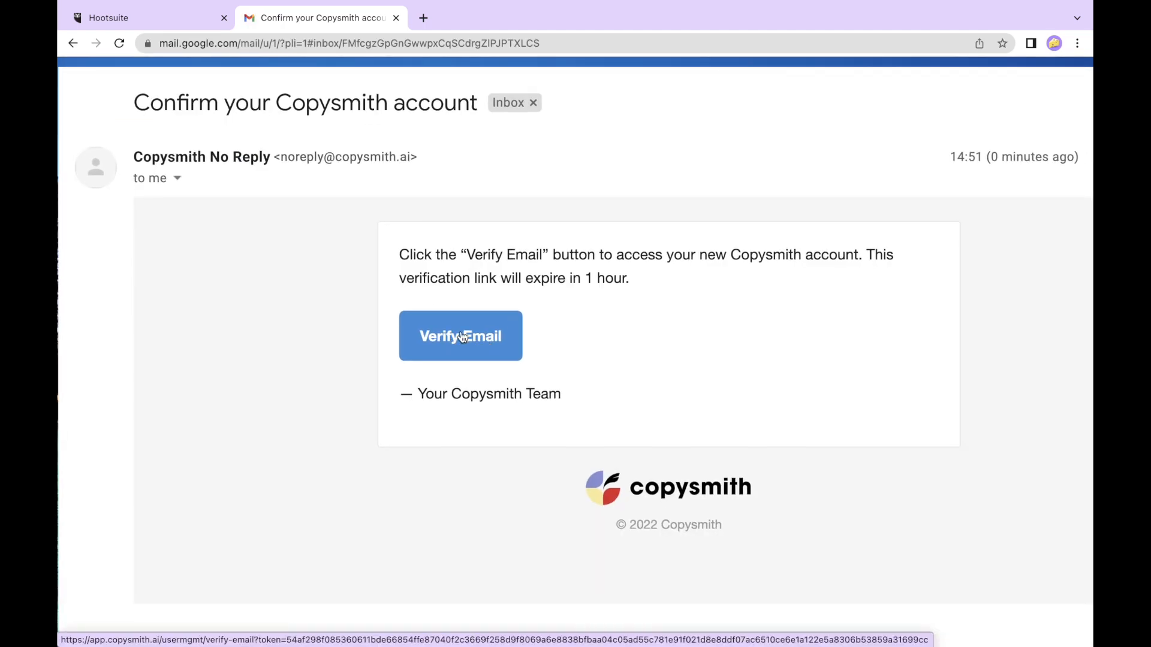
{"action": "left_click", "coordinate": [462, 337]}
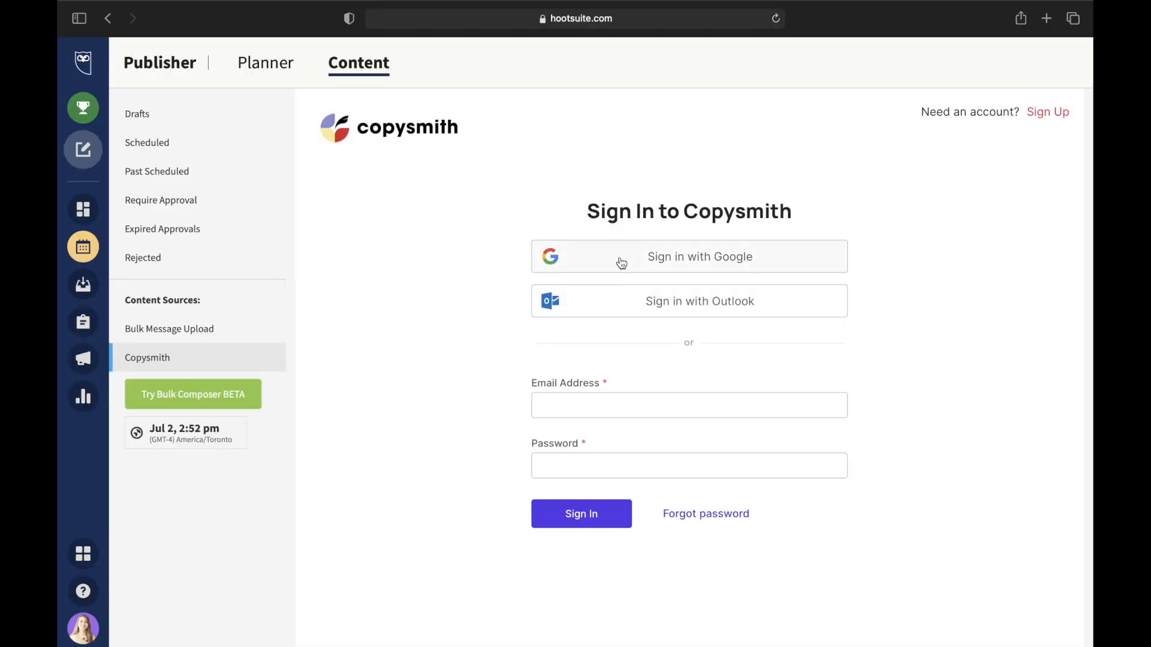
- Start entering the account's email address in Copysmith's sign-in form
{"action": "left_click", "coordinate": [586, 404]}
{"action": "type", "text": "r"}
{"action": "key", "text": "BackSpace"}
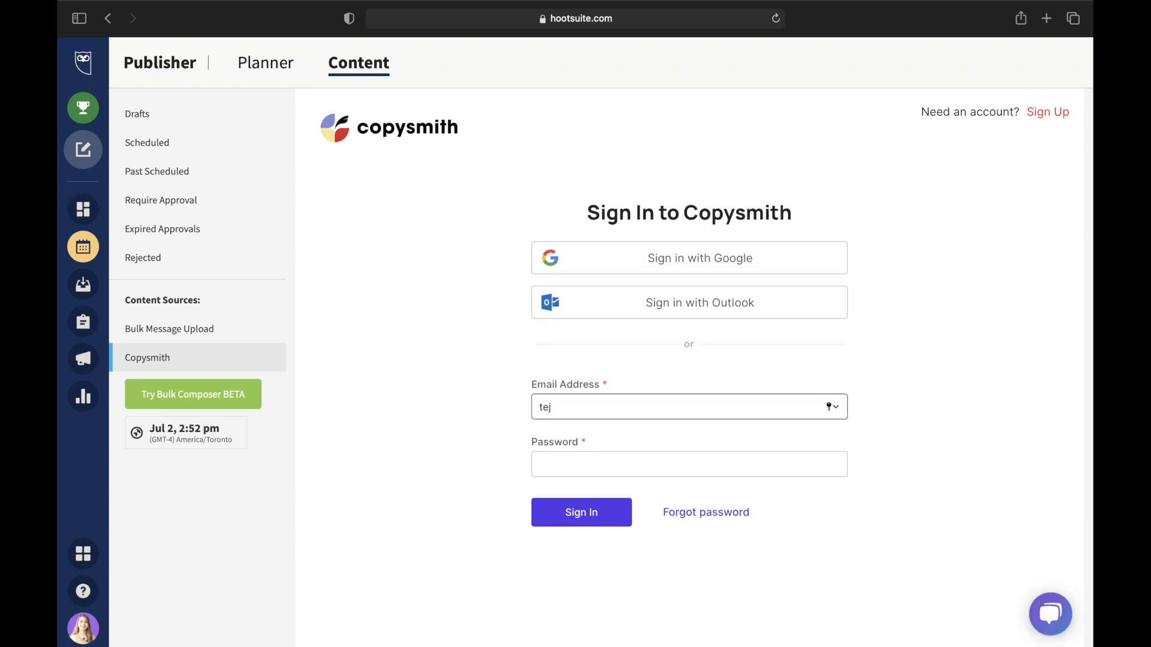
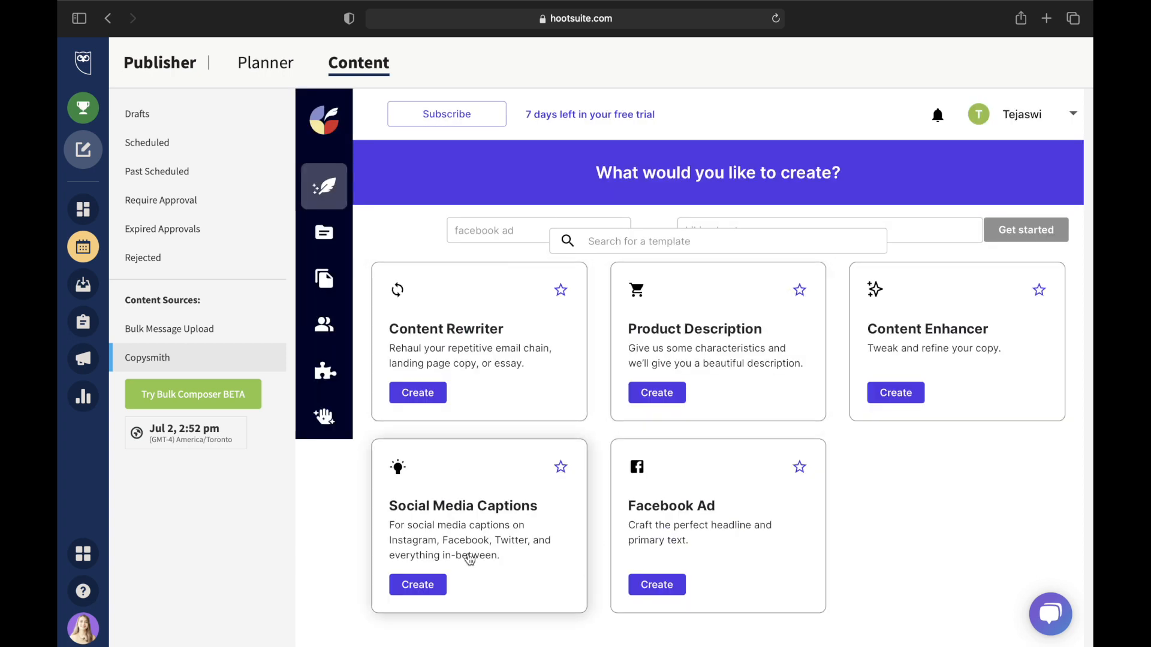
- Create a Social Media Captions file named 'Yoga Mats' in the Uncategorized location
{"action": "left_click", "coordinate": [420, 588]}
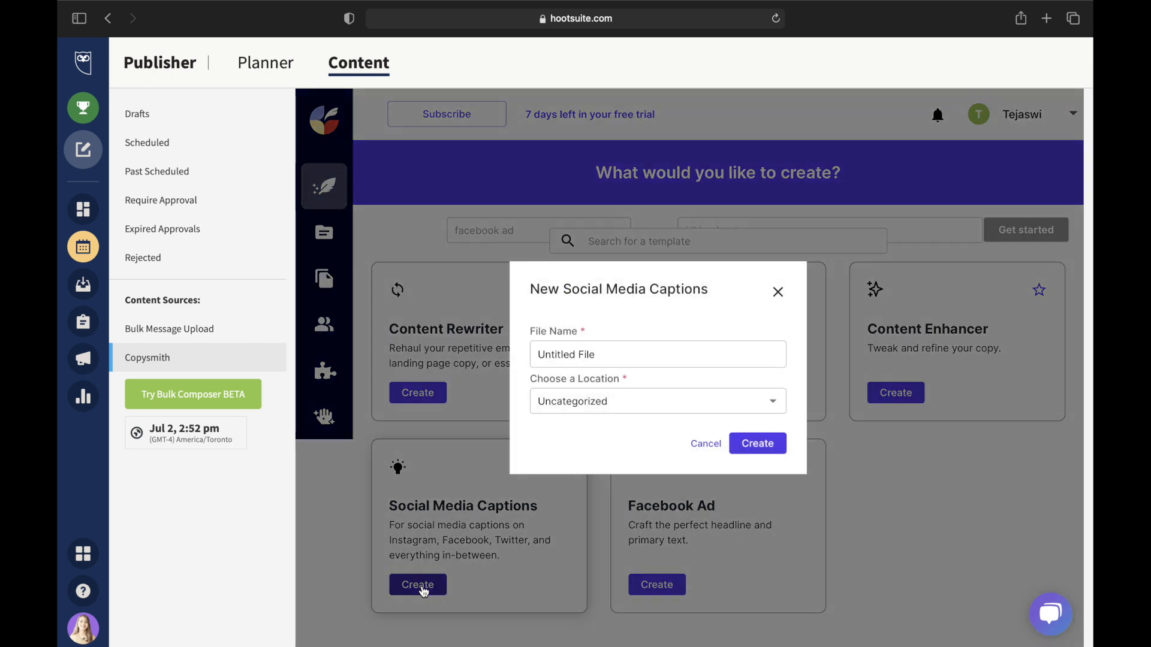
{"action": "left_click_drag", "start_coordinate": [620, 353], "coordinate": [500, 322]}
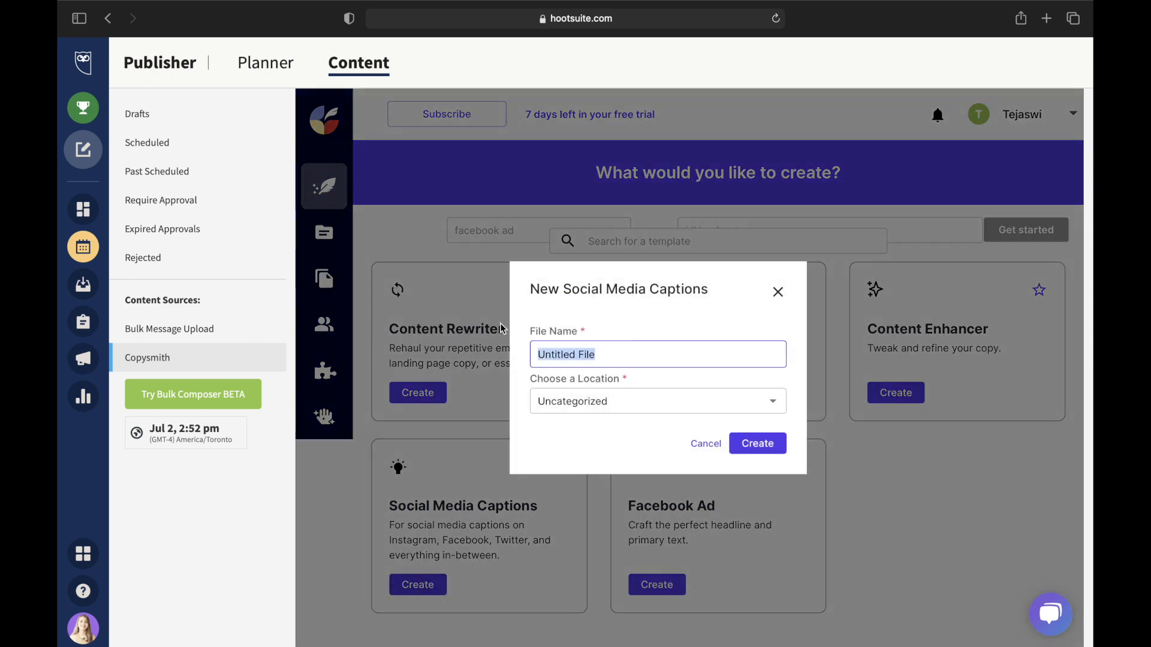
{"action": "type", "text": "Yoga Mats"}
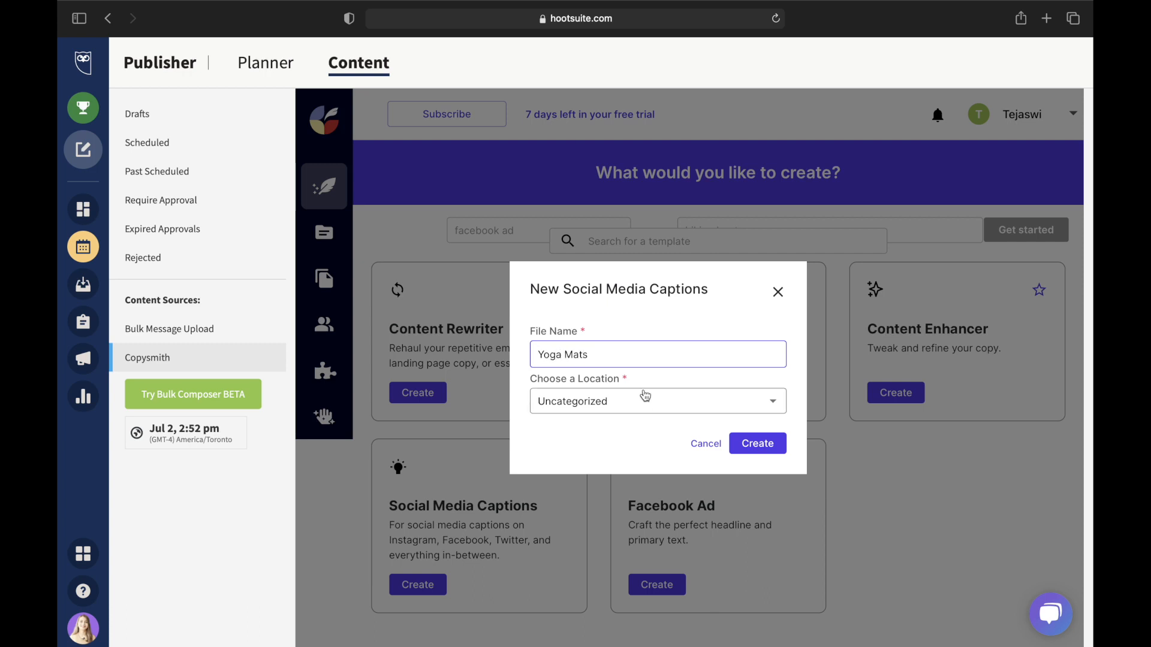
{"action": "left_click", "coordinate": [644, 400]}
{"action": "left_click", "coordinate": [648, 440]}
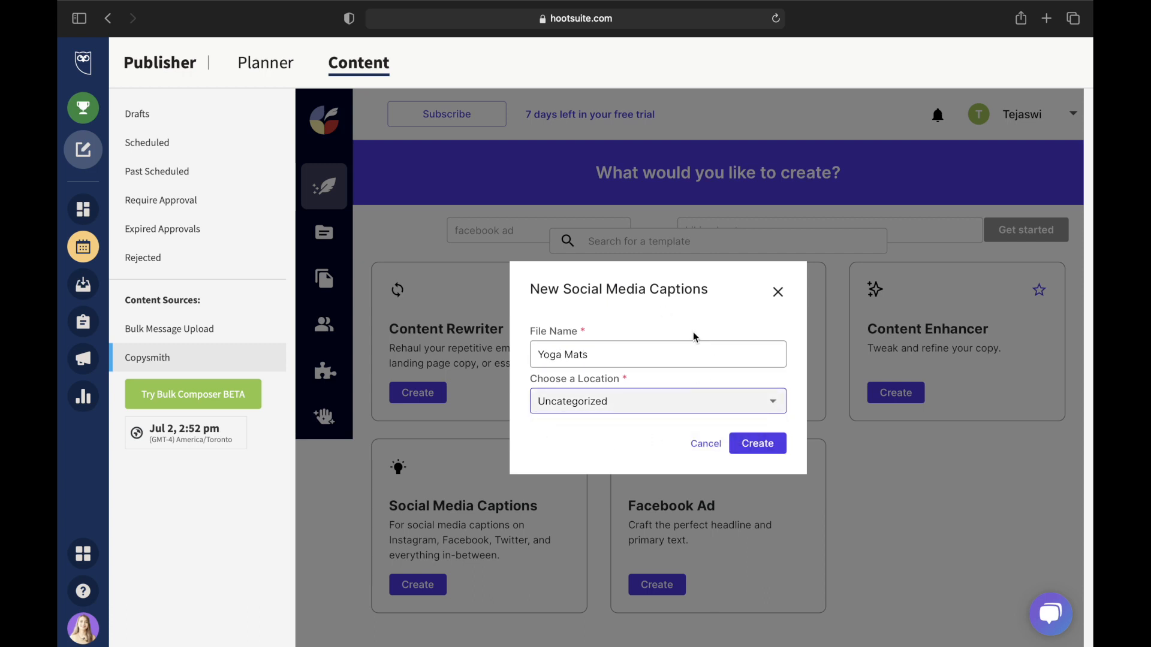
{"action": "left_click", "coordinate": [769, 450]}
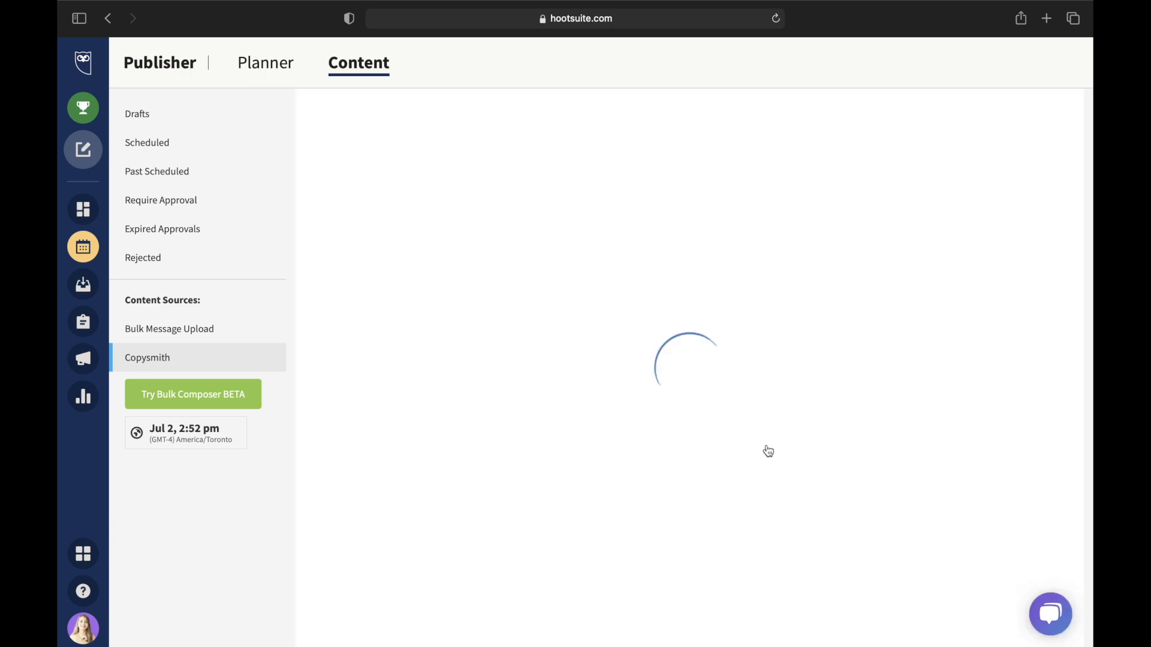
- Generate captions from topic 'Yoga Mats are a great way to exercise!' with keyword 'Yoga mats'
{"action": "type", "text": "Yoga Mas"}
{"action": "key", "text": "BackSpace"}
{"action": "type", "text": "ts are a great way to exercise!"}
{"action": "left_click", "coordinate": [363, 435]}
{"action": "type", "text": "Yoga "}
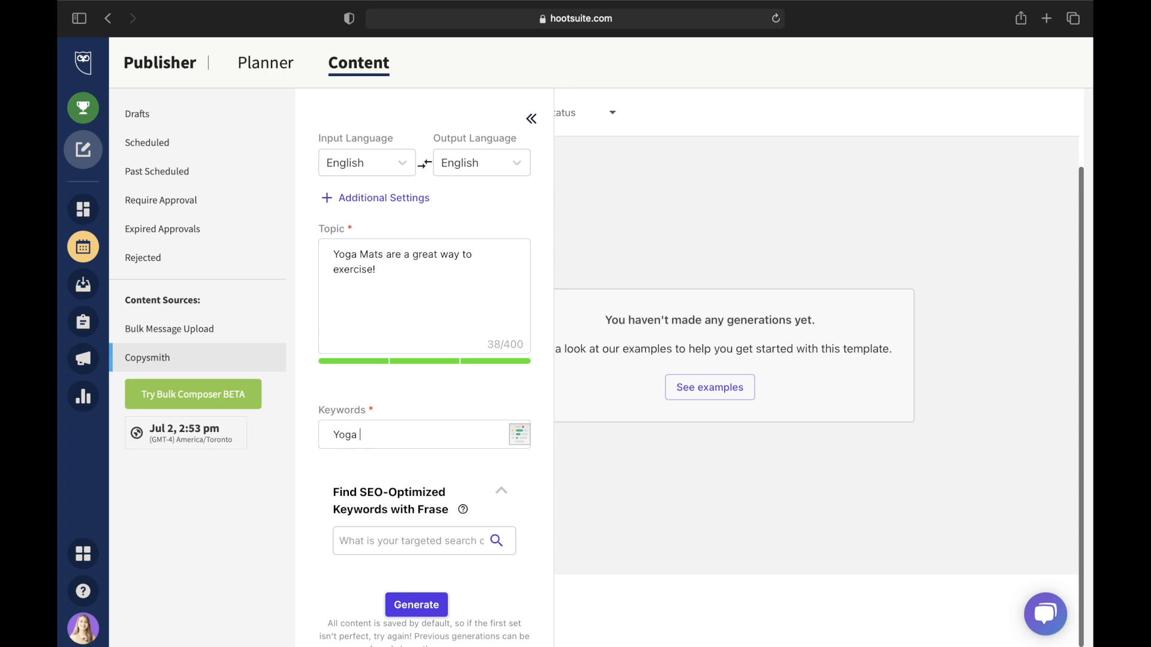
{"action": "type", "text": "mats"}
{"action": "scroll", "coordinate": [419, 491], "scroll_direction": "down", "scroll_amount": 1}
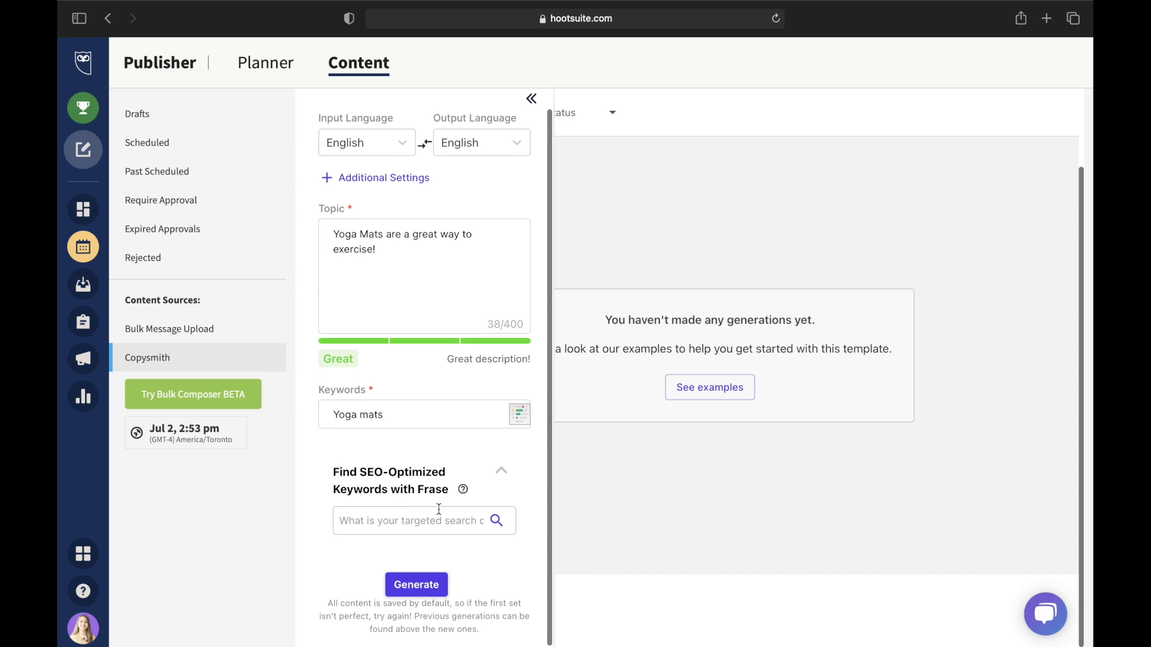
{"action": "key", "text": "Return"}
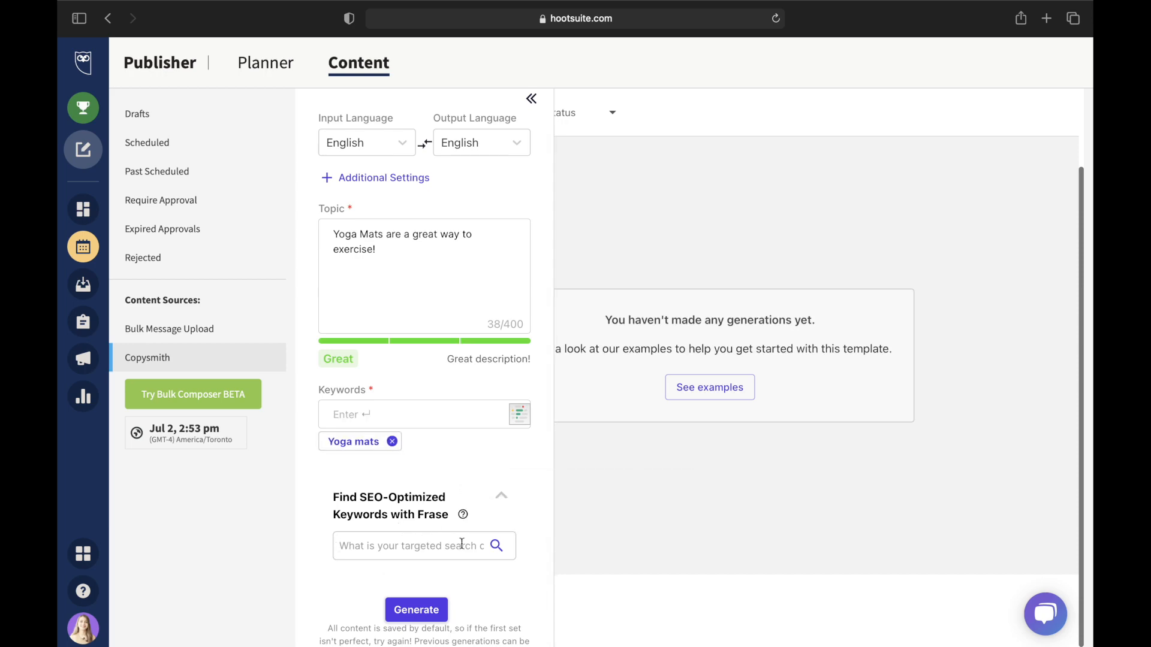
{"action": "scroll", "coordinate": [474, 552], "scroll_direction": "down", "scroll_amount": 1}
{"action": "left_click", "coordinate": [433, 587]}
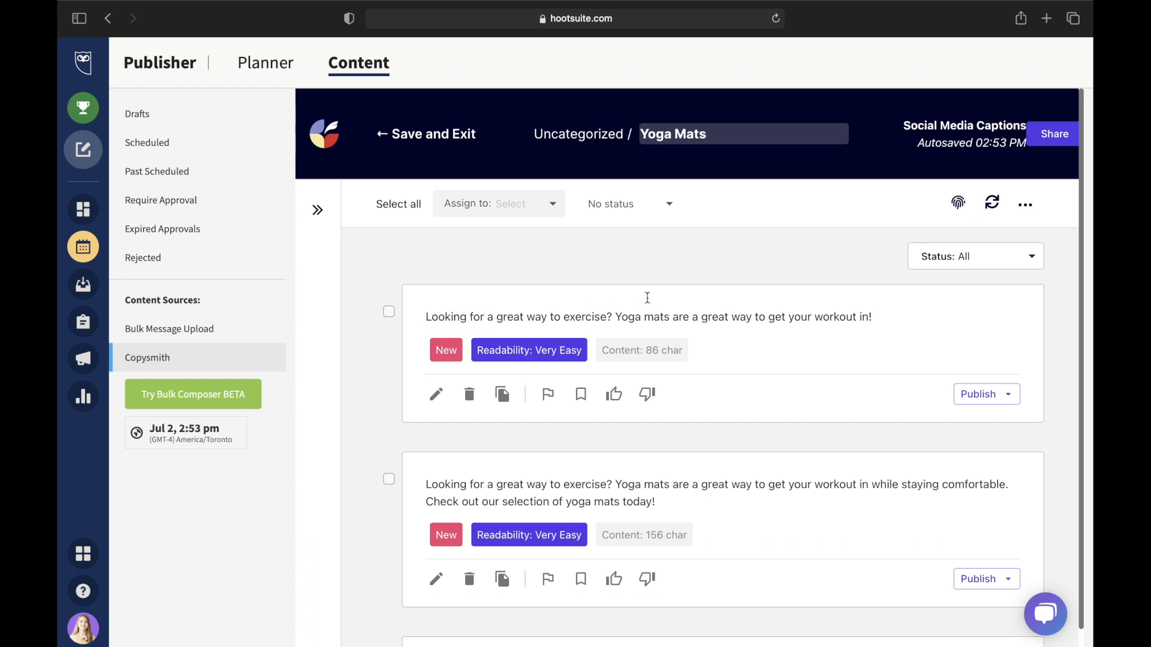
- Select the 86-character yoga mats caption and show its Publish options
{"action": "triple_click", "coordinate": [686, 307]}
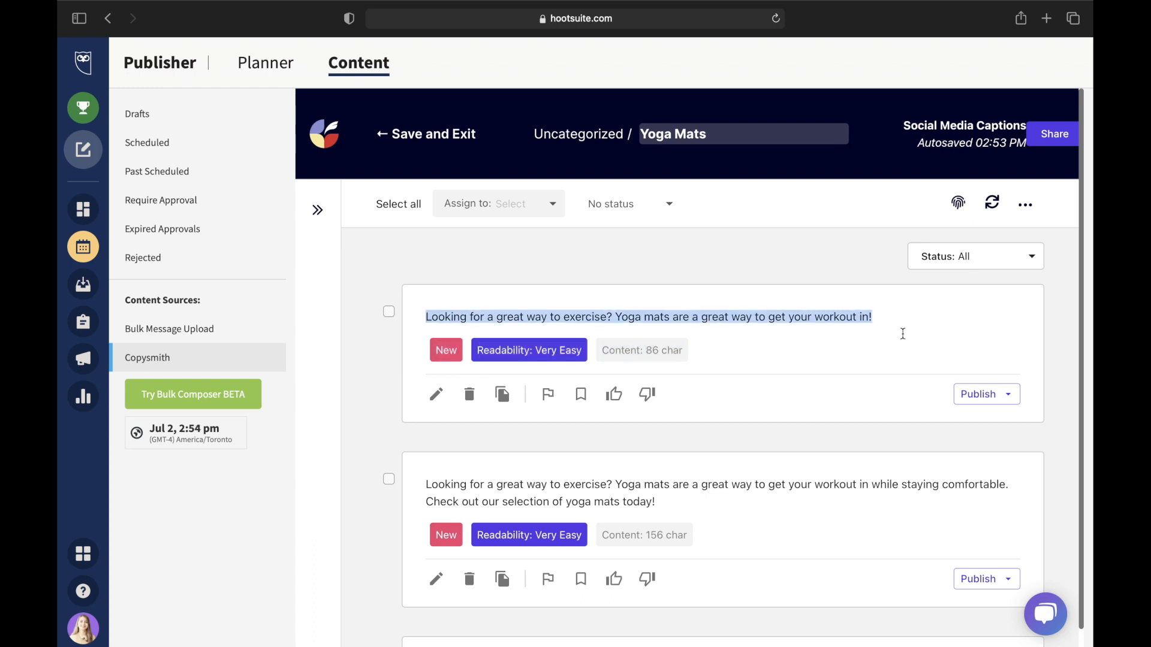
{"action": "left_click", "coordinate": [903, 334]}
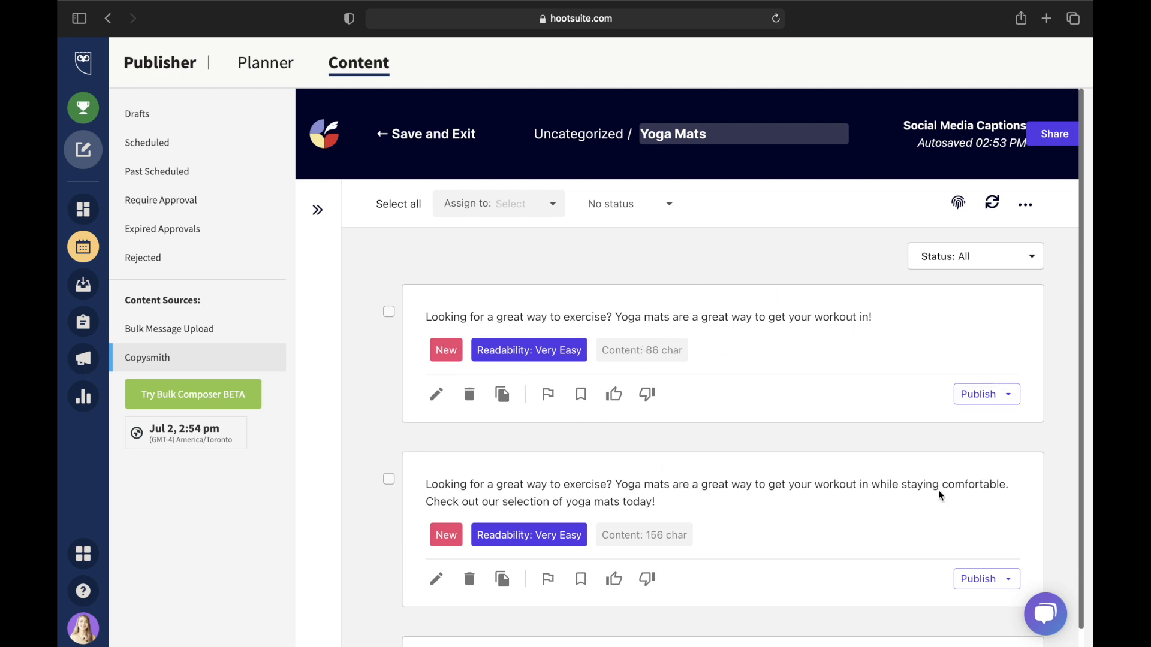
{"action": "left_click", "coordinate": [997, 396]}
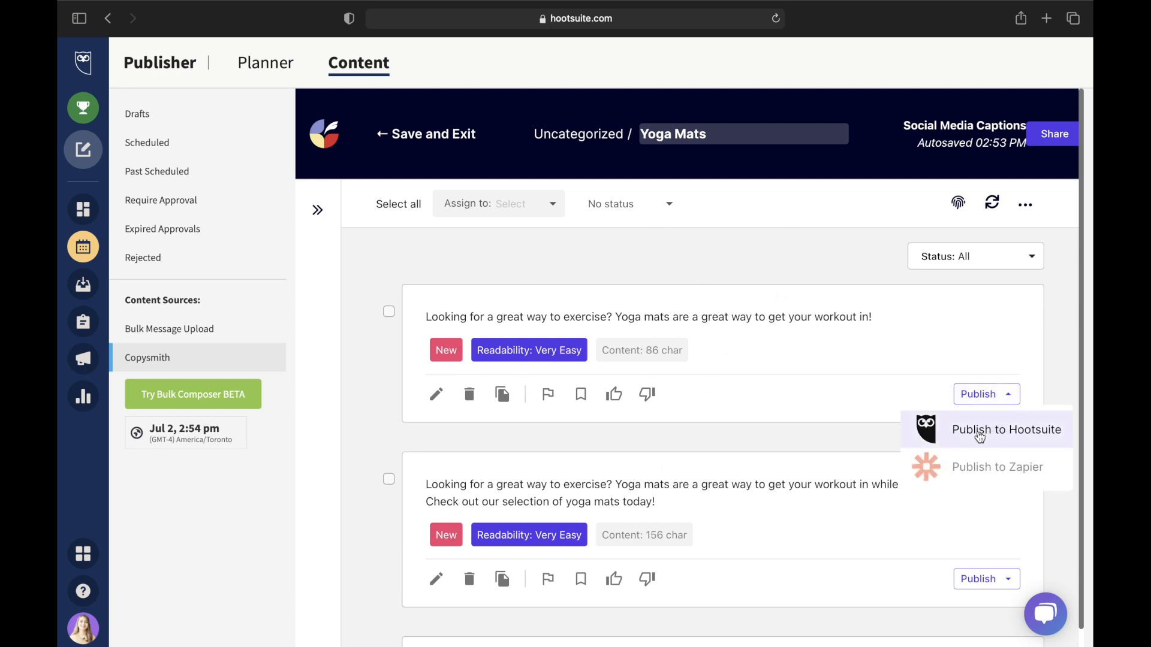
- Publish the 86-character caption to a new Hootsuite post and review the composer
{"action": "left_click", "coordinate": [978, 433]}
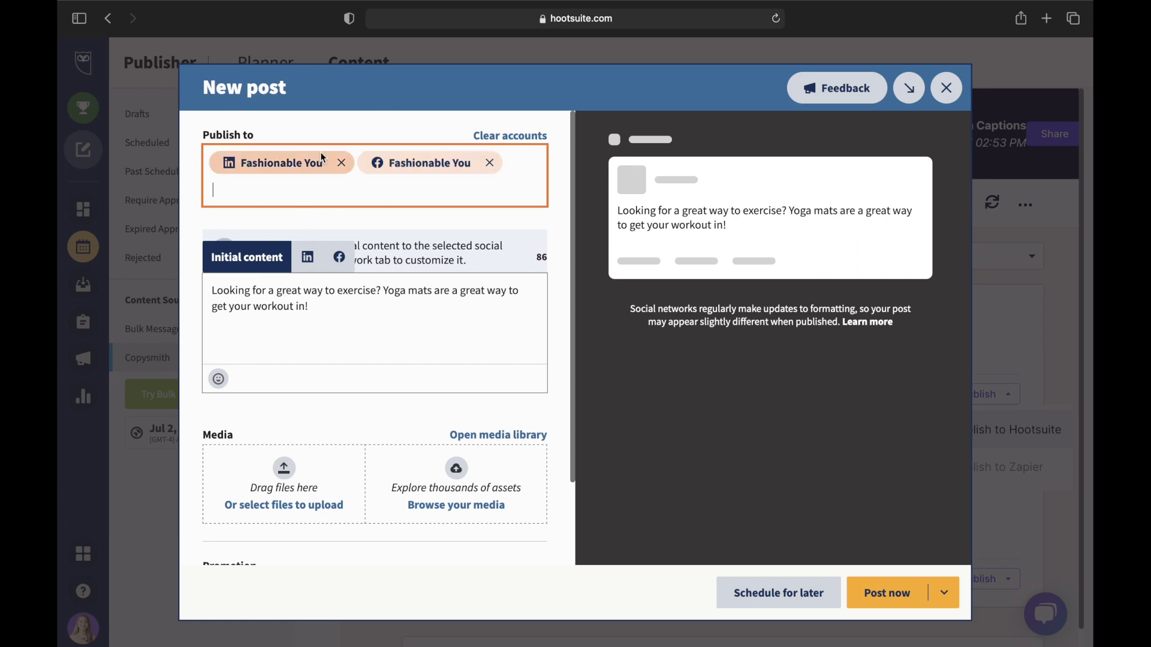
{"action": "scroll", "coordinate": [377, 368], "scroll_direction": "down", "scroll_amount": 3}
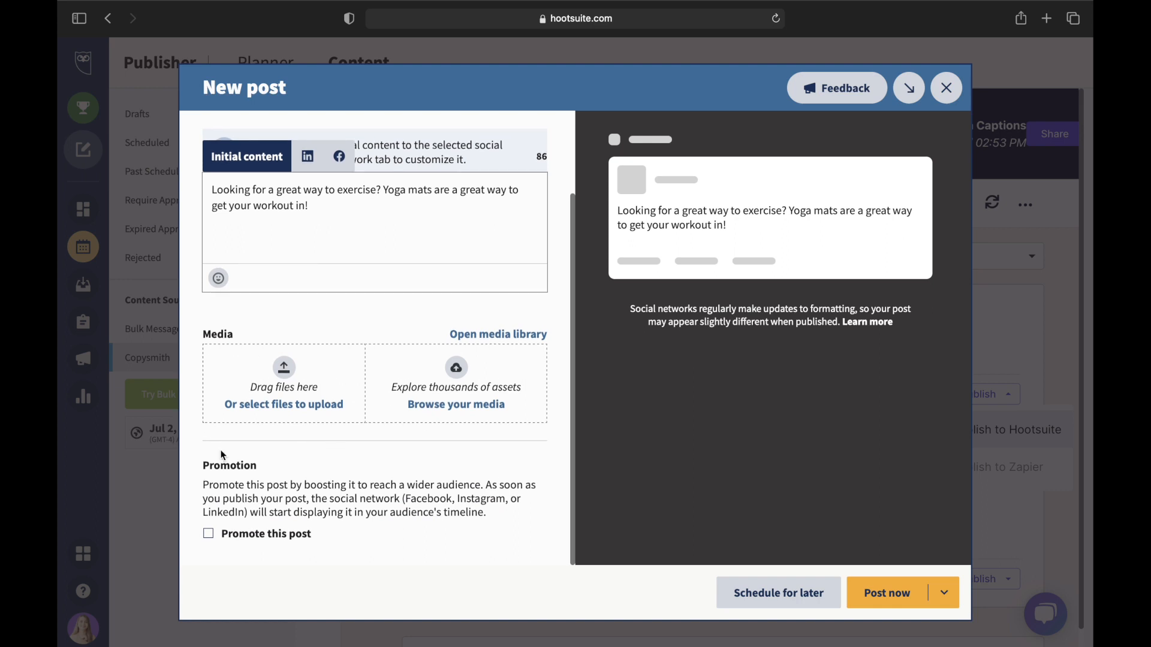